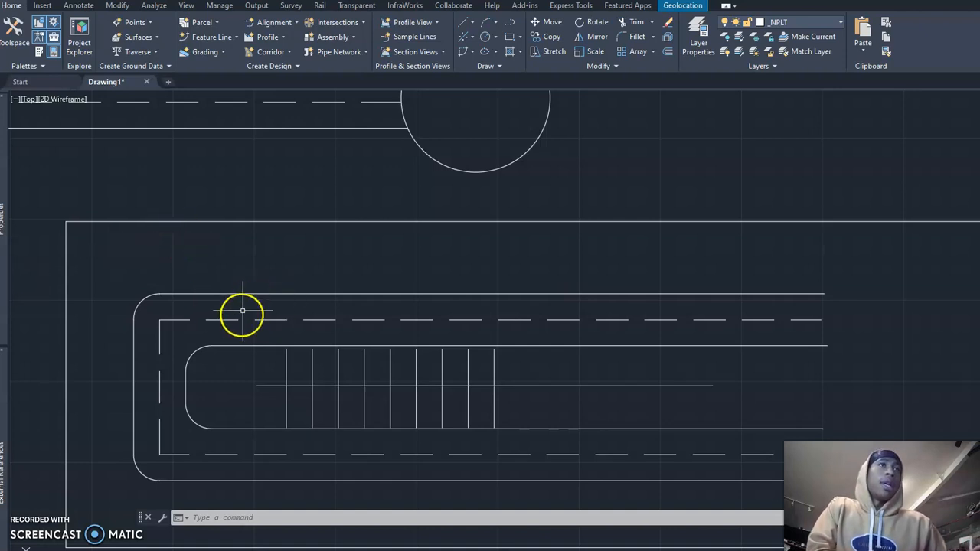
left_click(284, 520)
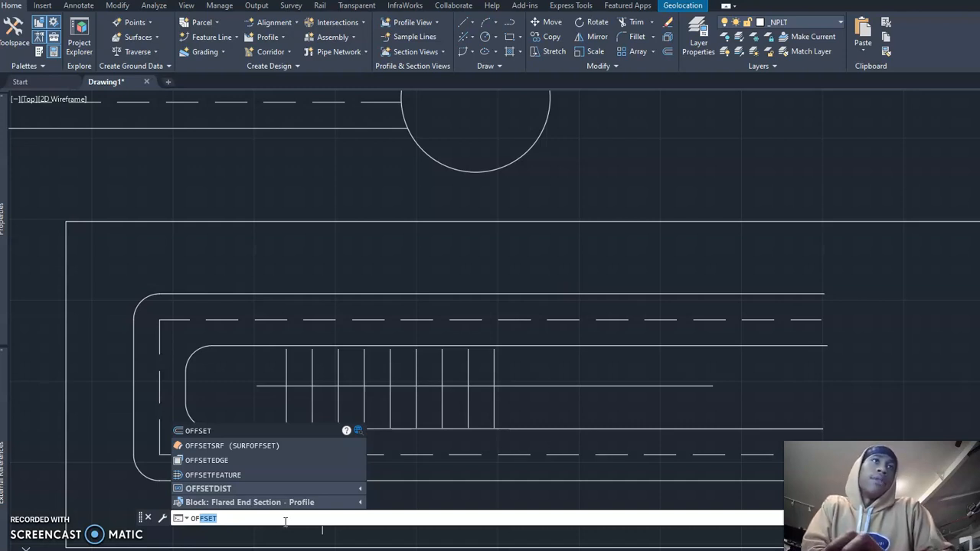
key("Return")
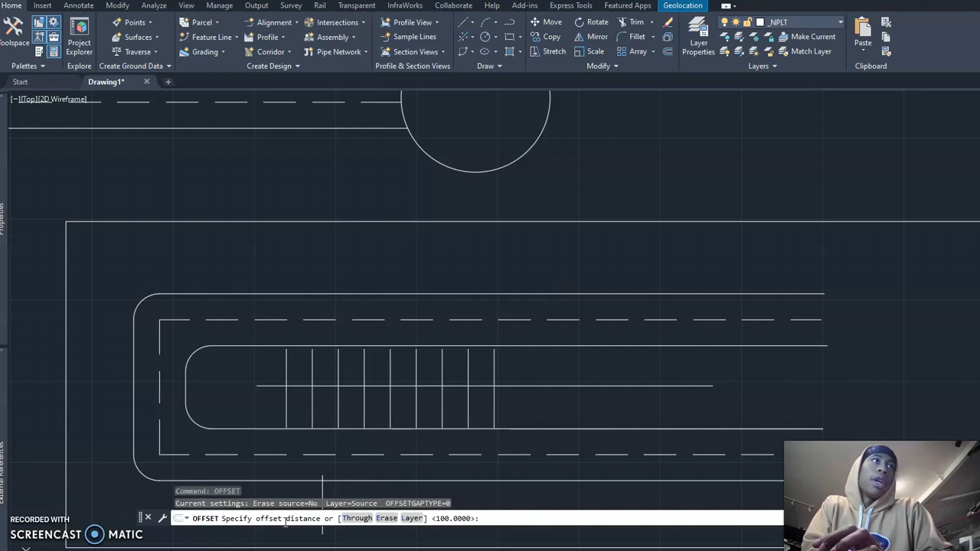
left_click(302, 447)
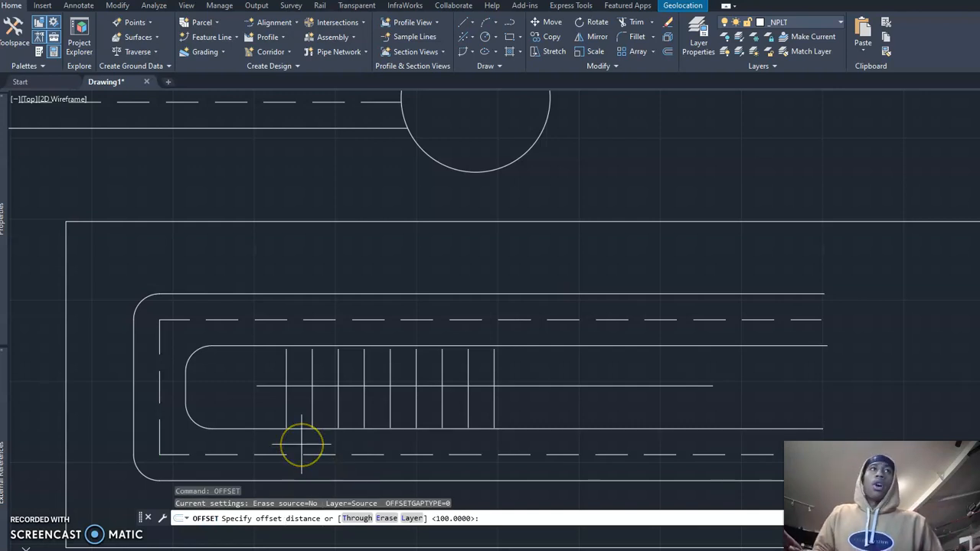
key("Escape")
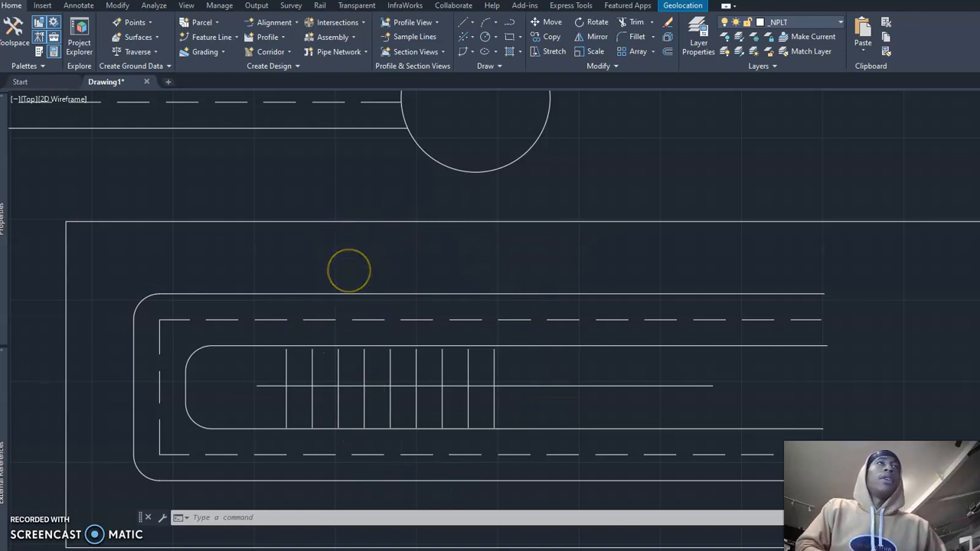
Step: Examine the row of evenly spaced vertical lines crossing the centre line inside the rounded outline
scroll(348, 268, "down", 2)
middle_click_drag(350, 269, 307, 291)
scroll(300, 303, "up", 2)
mouse_move(298, 340)
middle_mouse_down()
mouse_move(284, 301)
mouse_move(339, 271)
middle_mouse_up()
scroll(284, 304, "up", 2)
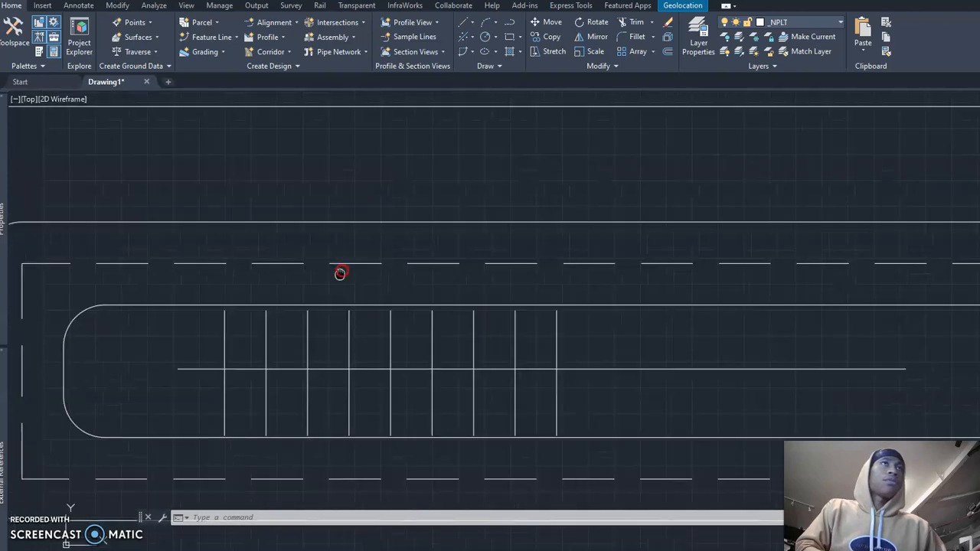
scroll(342, 269, "down", 2)
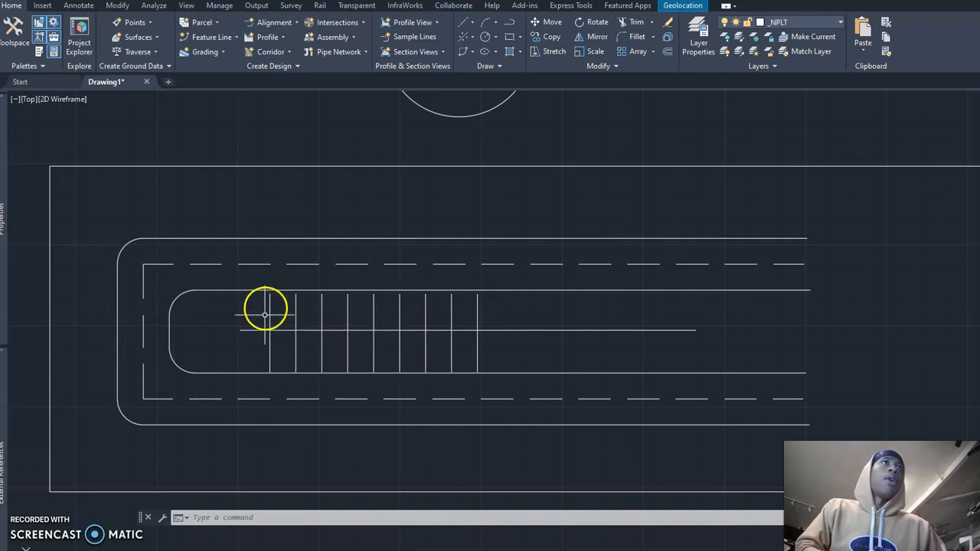
scroll(275, 317, "up", 2)
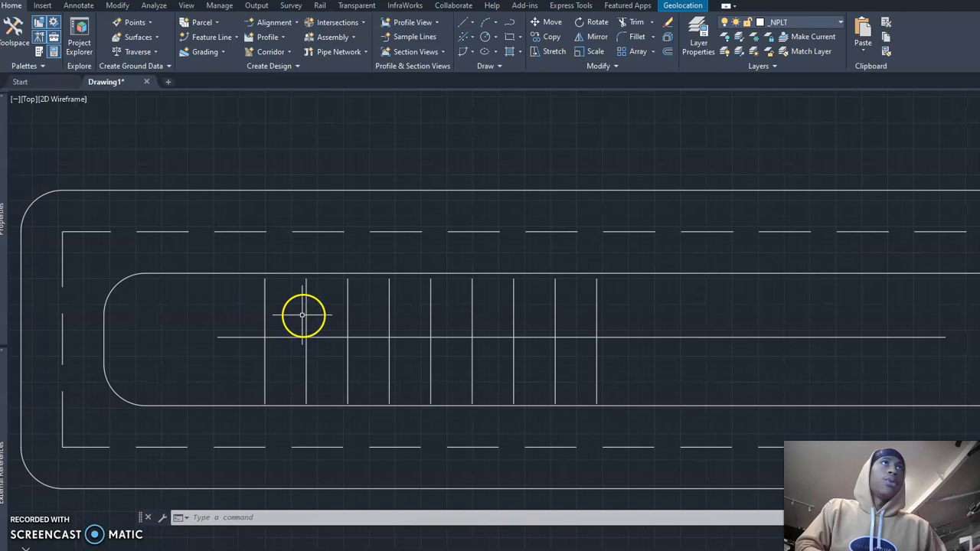
left_click(309, 319)
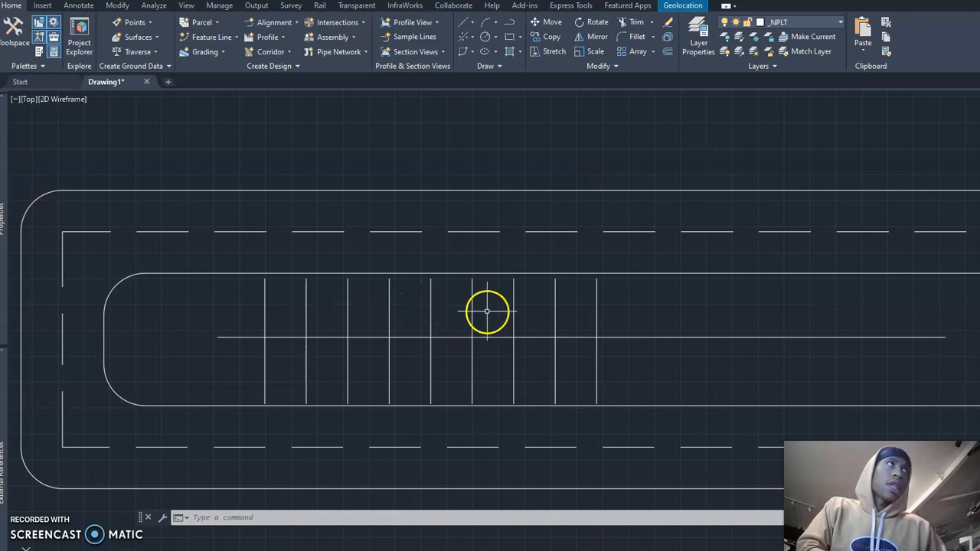
Step: Draw a short vertical polyline up from the centre line, just right of the last vertical line, starting with a Nearest snap
type("pl")
key("Return")
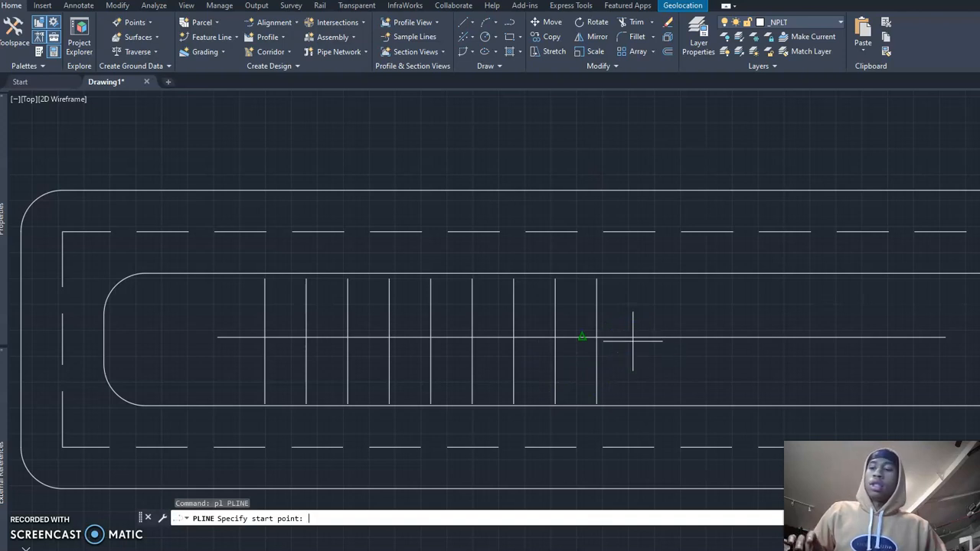
type("nea")
key("Return")
left_click(643, 337)
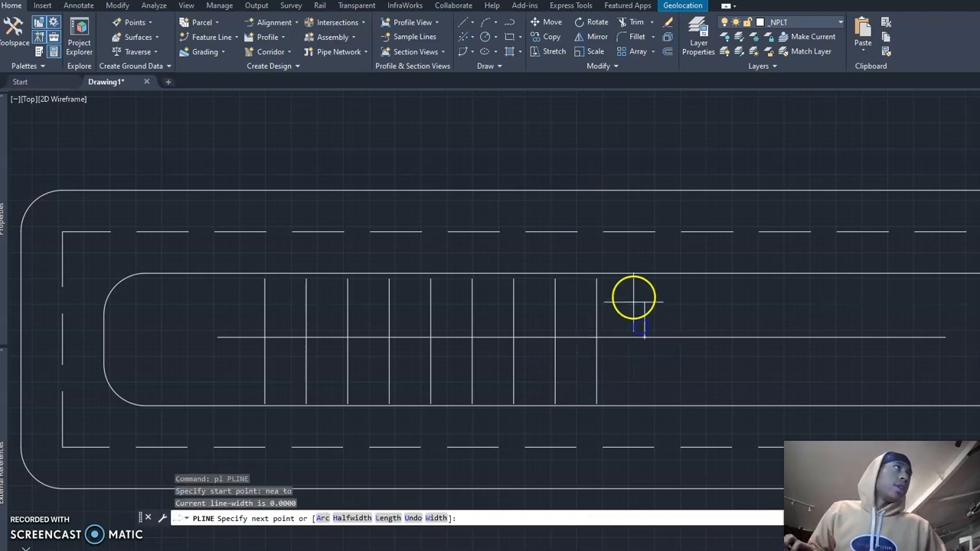
scroll(642, 293, "up", 2)
left_click(642, 290)
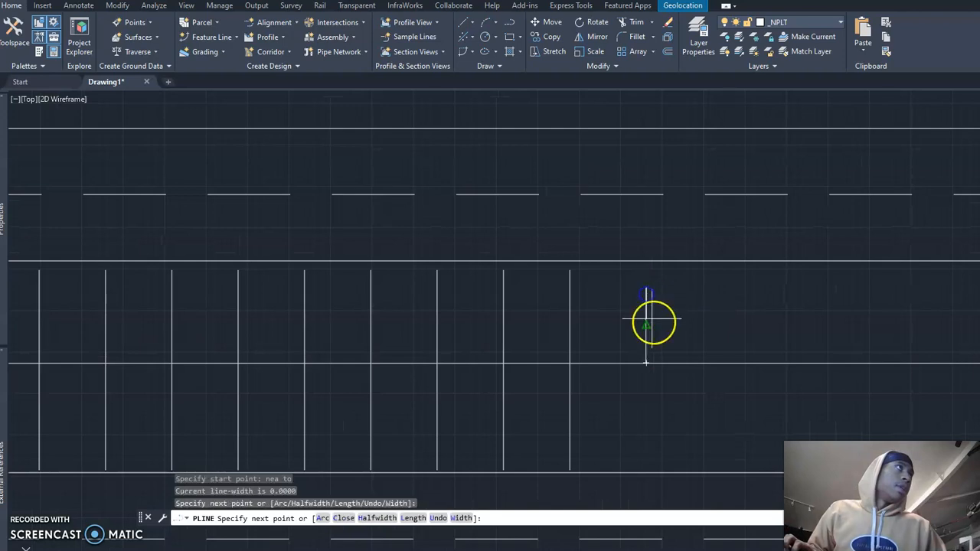
key("Return")
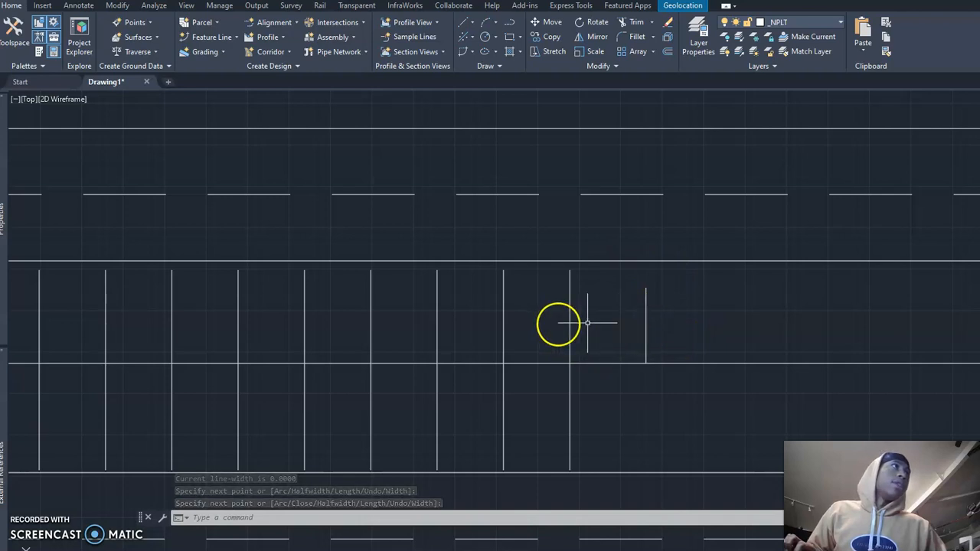
Step: Erase the short vertical polyline standing on the centre line
left_click(645, 303)
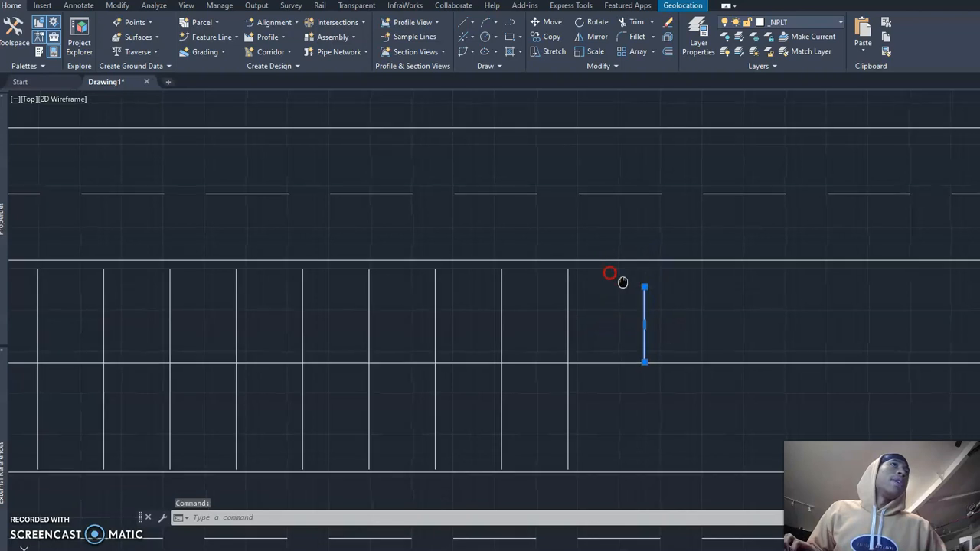
scroll(613, 276, "down", 3)
type("e")
key("Return")
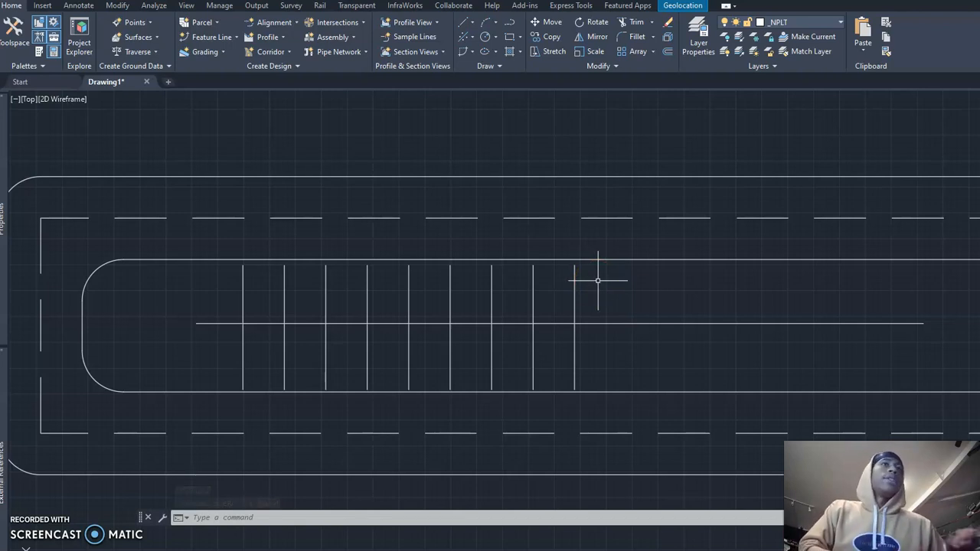
Step: Draw a horizontal polyline between the two rightmost vertical lines, using a Nearest snap at the start and a Perpendicular snap at the end
scroll(552, 301, "up", 2)
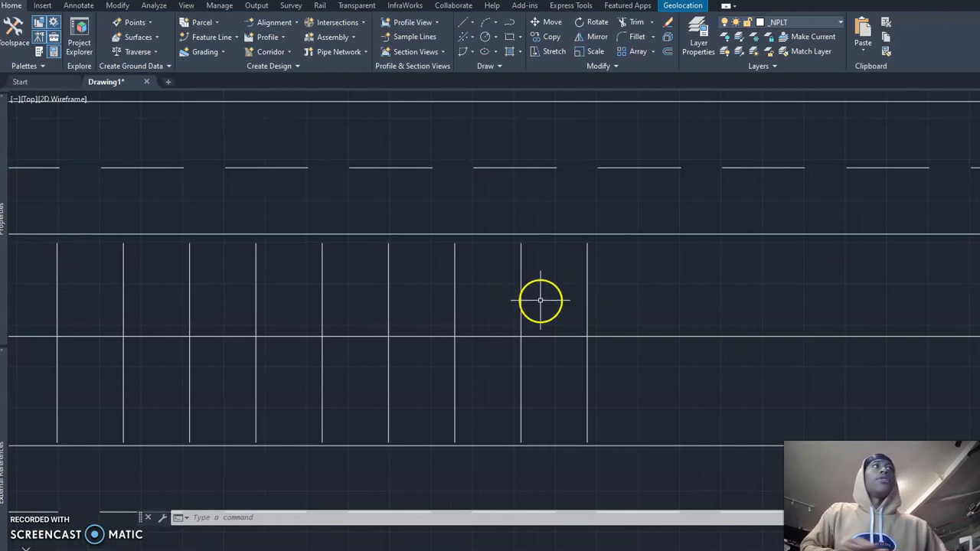
type("pl")
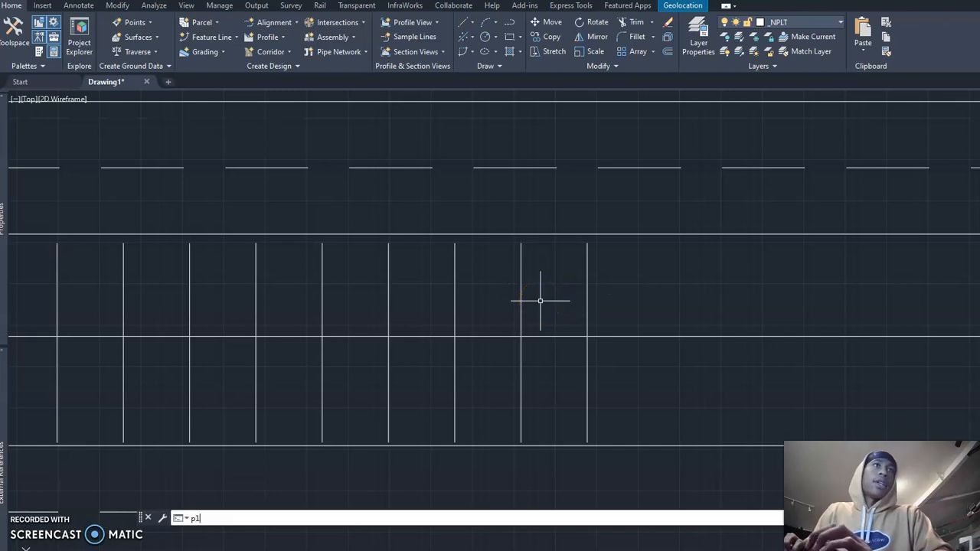
key("Return")
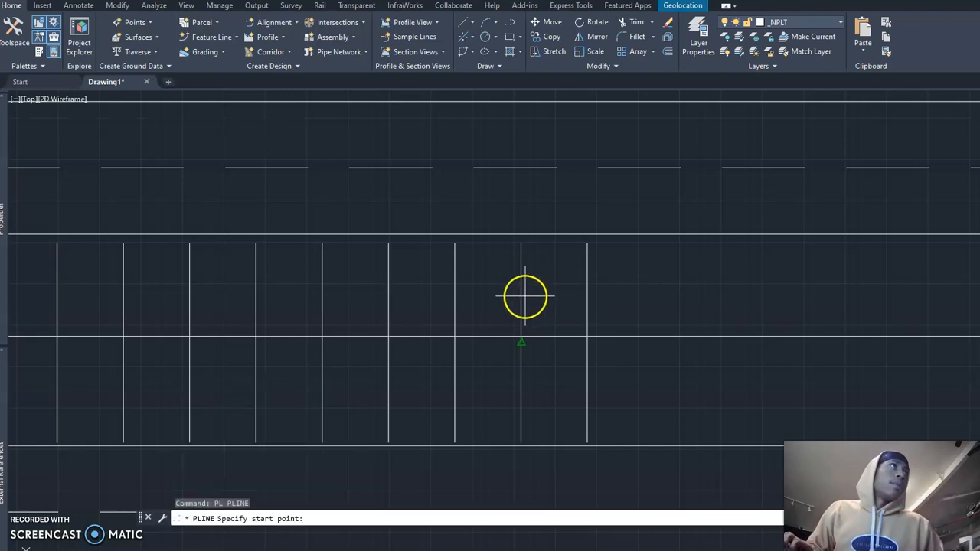
type("nea")
key("space")
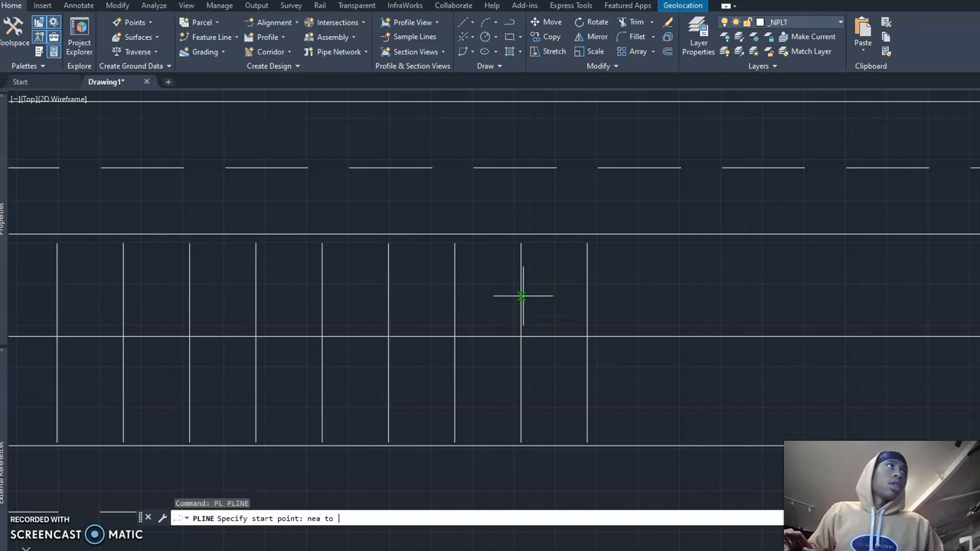
left_click(523, 296)
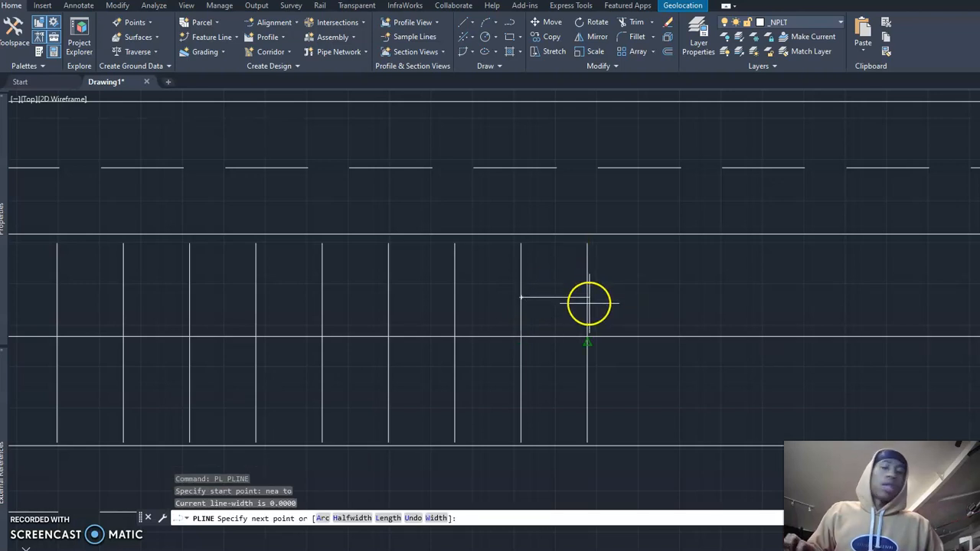
type("per")
key("space")
left_click(589, 297)
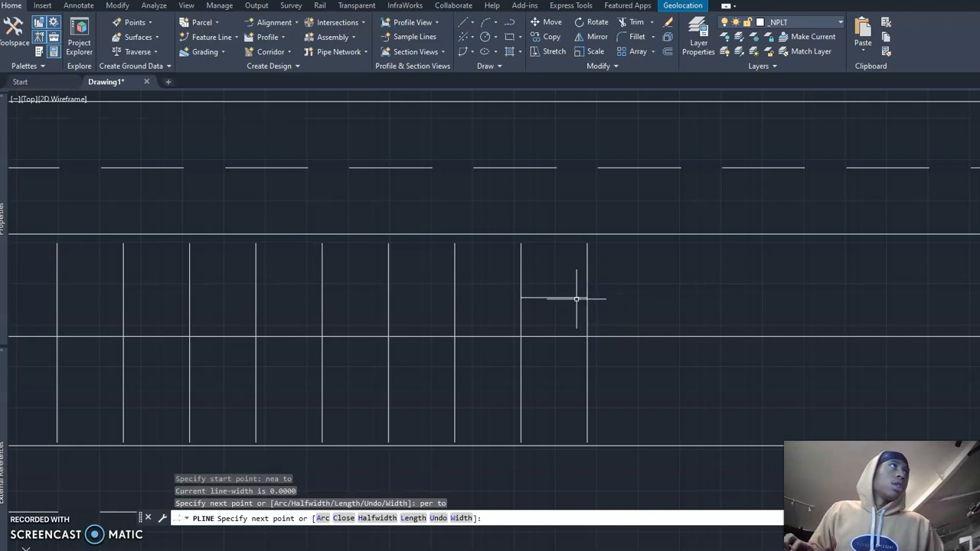
key("space")
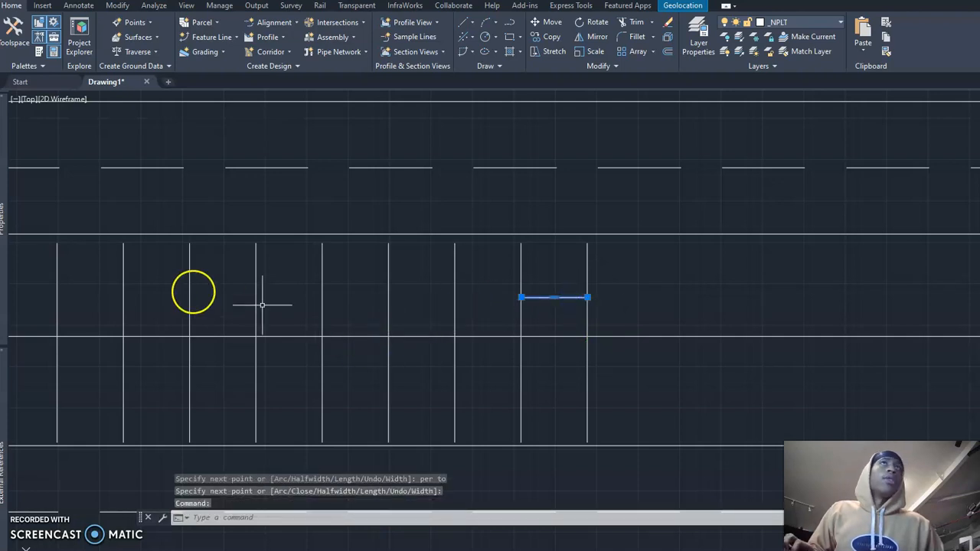
Step: Check the length of the horizontal polyline between the two rightmost vertical lines in its properties and erase it
mouse_move(6, 246)
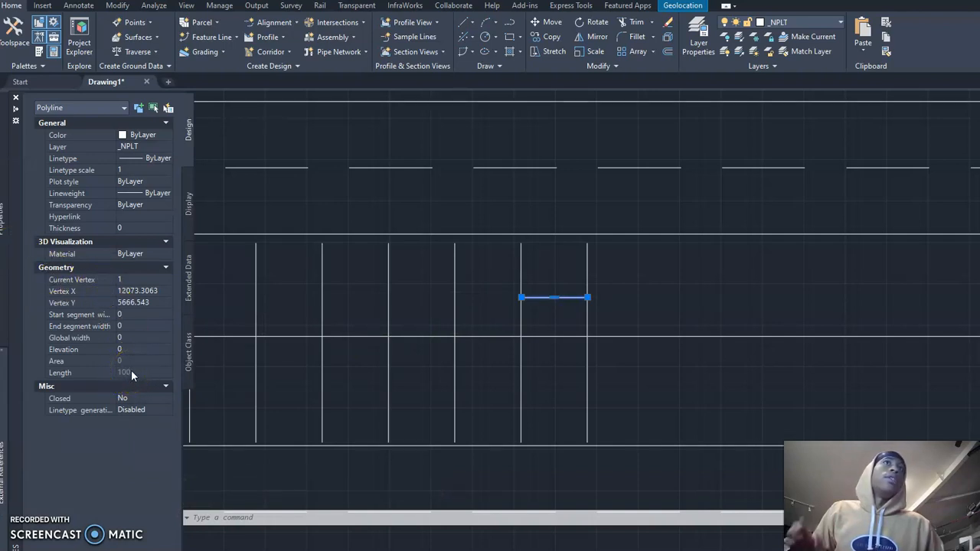
key("Escape")
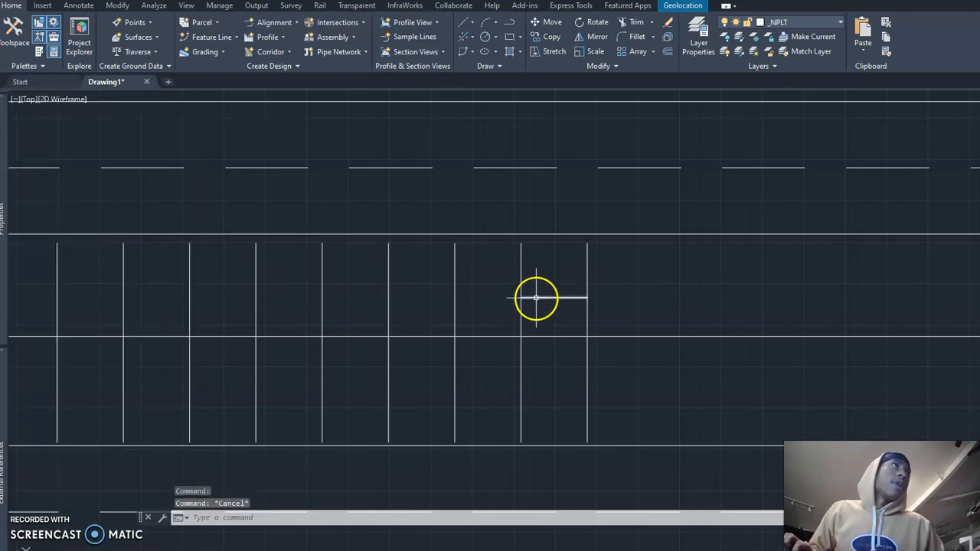
left_click(536, 298)
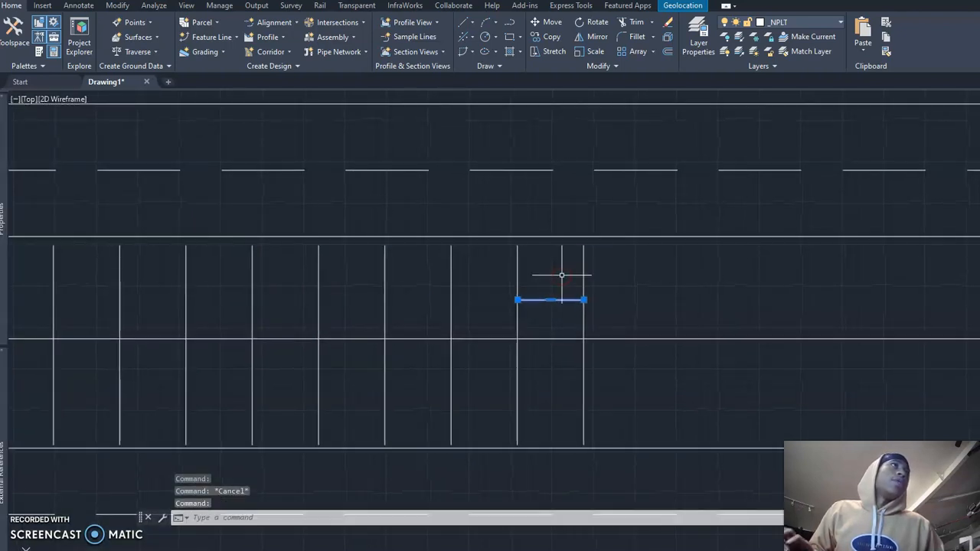
type("e")
key("Return")
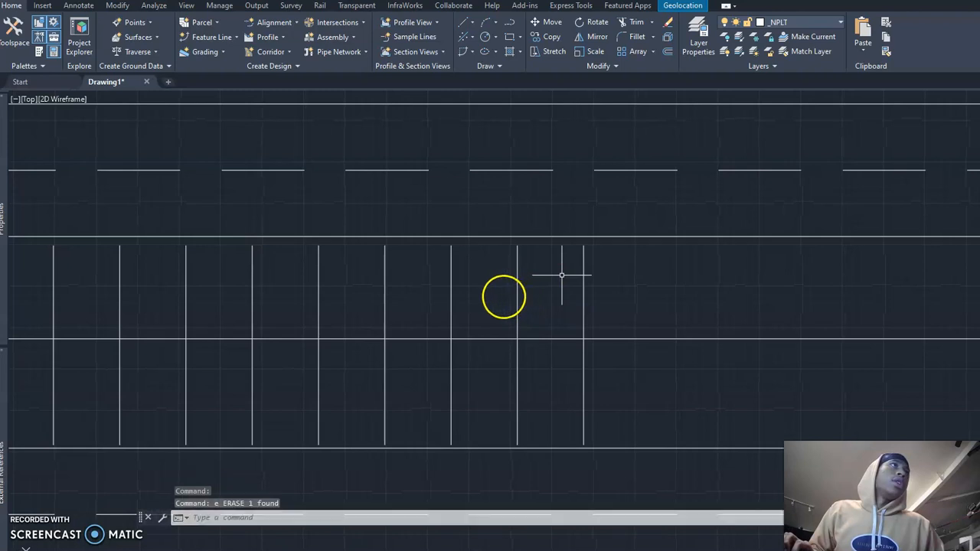
Step: Check the properties of the second-to-last vertical line and deselect it
left_click(518, 291)
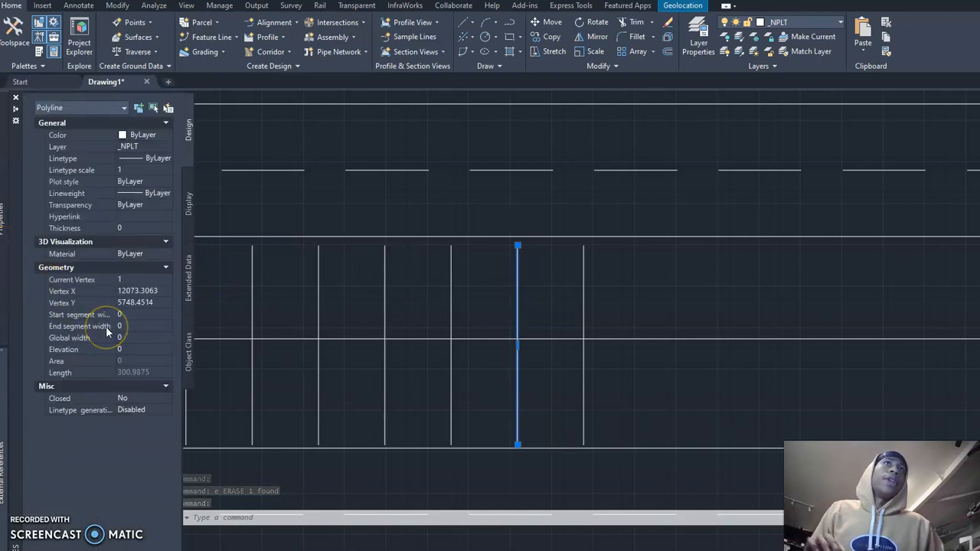
key("Escape")
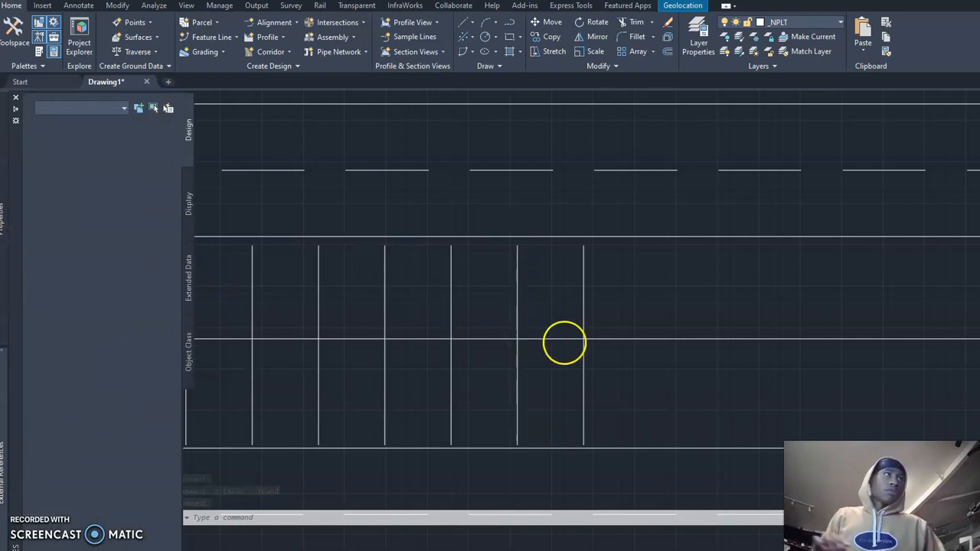
Step: Offset the rightmost vertical line by 100 to its right side
middle_click_drag(592, 313, 580, 313)
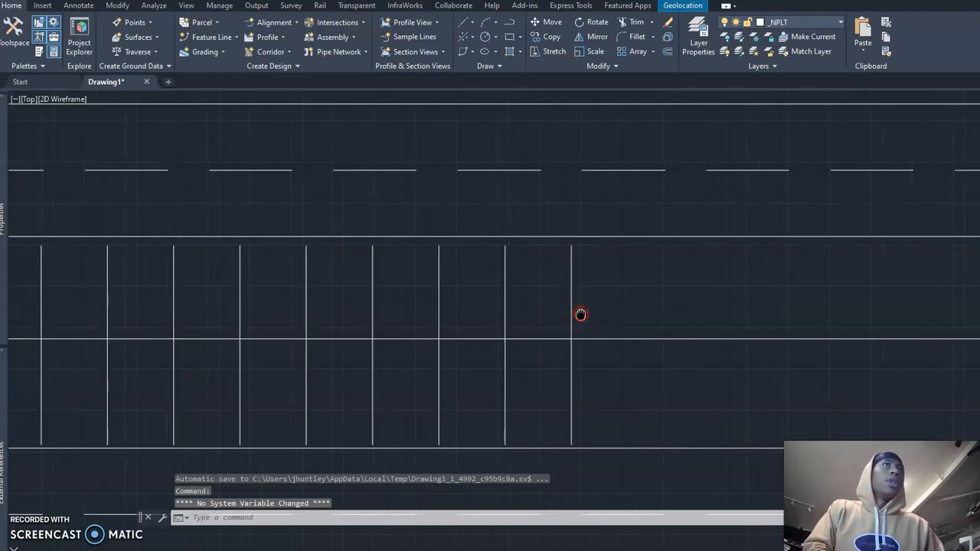
scroll(581, 314, "down", 2)
left_click(582, 337)
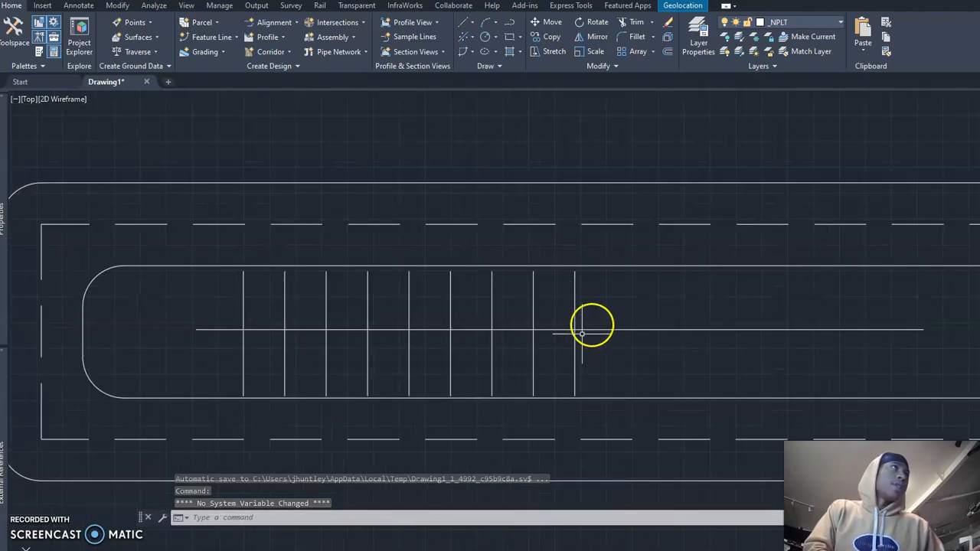
middle_click_drag(571, 325, 499, 348)
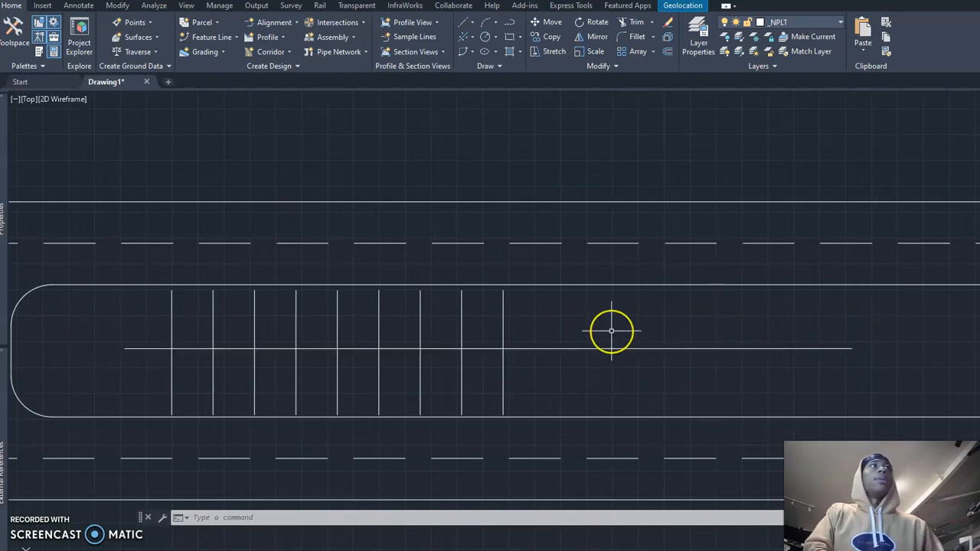
left_click(575, 348)
left_click(247, 519)
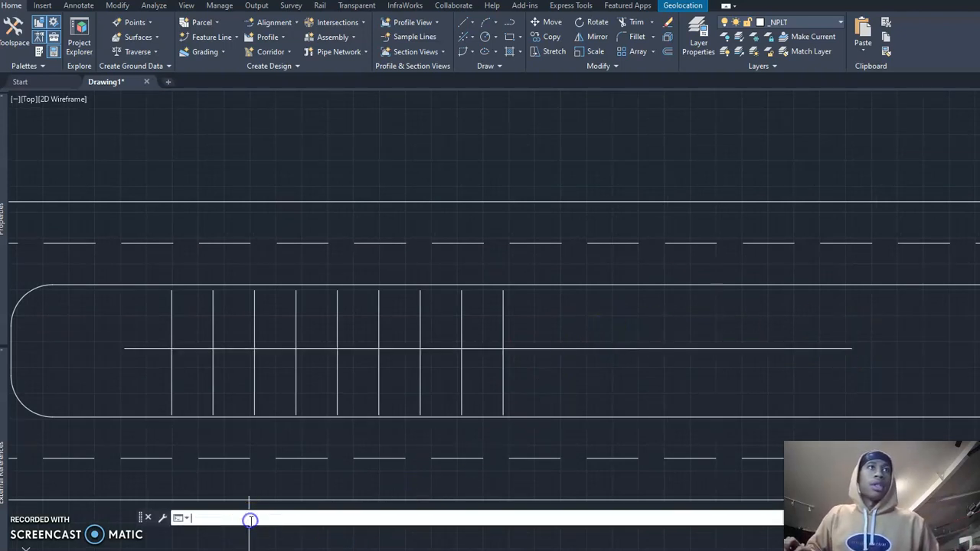
type("o")
key("Return")
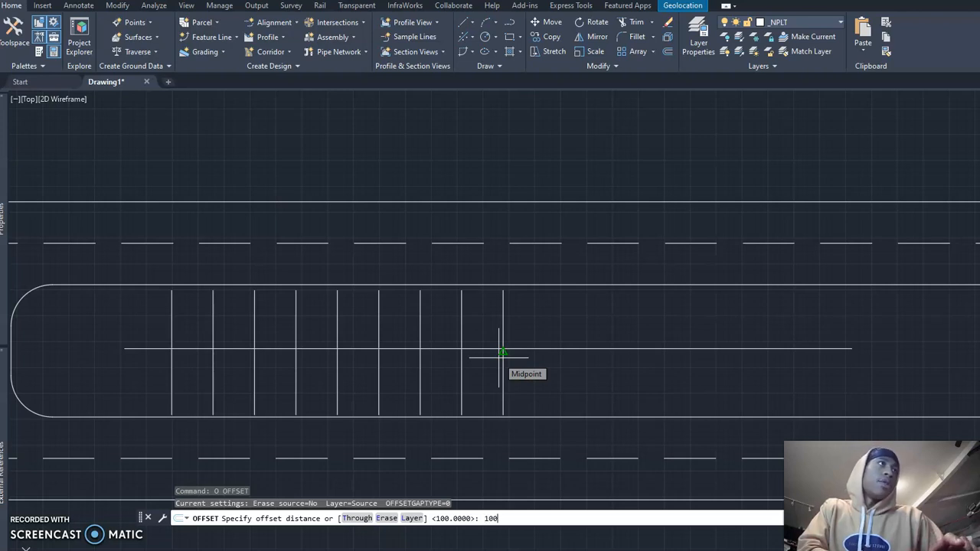
key("Return")
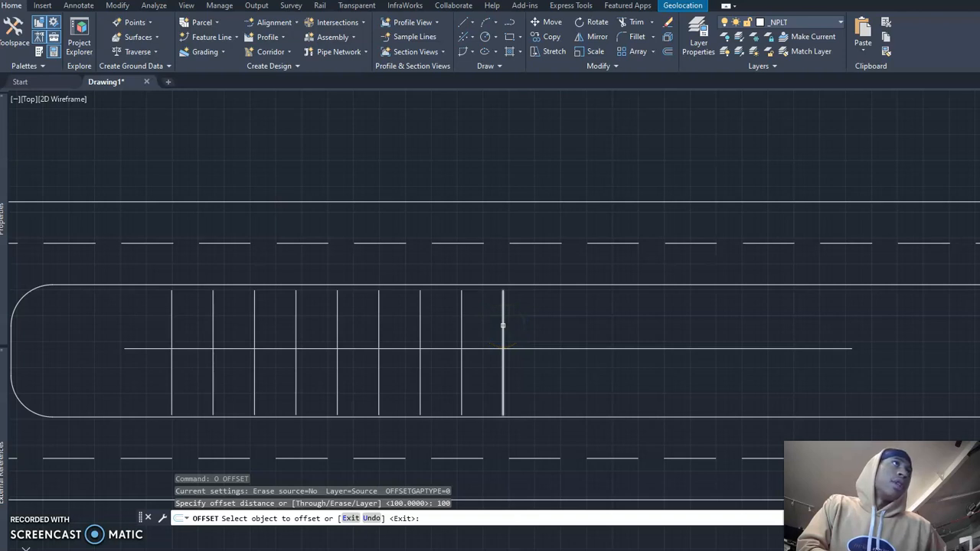
left_click(503, 326)
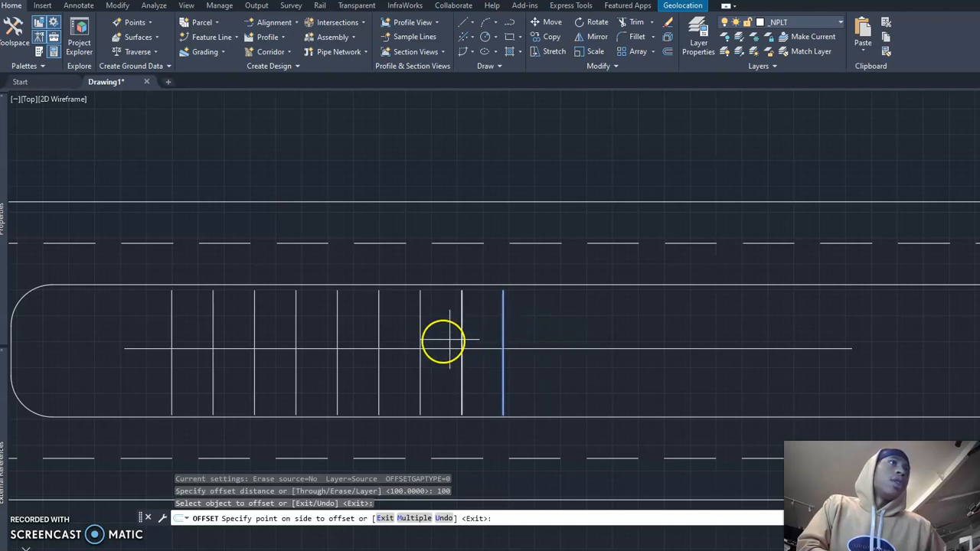
left_click(563, 330)
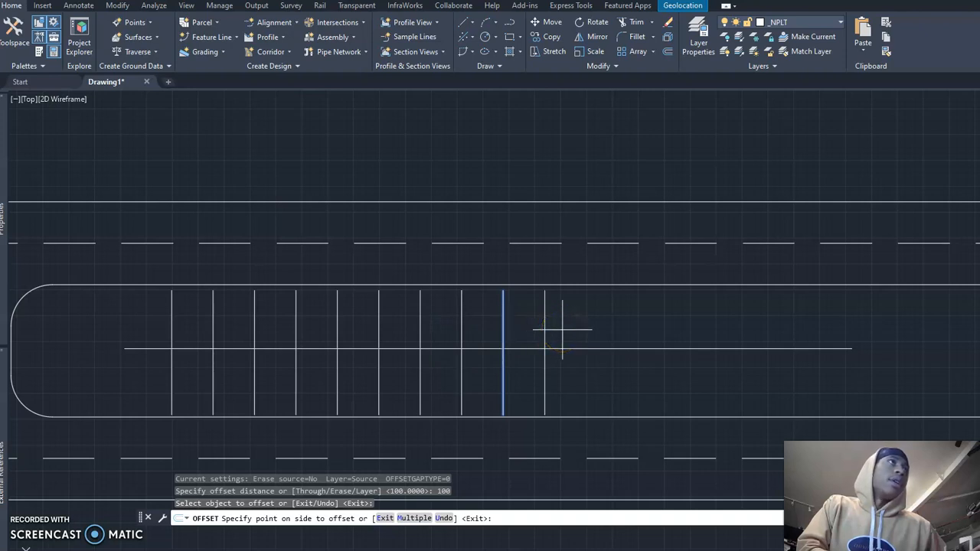
Step: Add two more vertical lines at the right end of the row, each offset by 100 from the last one
scroll(480, 337, "up", 2)
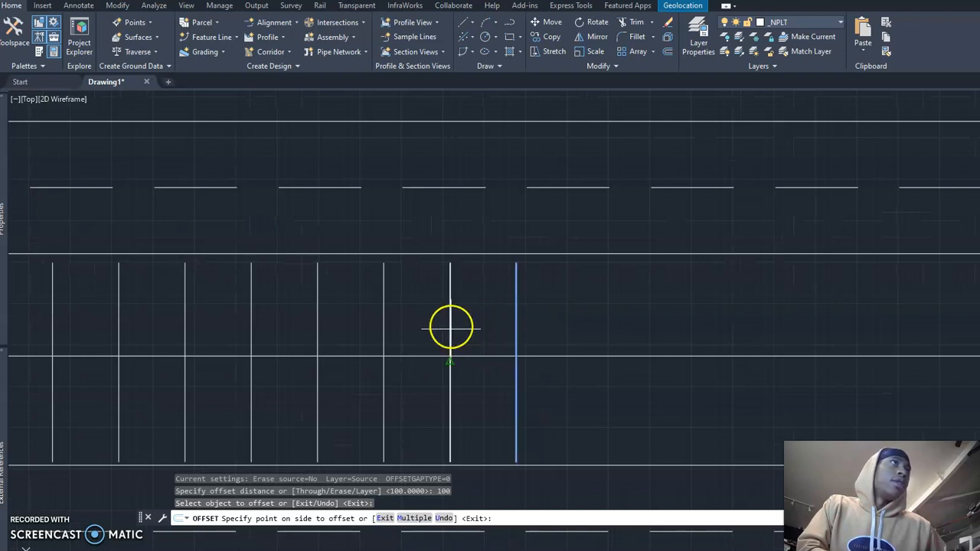
left_click(552, 310)
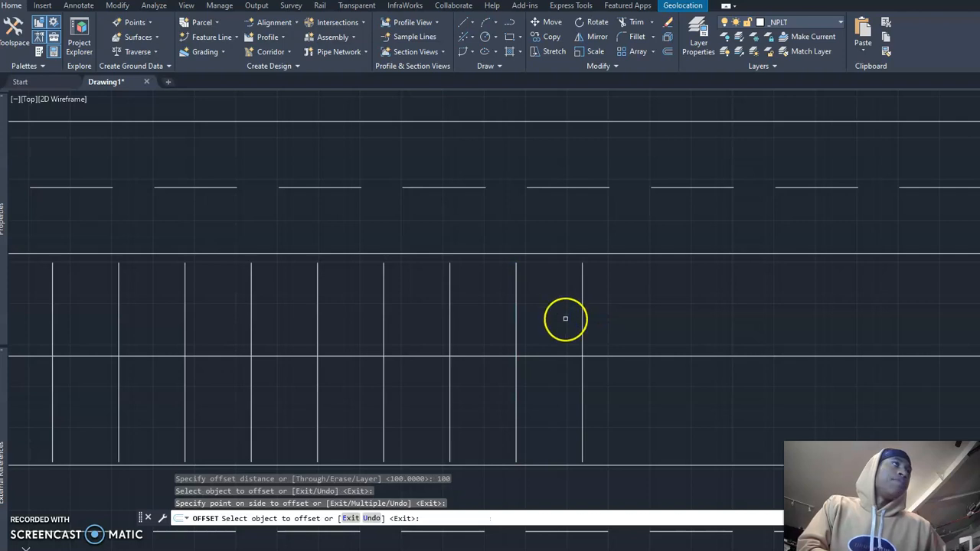
key("Escape")
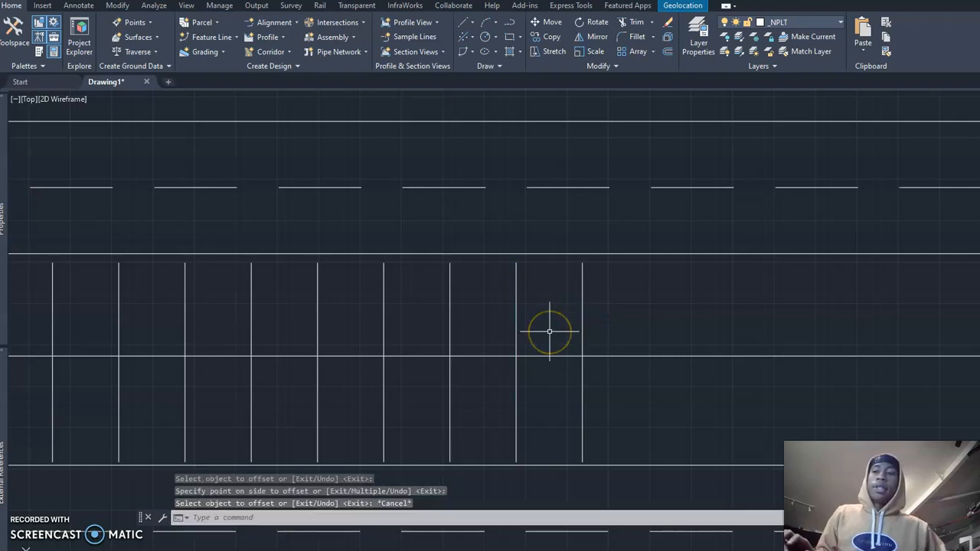
key("Return")
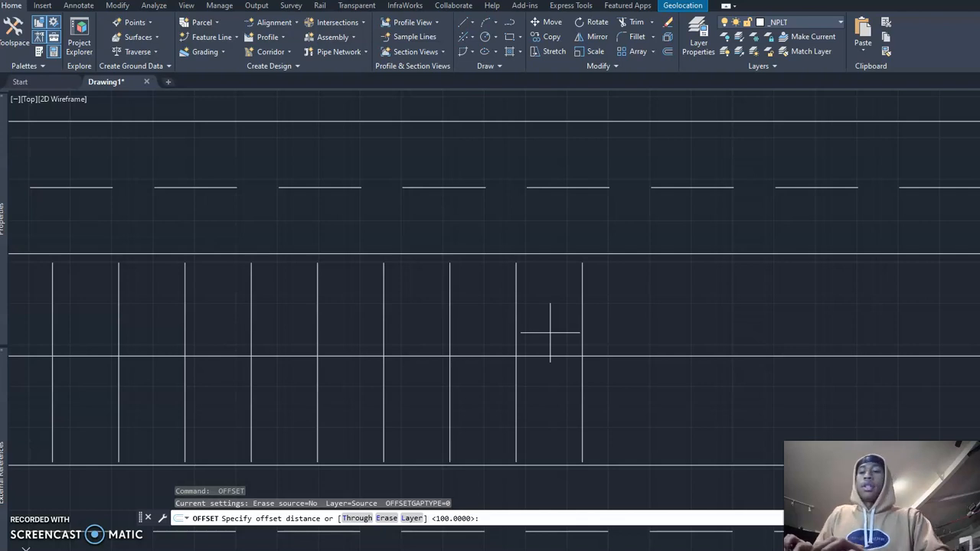
key("Return")
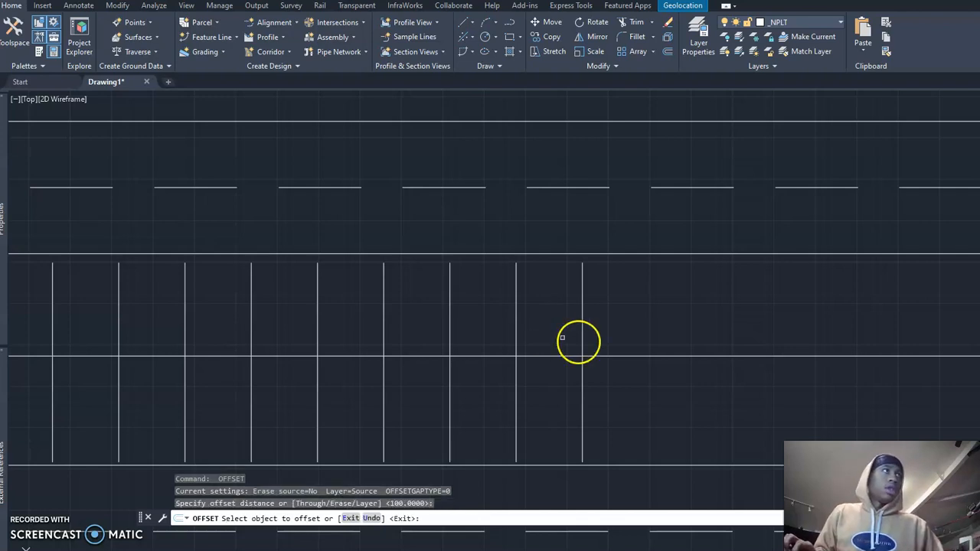
left_click(583, 336)
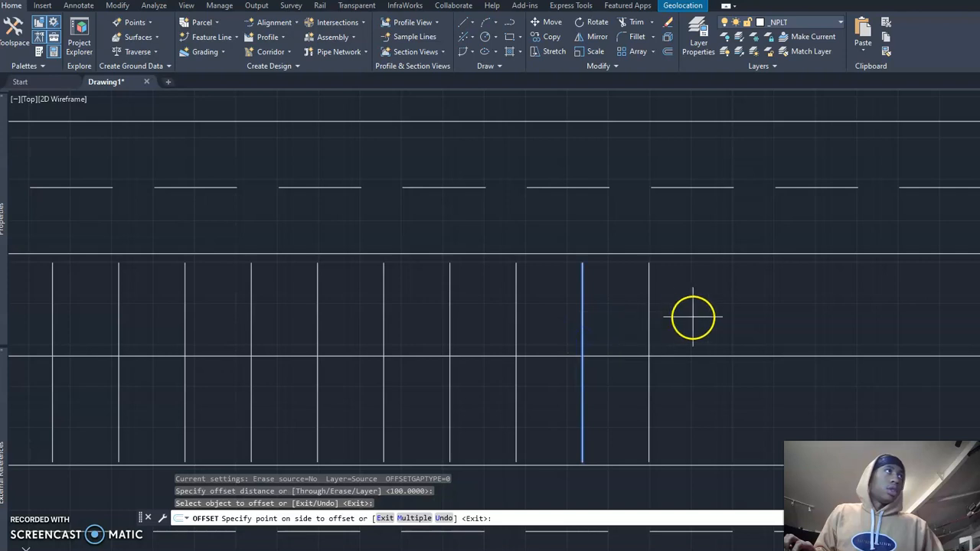
left_click(664, 323)
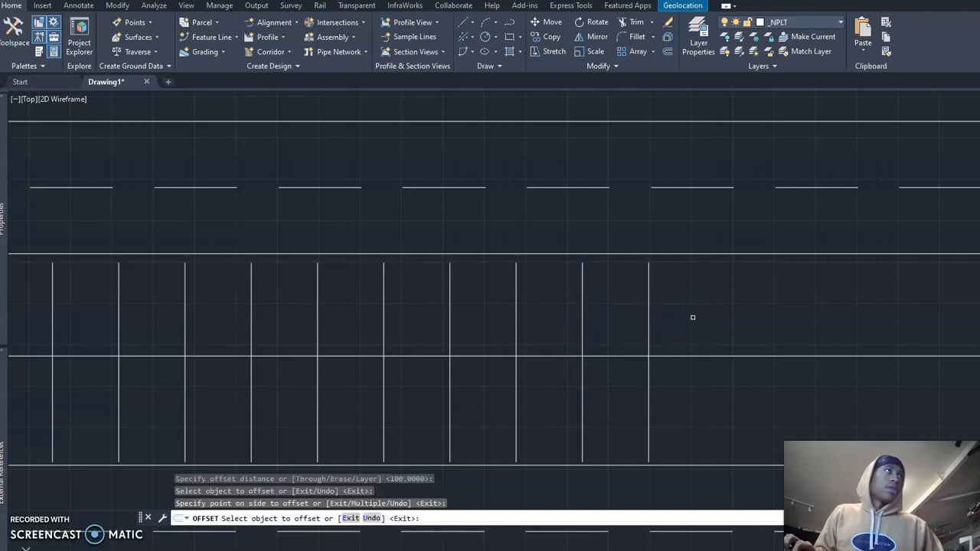
Step: Extend the row to the right with three more vertical lines, offsetting the newest line by 100 each time, and end the command
scroll(684, 321, "down", 3)
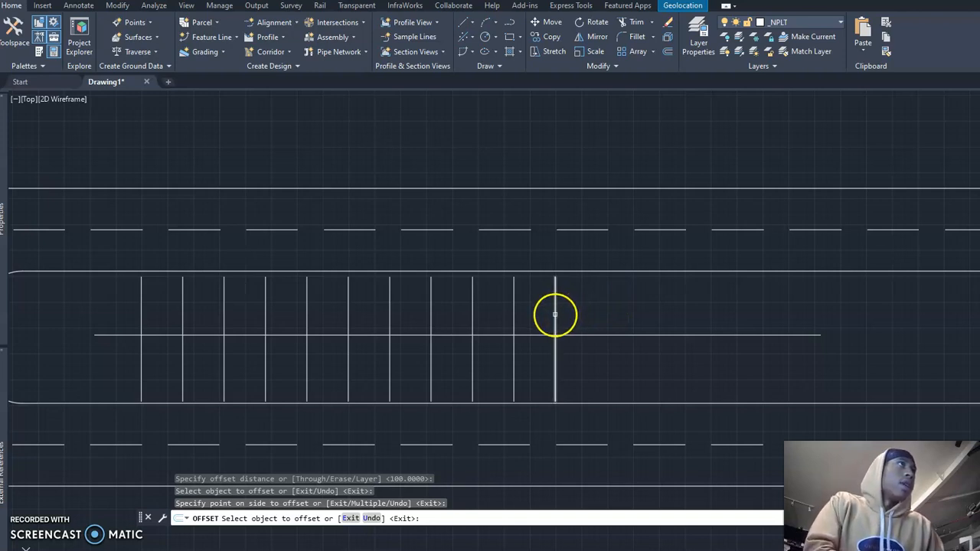
left_click(555, 314)
left_click(609, 312)
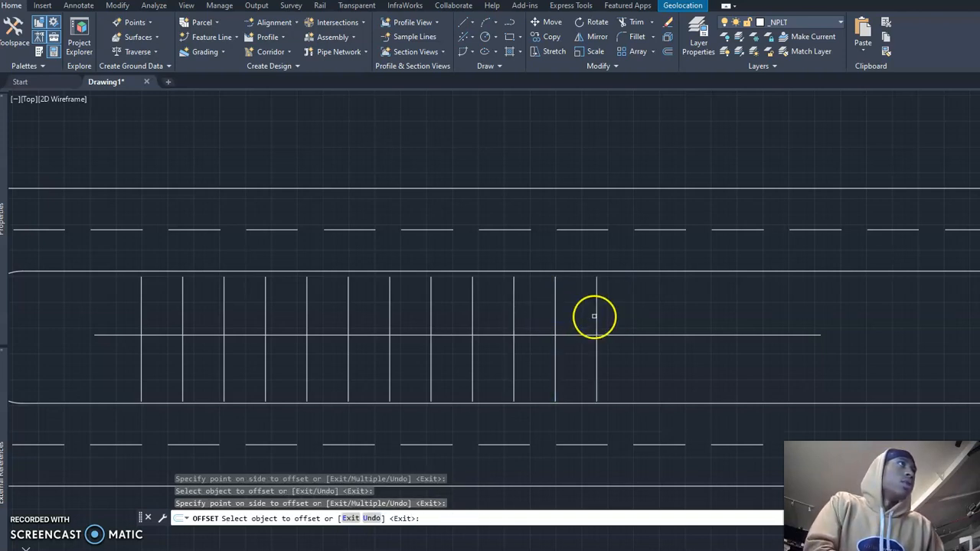
left_click(595, 317)
left_click(647, 308)
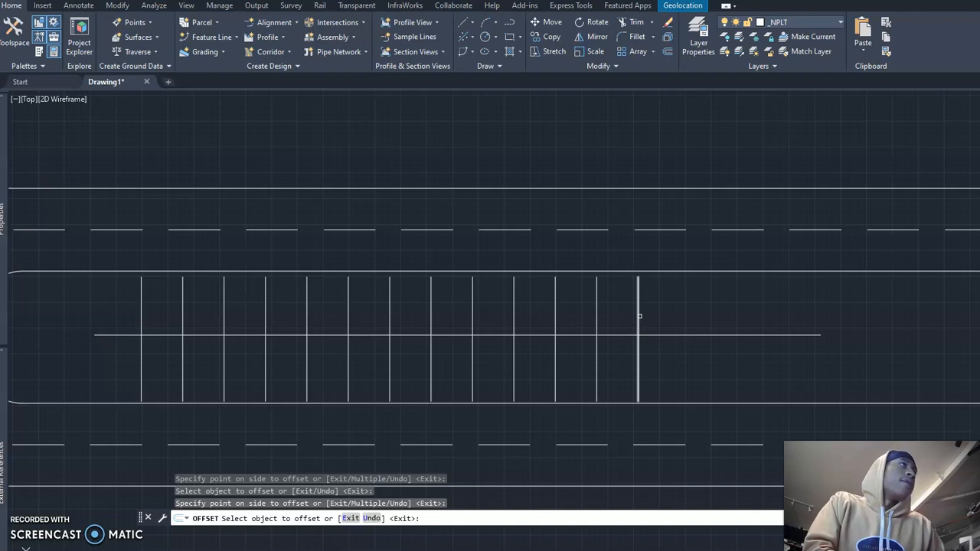
left_click(637, 314)
left_click(673, 313)
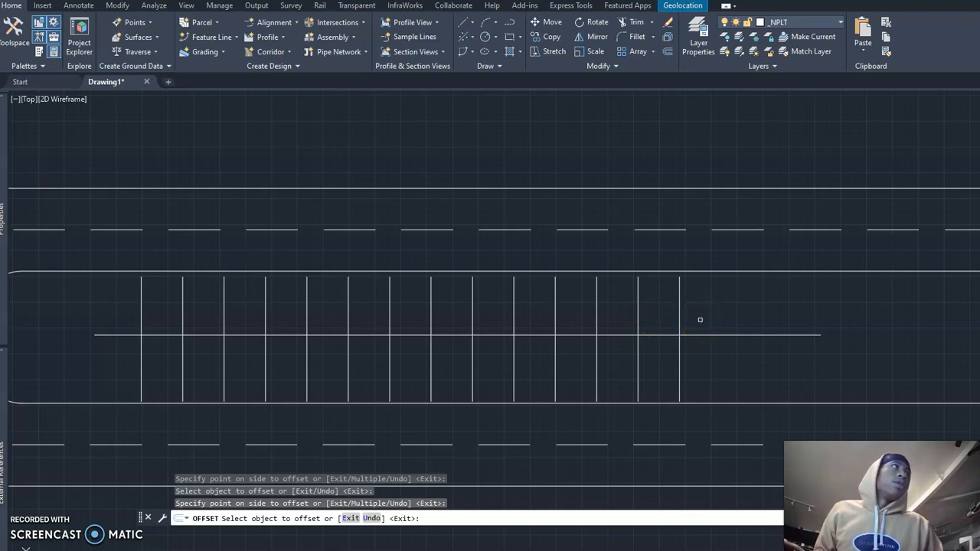
key("Escape")
Step: Offset the rightmost vertical line by 50 to its right side and to its left side
type("o")
key("Return")
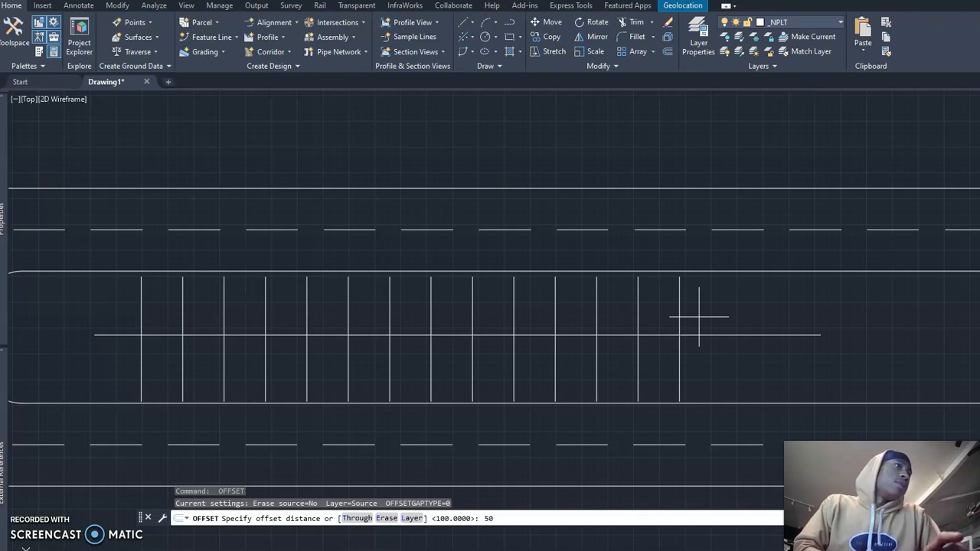
key("Return")
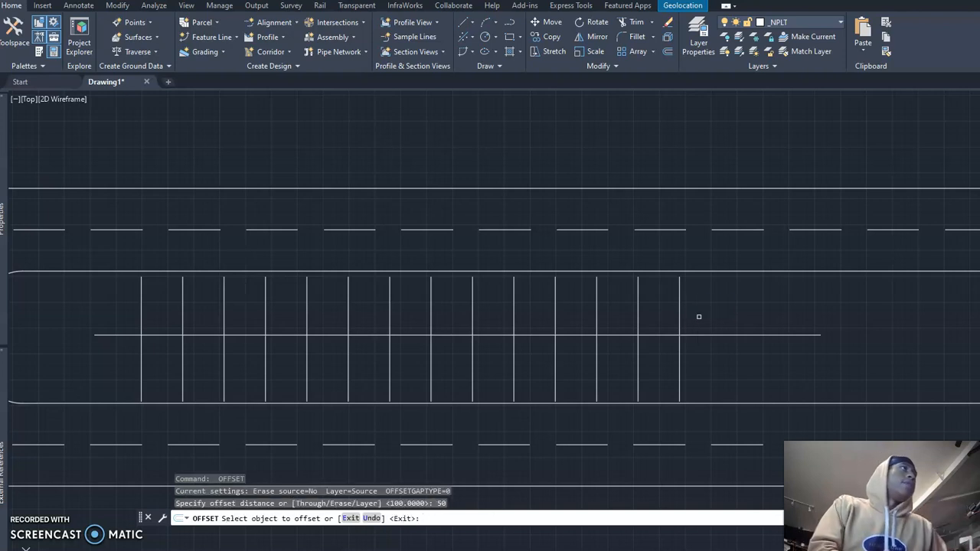
left_click(679, 314)
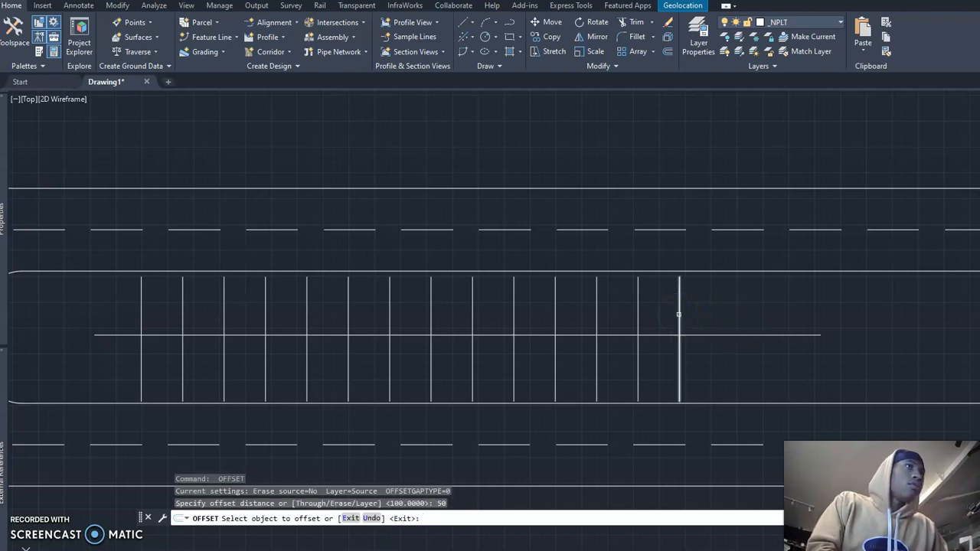
left_click(675, 312)
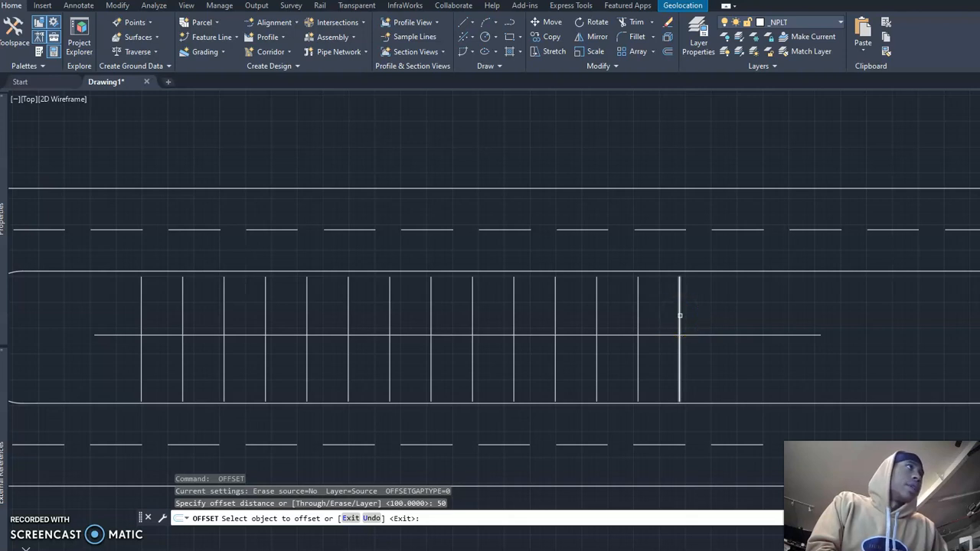
left_click(680, 315)
left_click(713, 308)
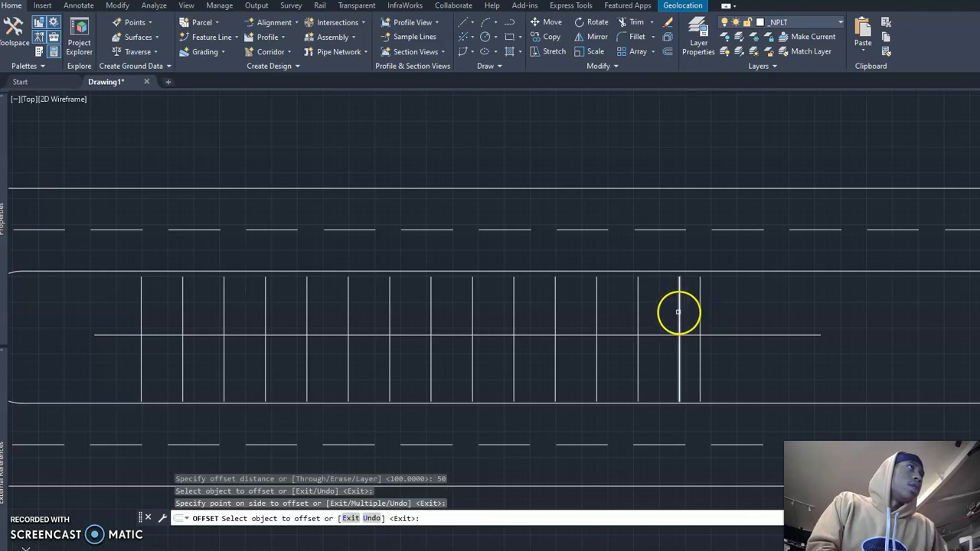
left_click(679, 312)
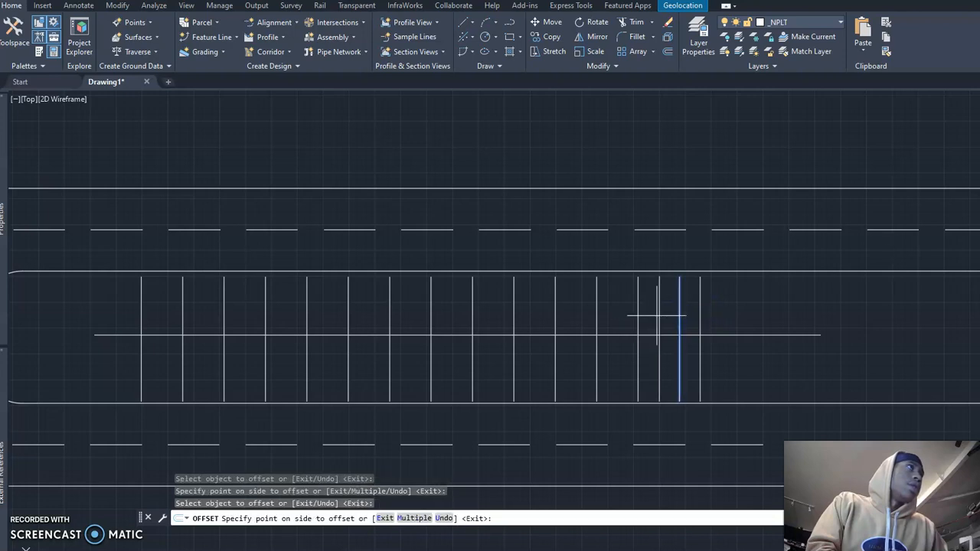
left_click(657, 314)
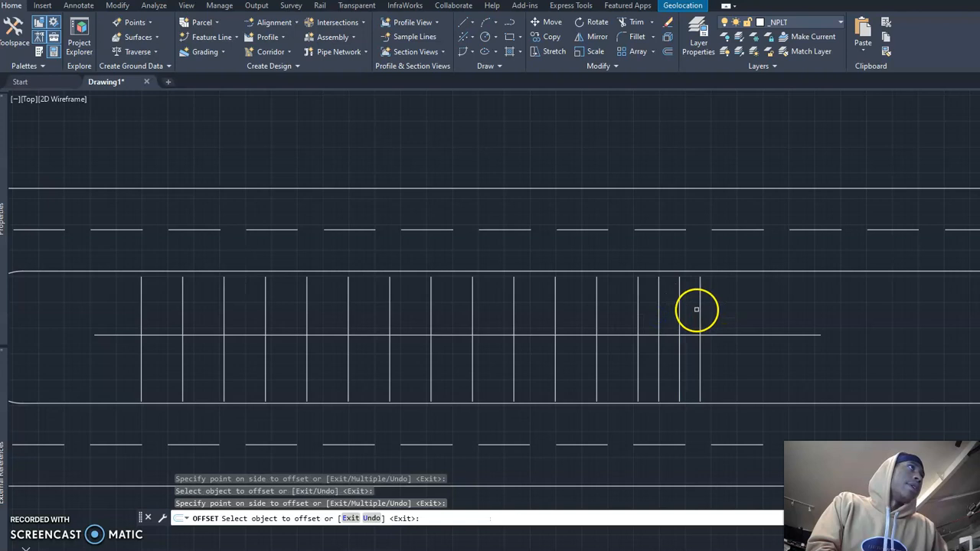
Step: Add two more vertical lines beyond the right end of the row, each offset by 50, and end the Offset command
left_click(701, 309)
left_click(724, 308)
left_click(718, 311)
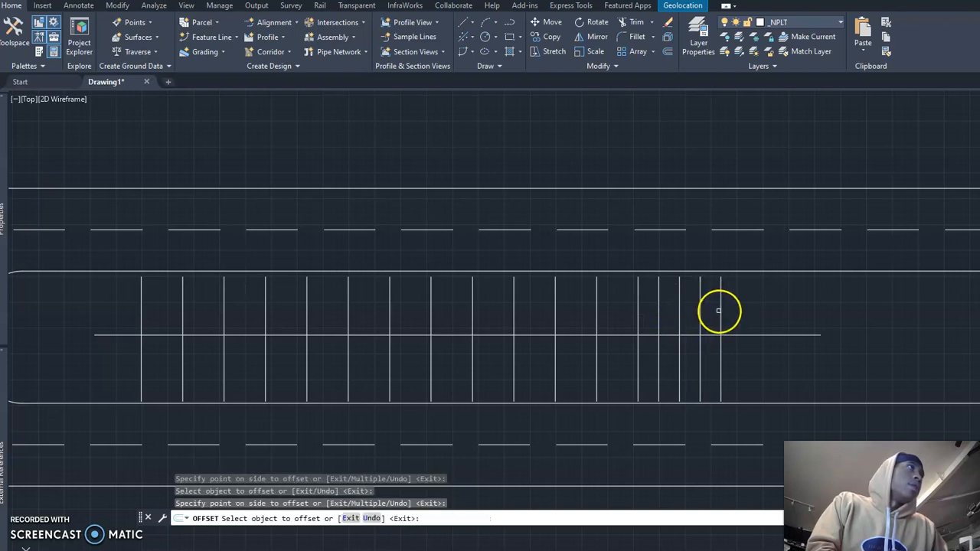
left_click(721, 309)
left_click(748, 304)
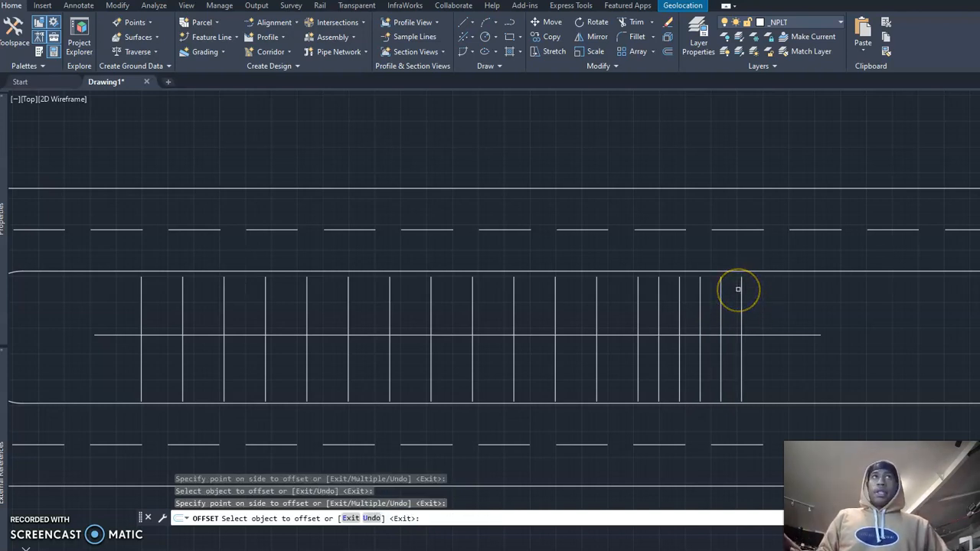
left_click(742, 286)
key("Escape")
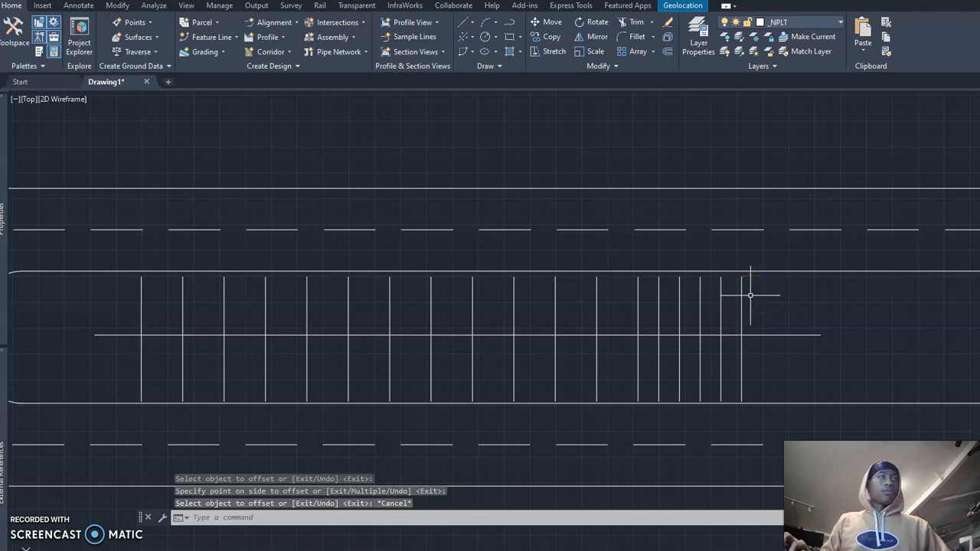
Step: Examine the whole road layout around the vertical lines, checking the upper and vertical dashed centrelines by selecting them, and clear the selection
scroll(751, 295, "down", 6)
scroll(619, 346, "up", 5)
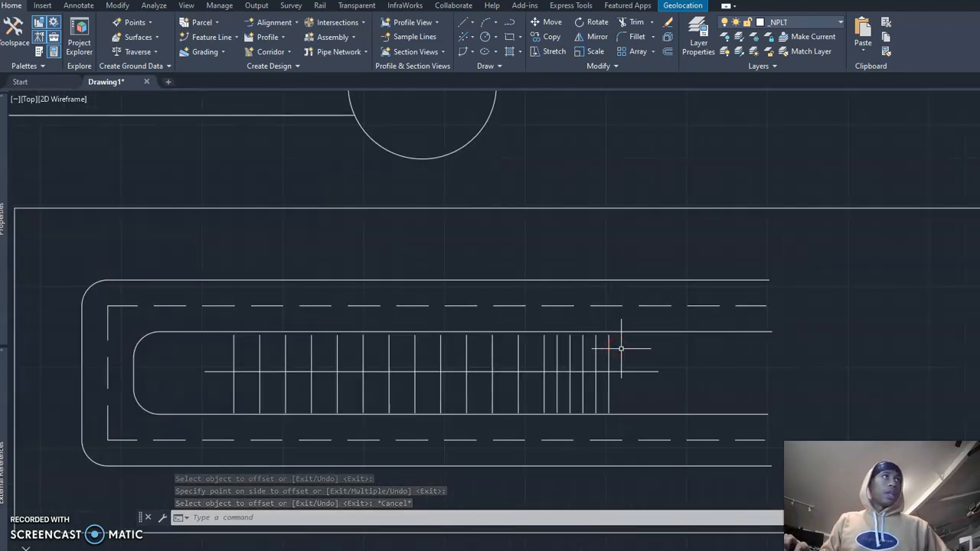
middle_click_drag(679, 343, 667, 316)
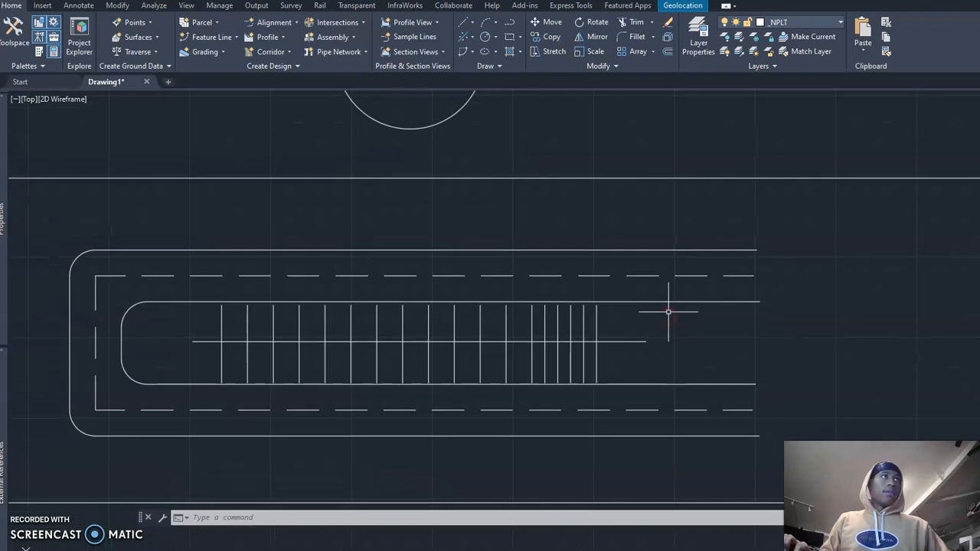
middle_click_drag(715, 280, 691, 307)
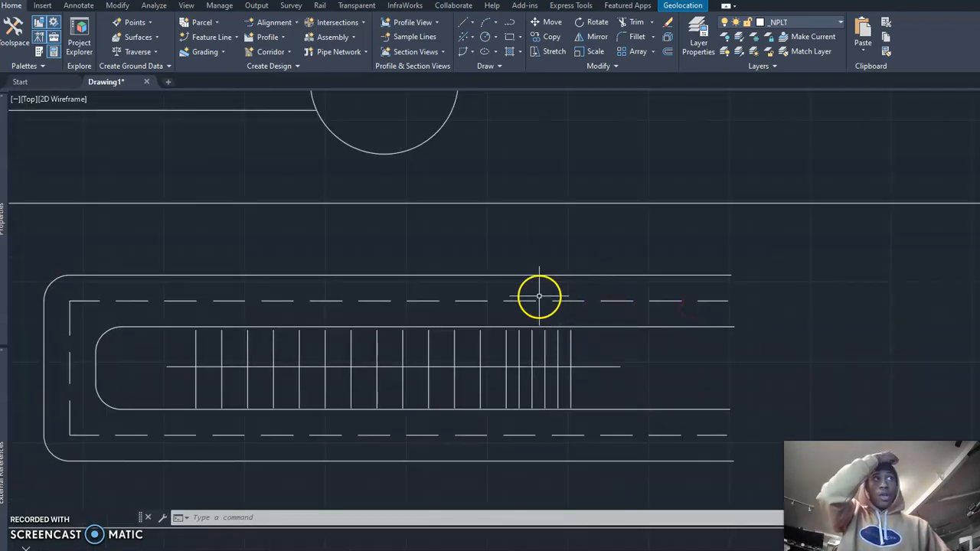
mouse_move(606, 309)
middle_mouse_down()
mouse_move(543, 313)
mouse_move(559, 311)
mouse_move(536, 278)
mouse_move(525, 280)
middle_mouse_up()
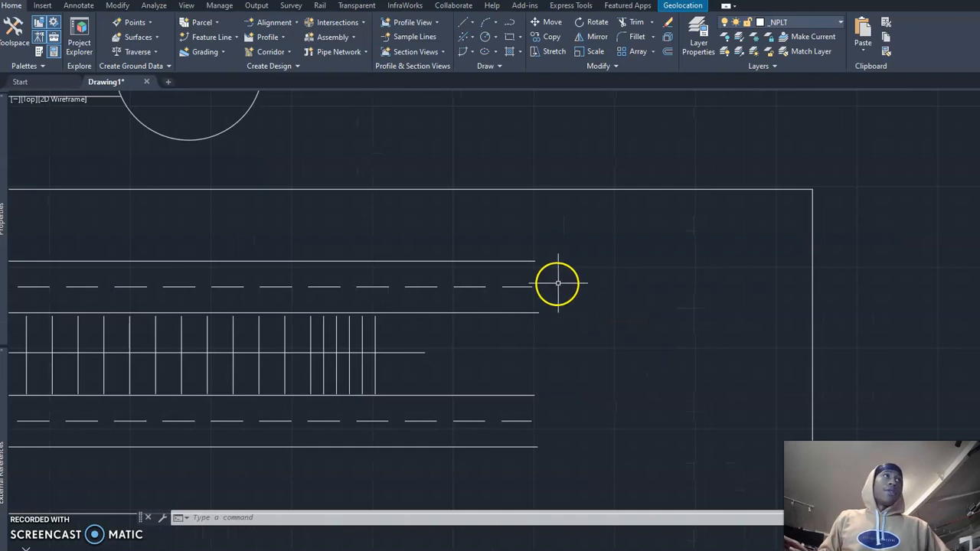
scroll(643, 277, "down", 2)
middle_click_drag(648, 273, 502, 300)
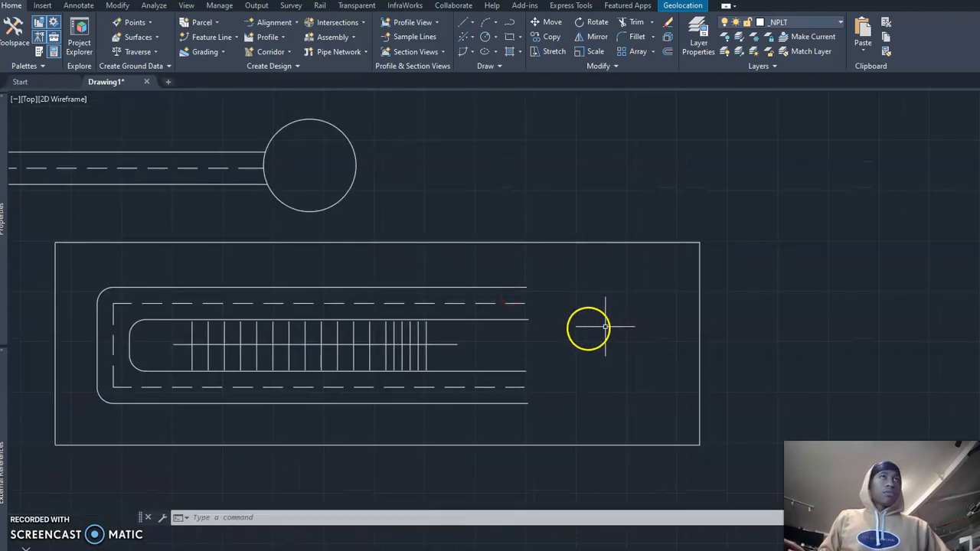
key("Escape")
key("Escape")
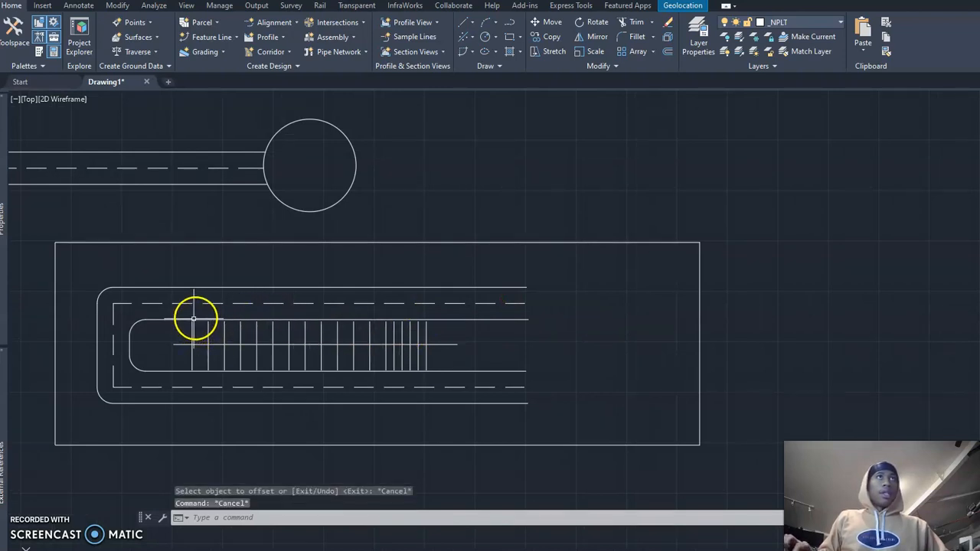
right_click(451, 305)
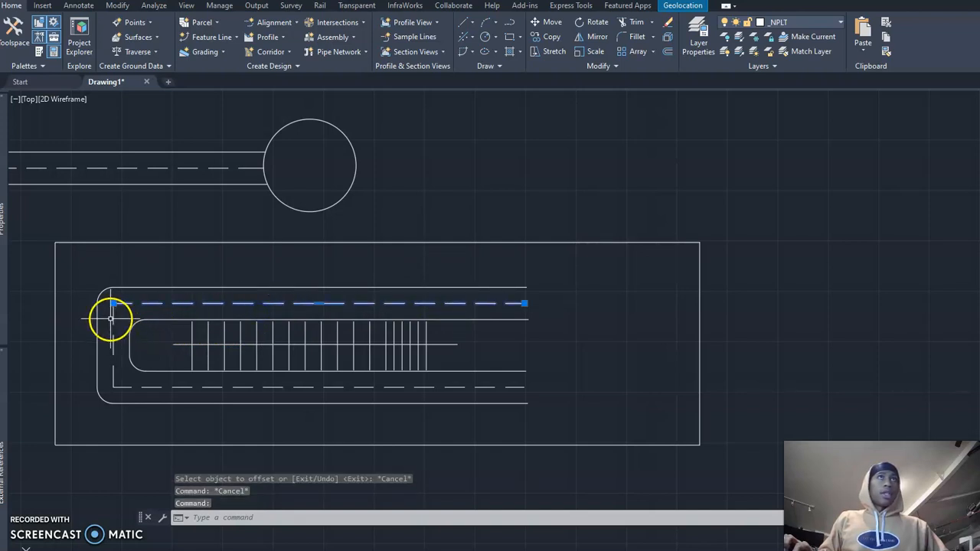
left_click(114, 314)
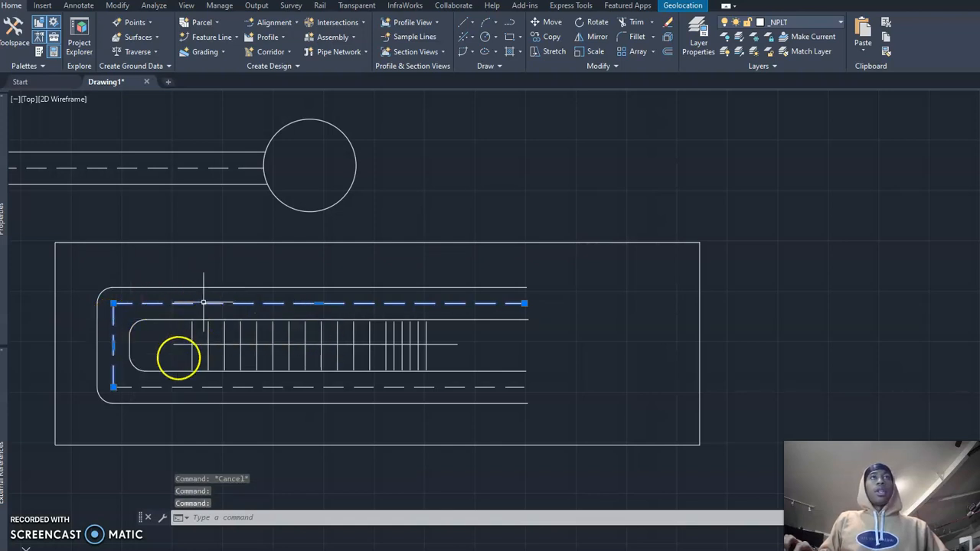
key("Escape")
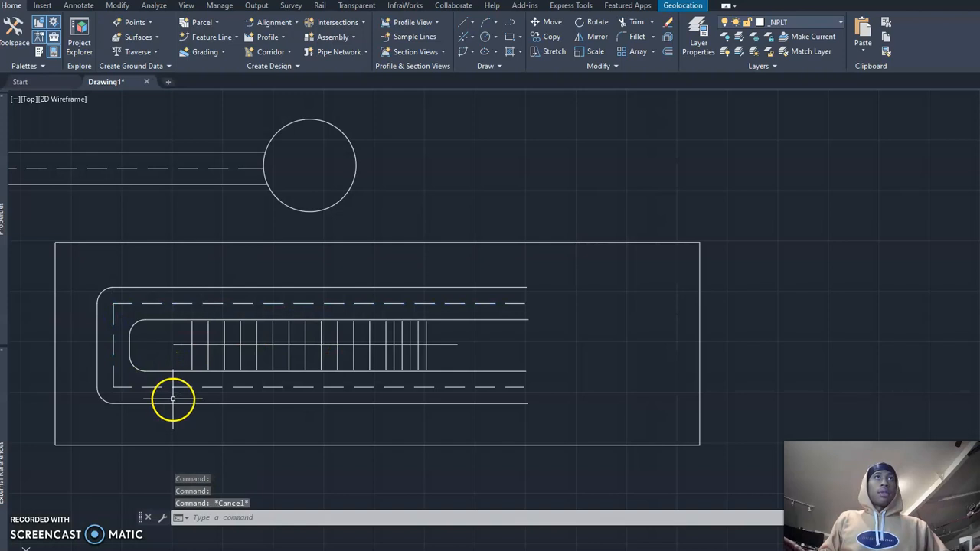
Step: Erase the outer solid road outline with rounded corners that surrounds the dashed centreline
left_click(161, 401)
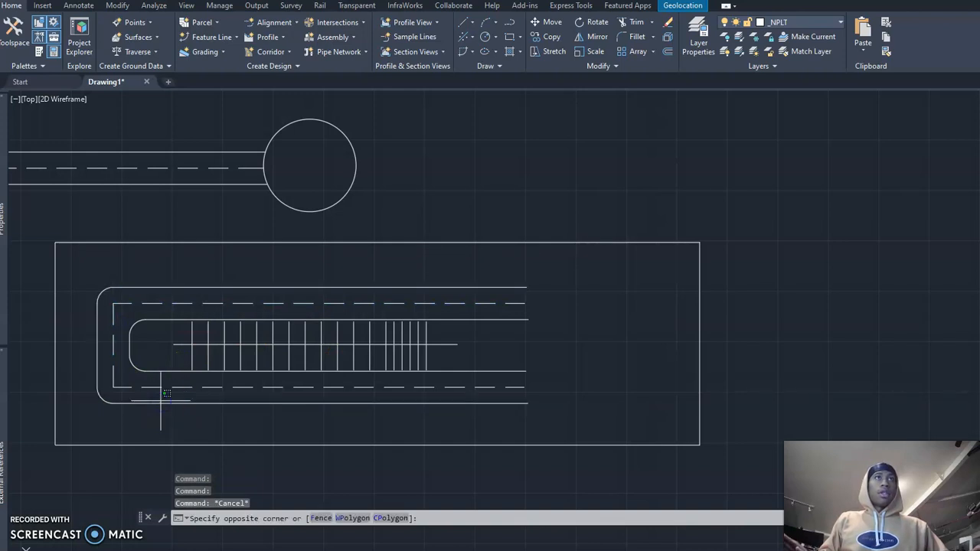
key("Escape")
left_click(167, 402)
middle_click_drag(170, 390, 169, 404)
type("e")
key("Return")
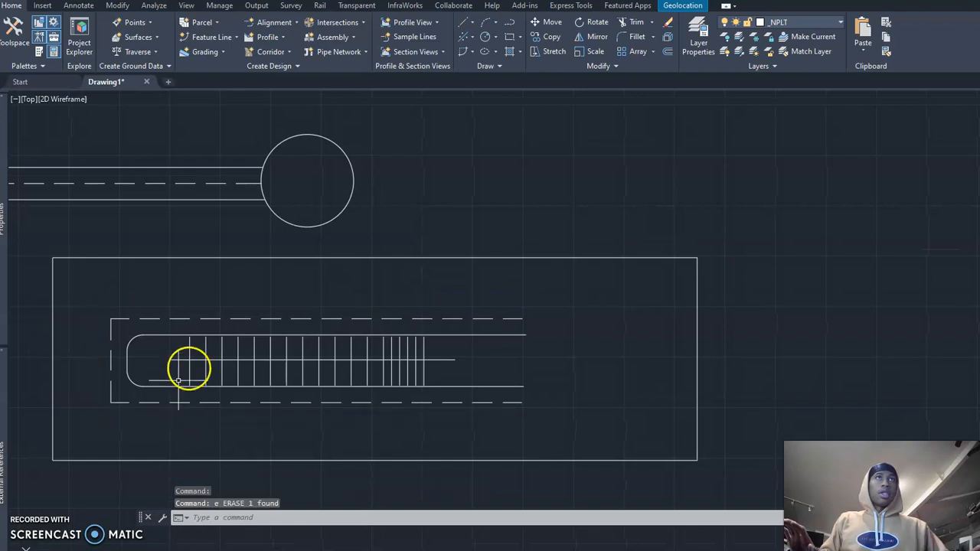
Step: Draw a polyline from the upper dashed line perpendicular to the solid road outline below it
scroll(215, 330, "up", 2)
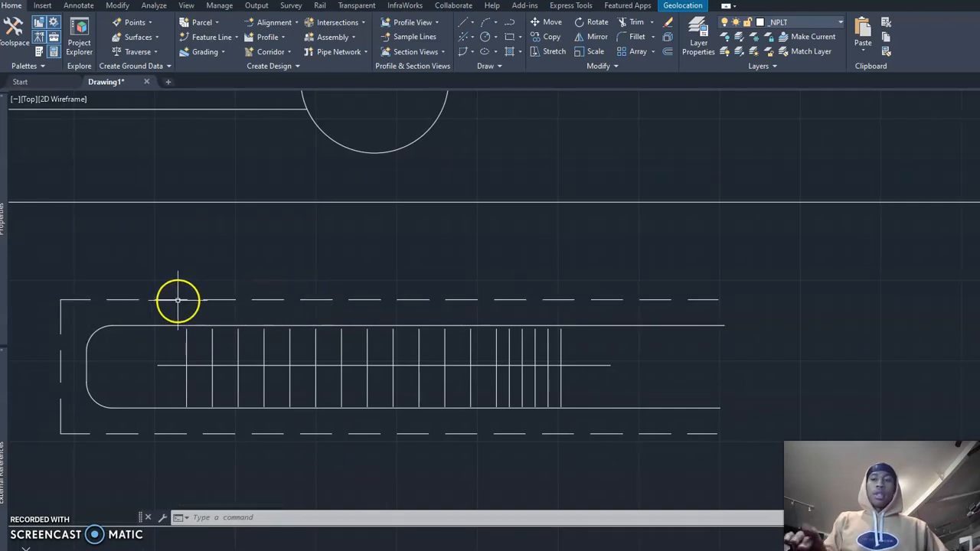
type("pl")
key("Return")
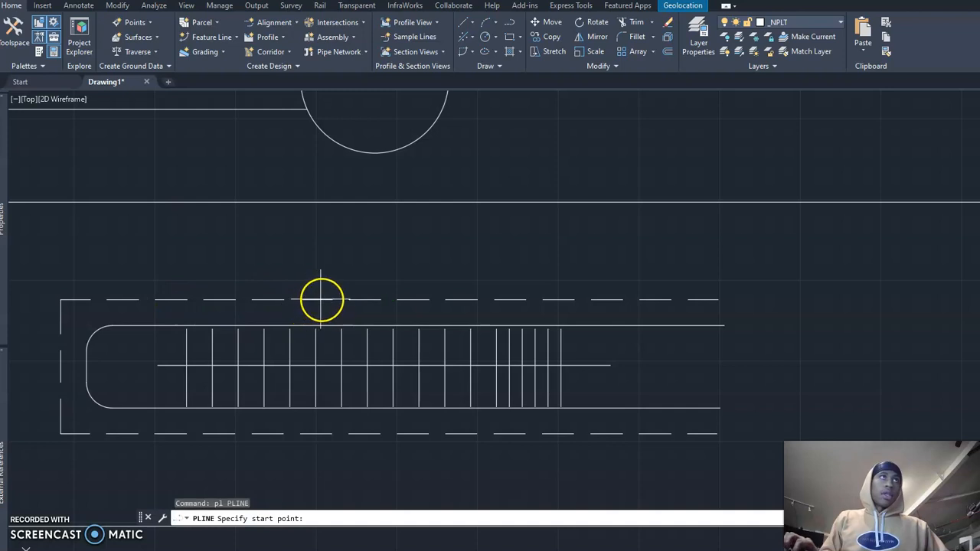
left_click(383, 300)
scroll(383, 324, "up", 3)
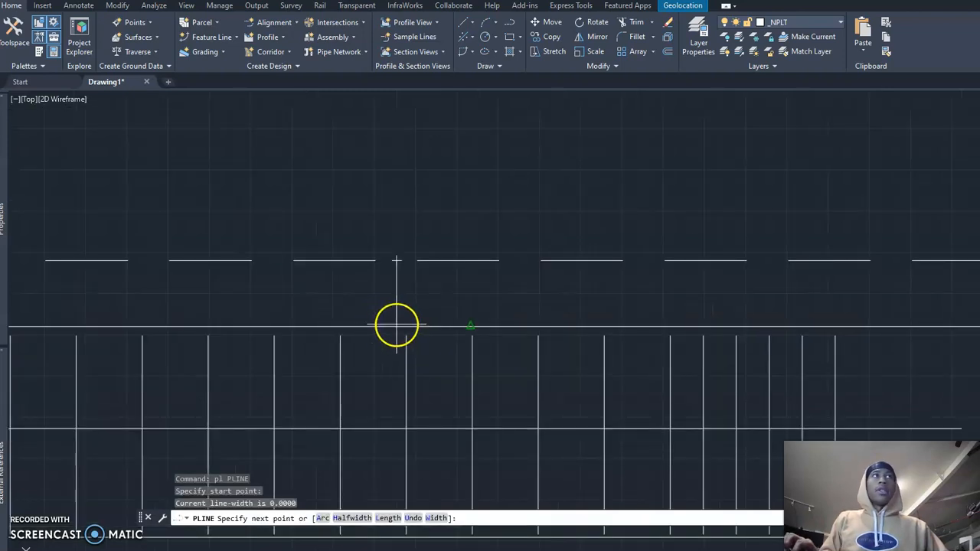
type("per")
key("Return")
left_click(398, 328)
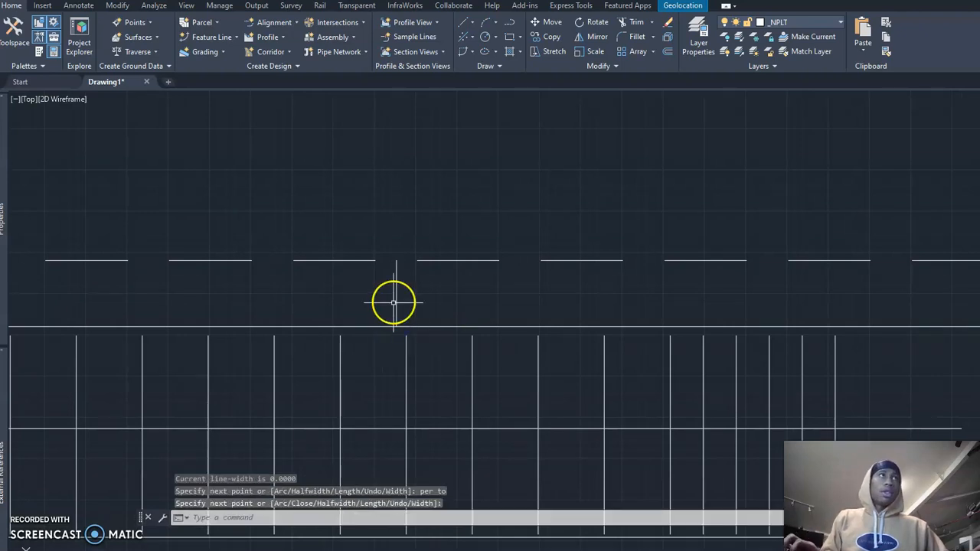
key("Return")
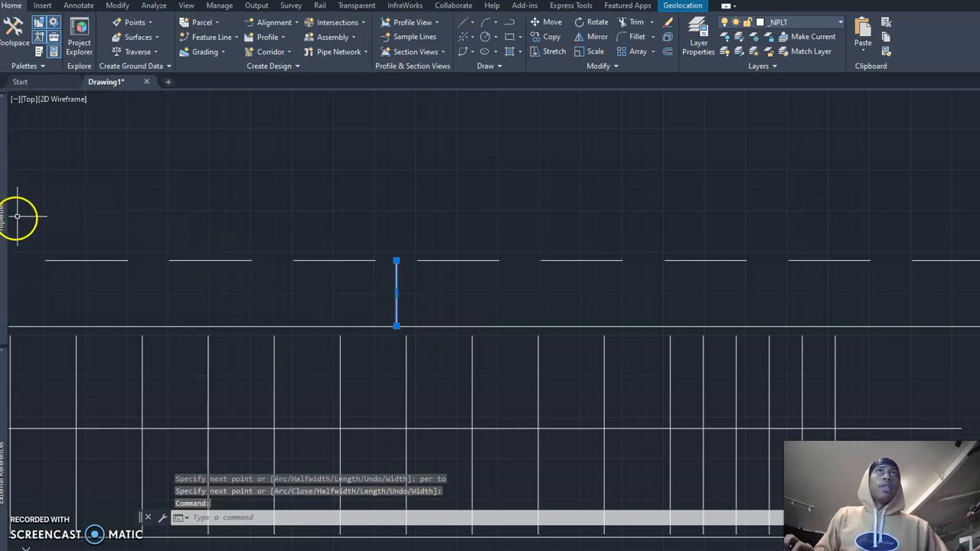
Step: Check the length of the short perpendicular polyline in its properties and clear the selection
mouse_move(6, 218)
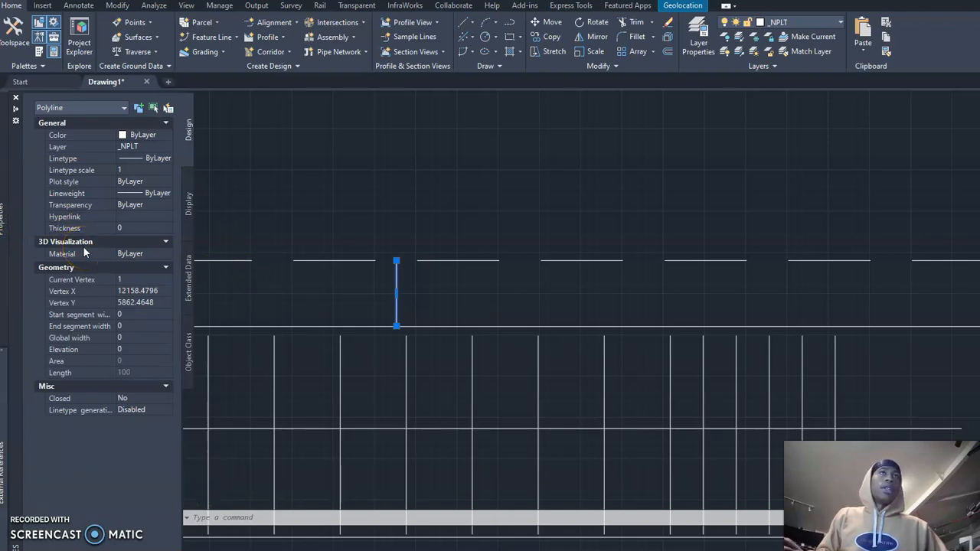
key("Escape")
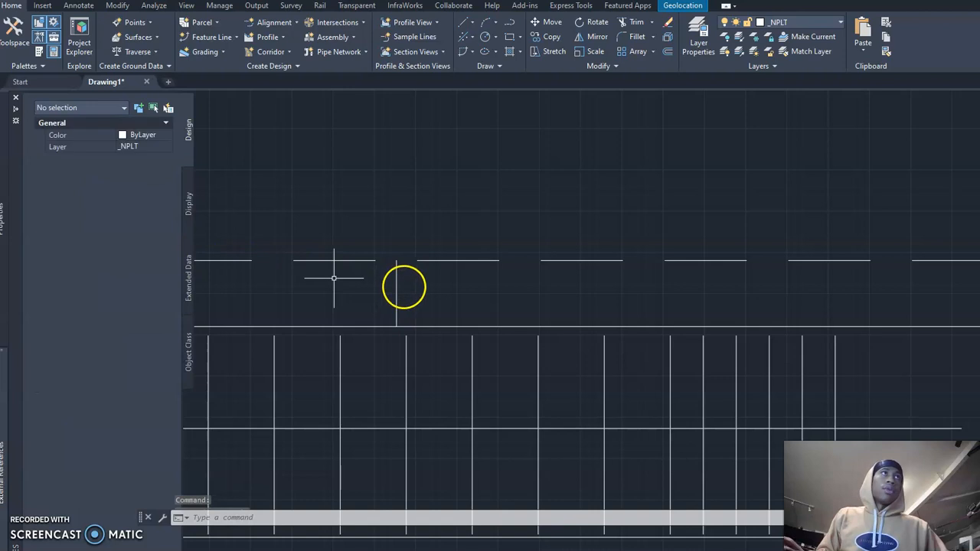
key("Escape")
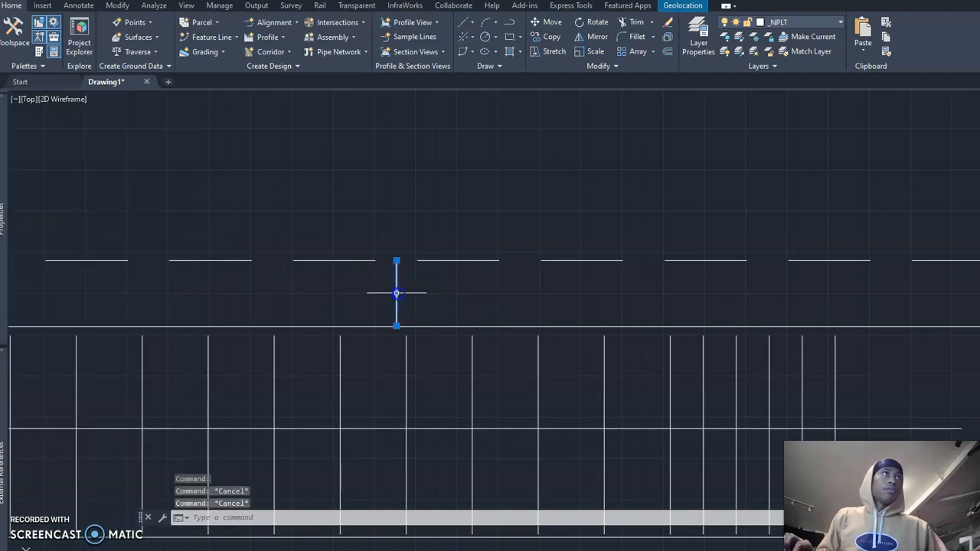
Step: Erase the short perpendicular polyline between the upper dashed line and the solid road outline
type("pl")
key("Return")
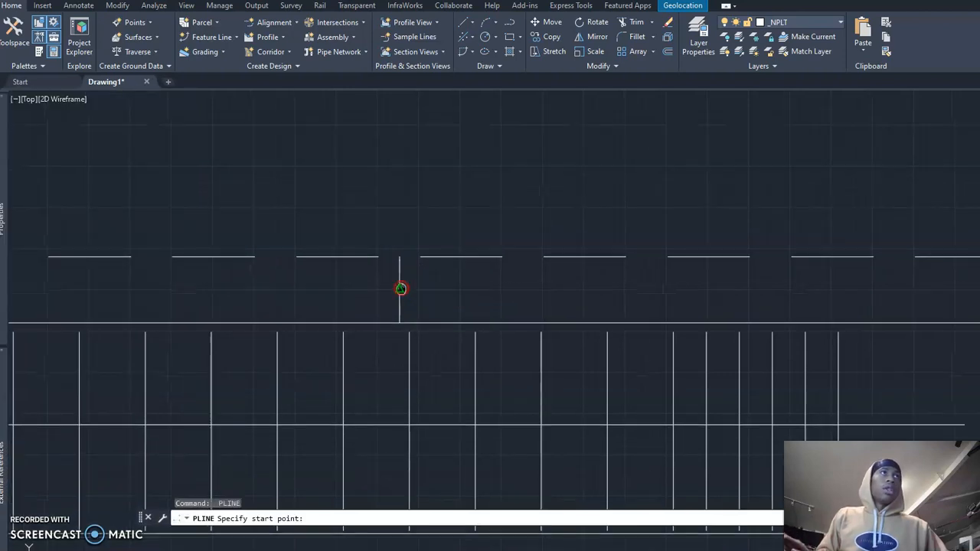
key("Escape")
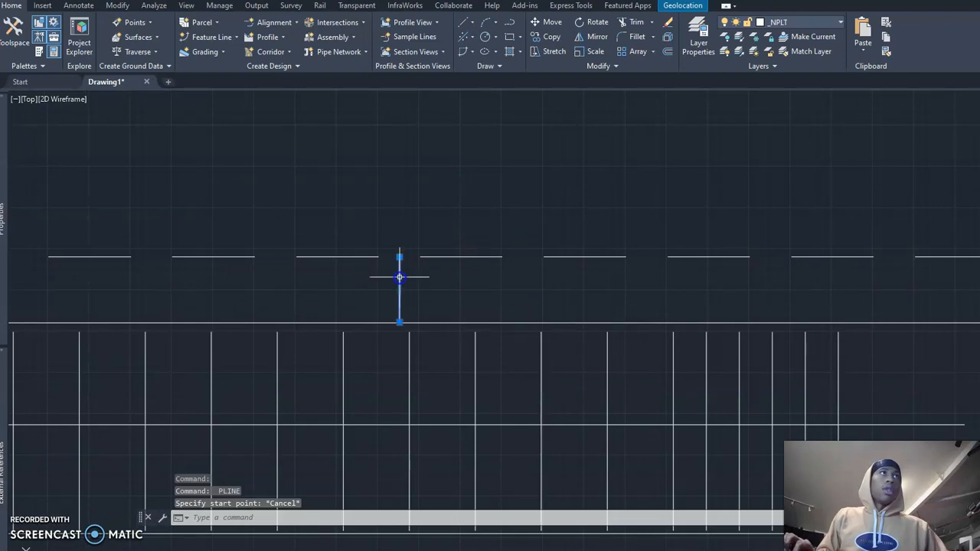
middle_click_drag(400, 278, 389, 265)
type("e")
key("Return")
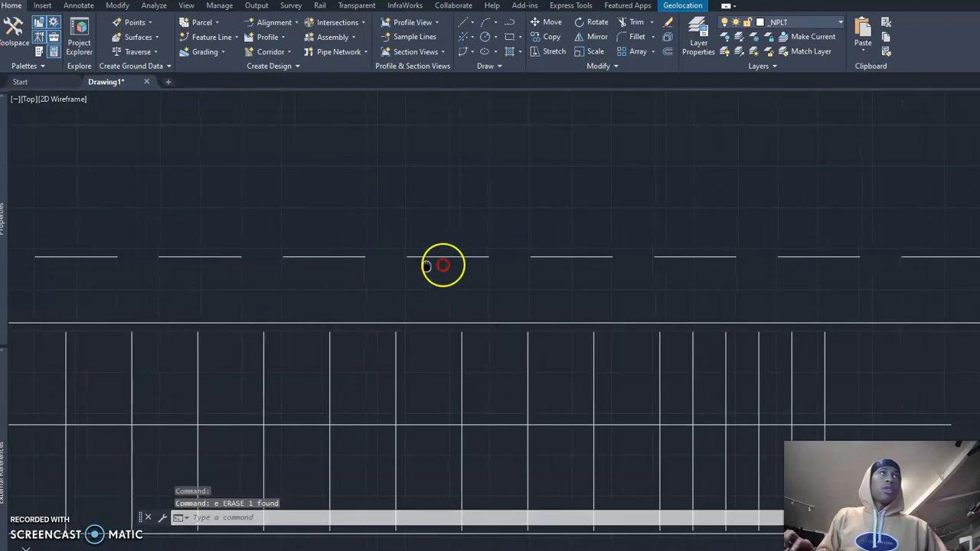
Step: Check the upper and vertical dashed lines as separate objects by selecting them, and clear the selection
scroll(440, 265, "down", 5)
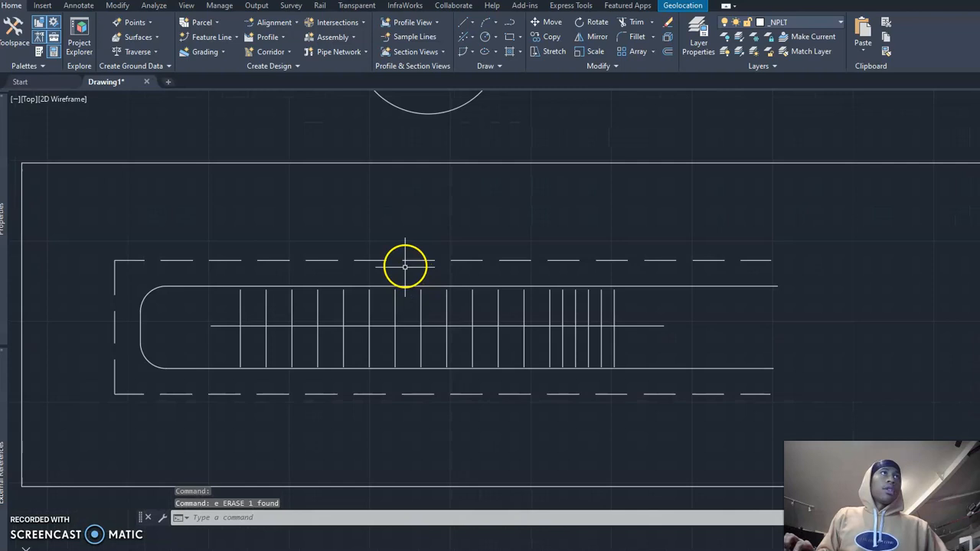
left_click(408, 260)
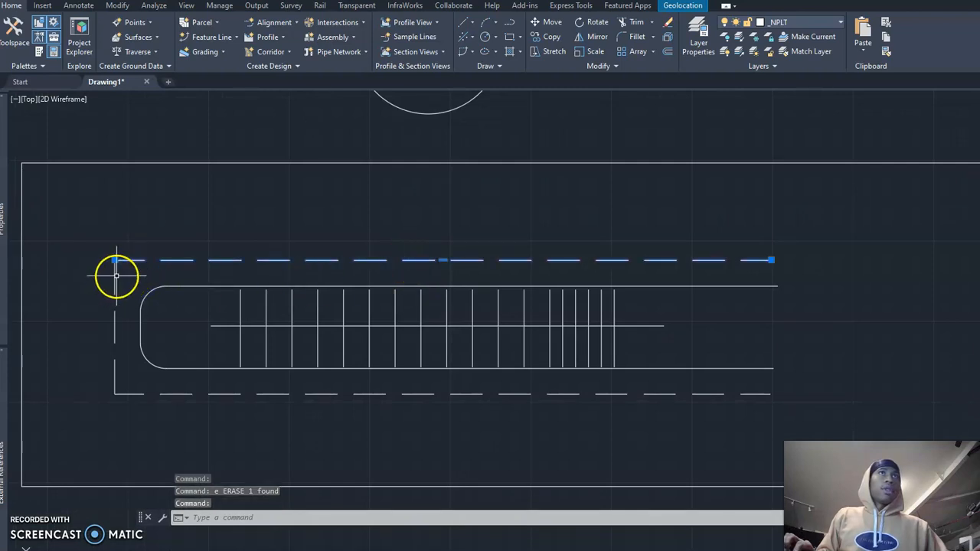
left_click(116, 275)
left_click(153, 346)
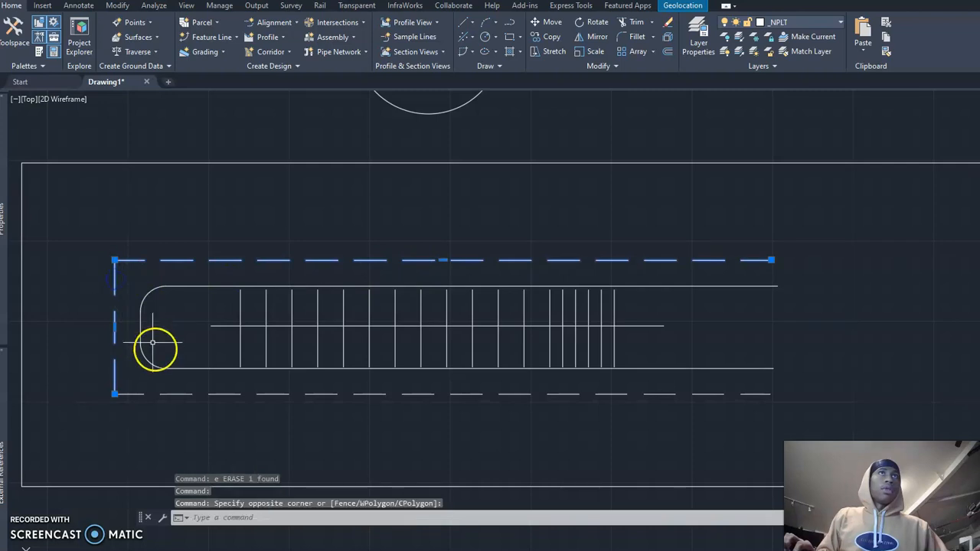
key("Escape")
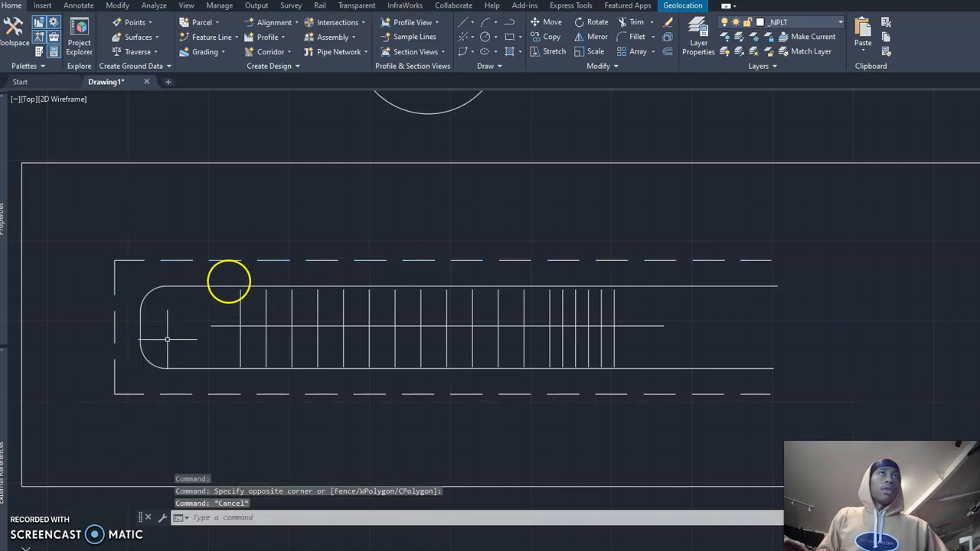
Step: Offset the solid rounded road outline outward by 100 and end the Offset command
left_click(226, 286)
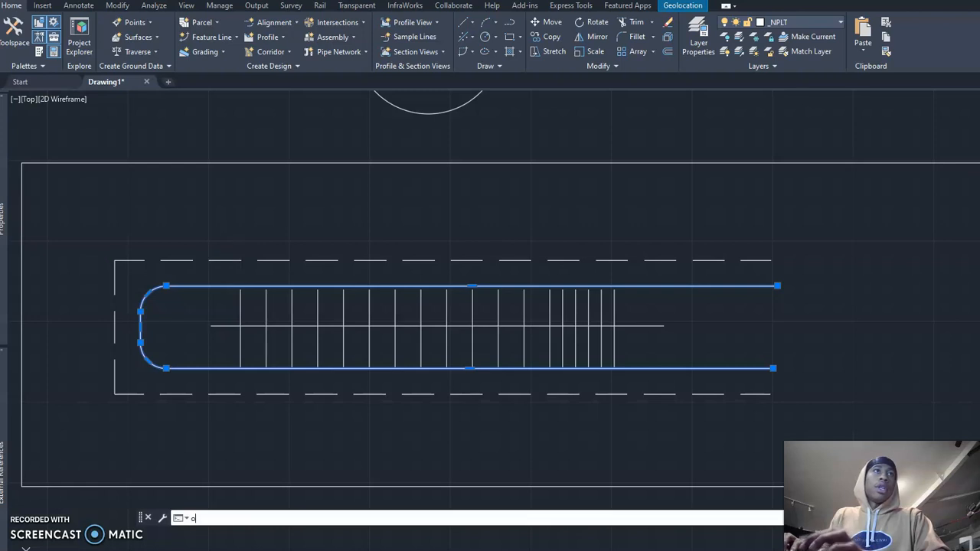
key("Return")
type("100")
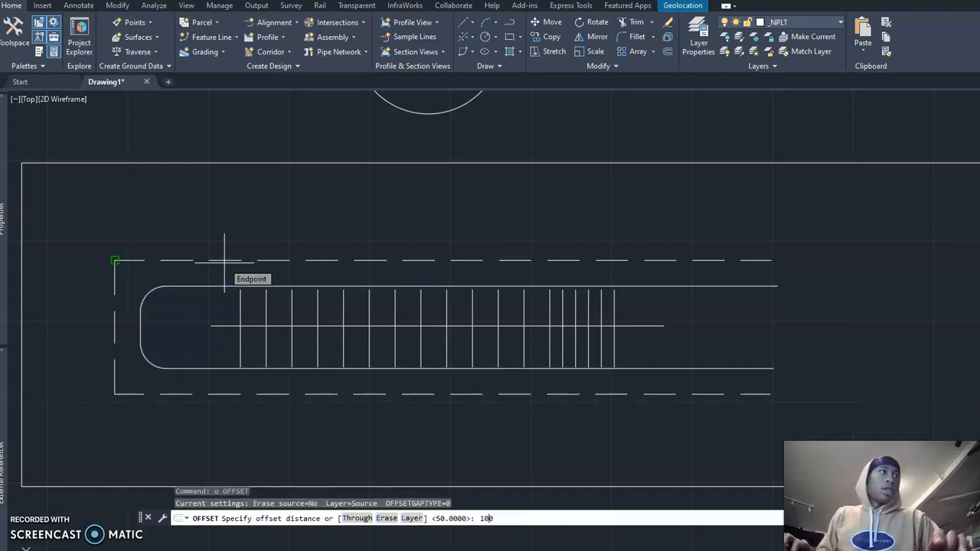
key("Return")
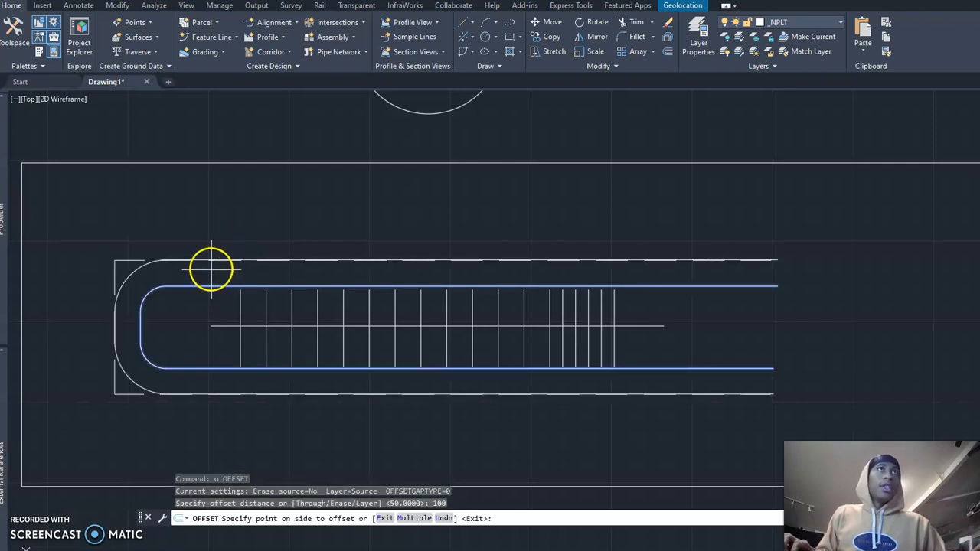
left_click(209, 265)
scroll(164, 285, "up", 2)
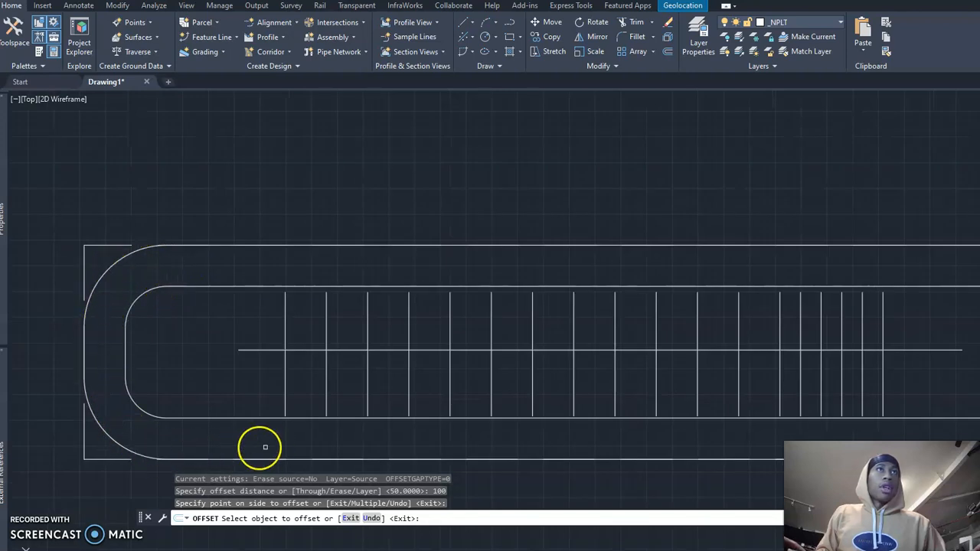
key("Escape")
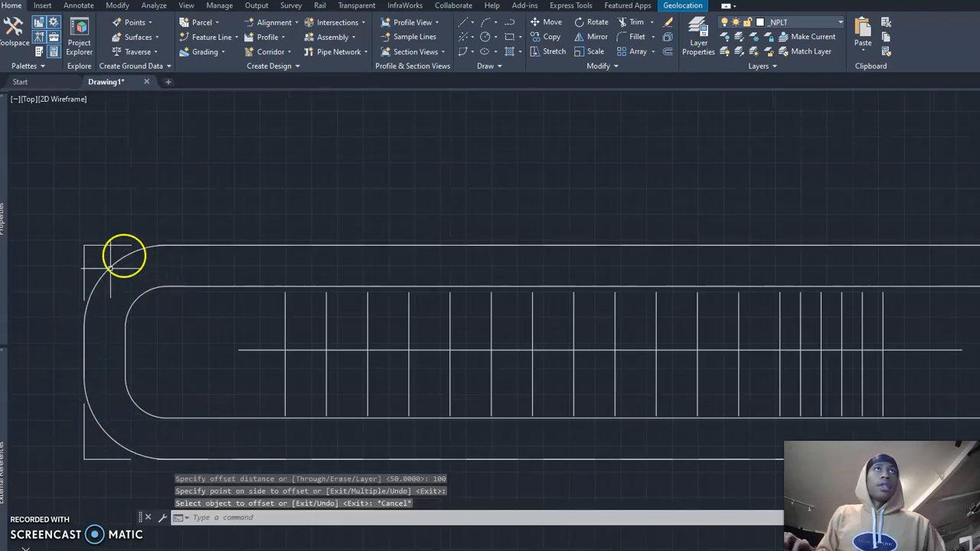
Step: Erase the upper, vertical and lower straight dashed lines that overlap the outer rounded outline
left_click(103, 245)
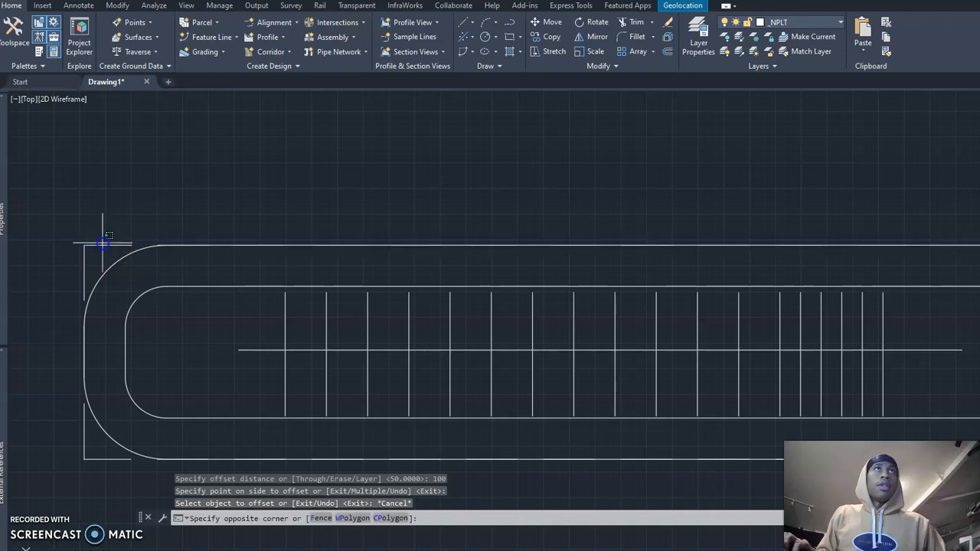
left_click(85, 253)
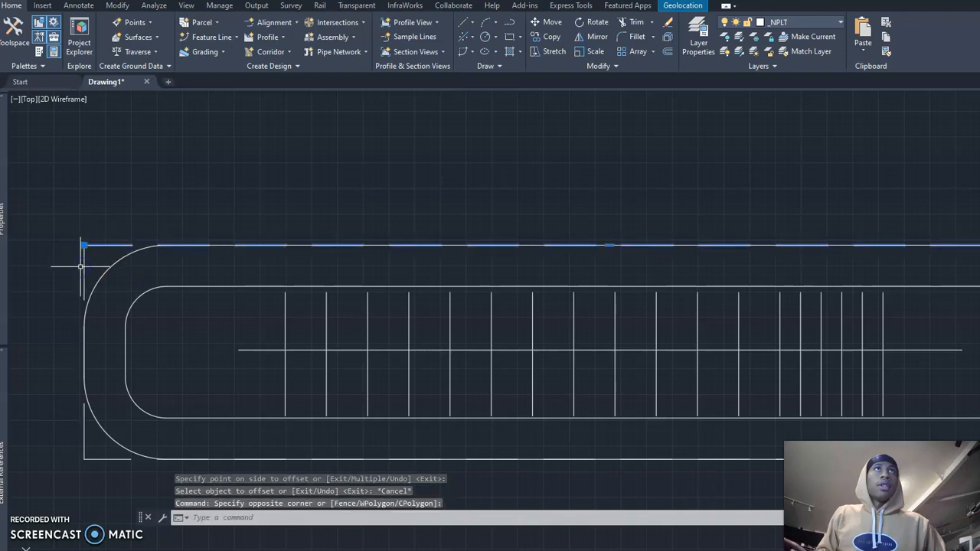
middle_click_drag(82, 263, 70, 210)
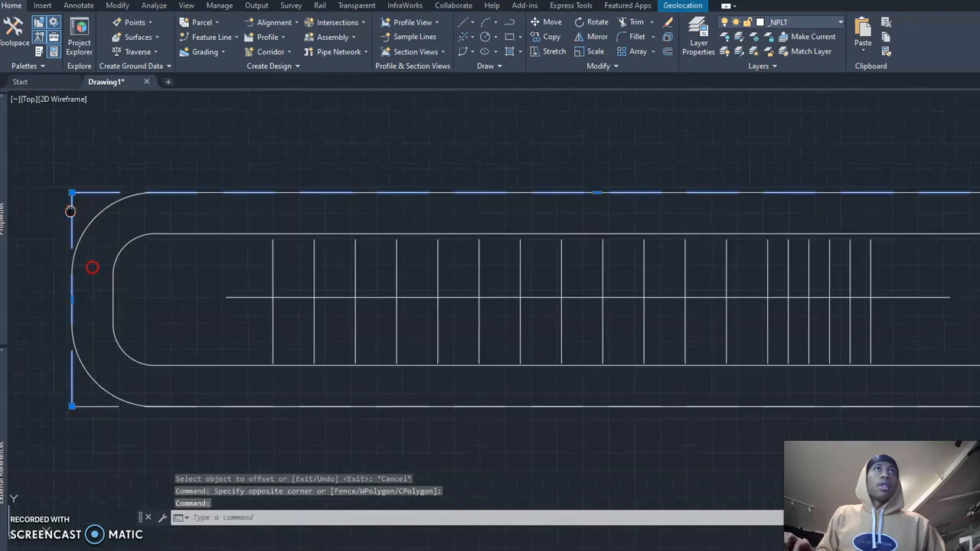
left_click(92, 406)
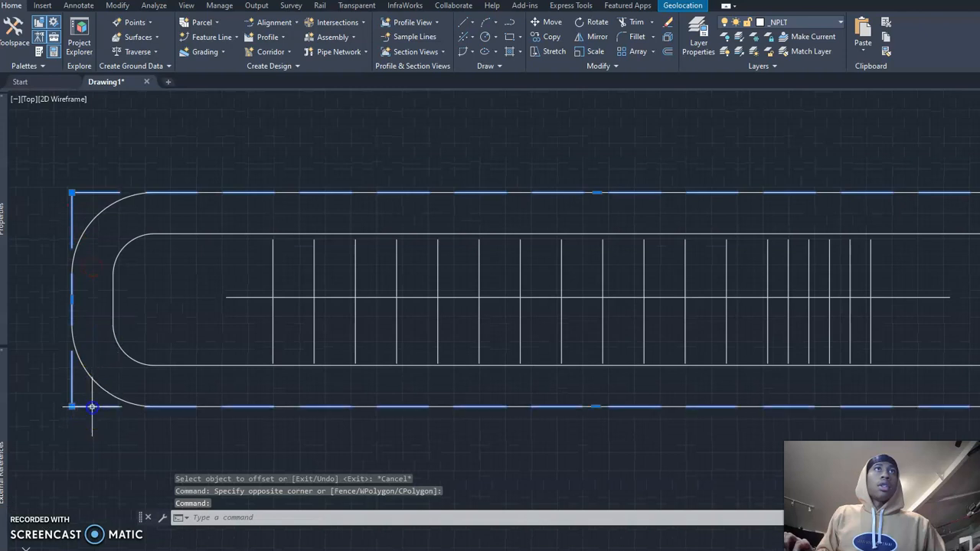
type("e")
key("Return")
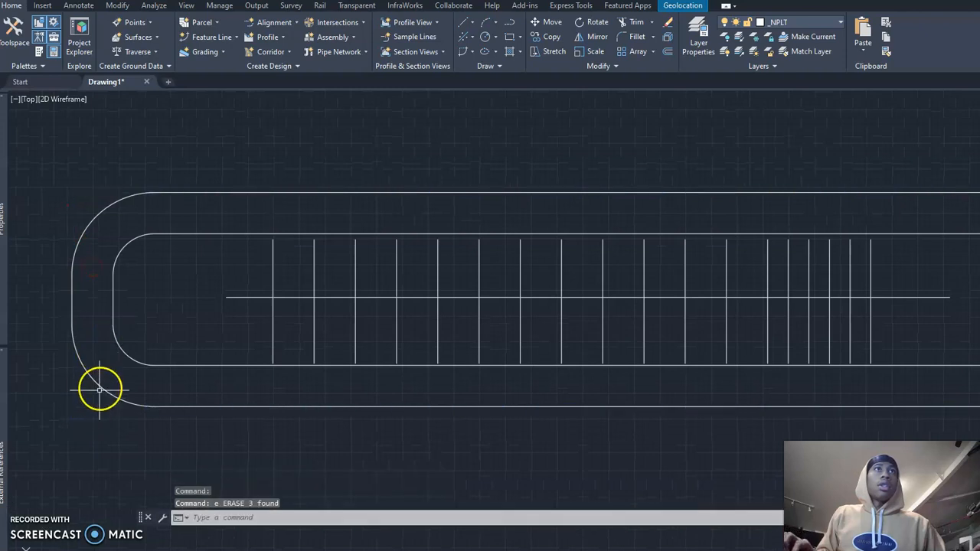
Step: Clear the selection of the outer outline and undo the erasing of the three dashed lines
left_click(101, 387)
key("Escape")
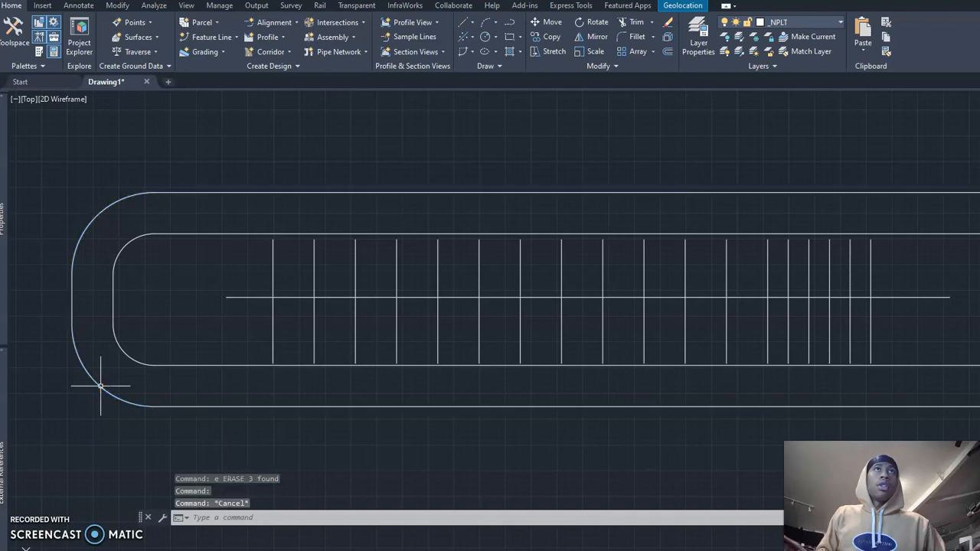
key("ctrl+z")
left_click(77, 403)
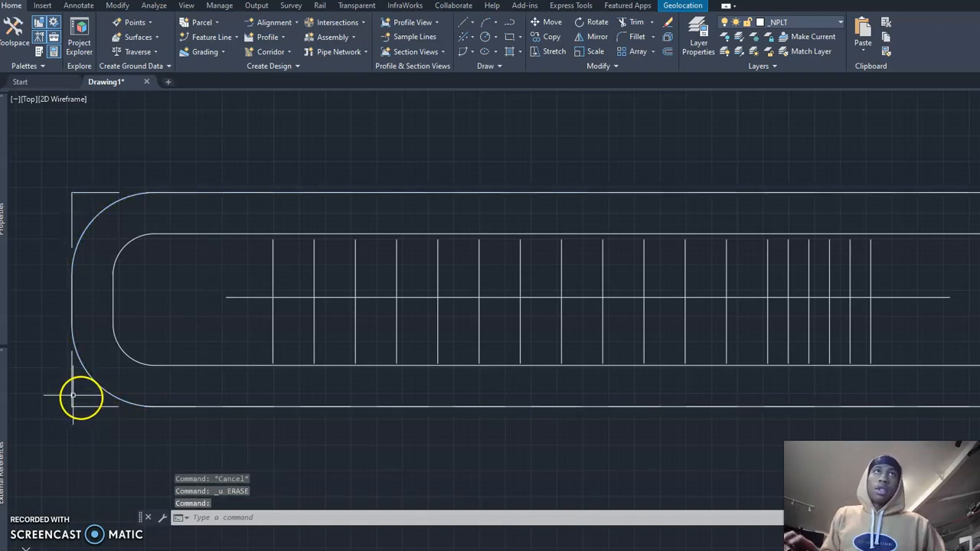
Step: Match the properties of the vertical dashed line onto the outer rounded outline to give it the dashed linetype
type("ma")
key("Return")
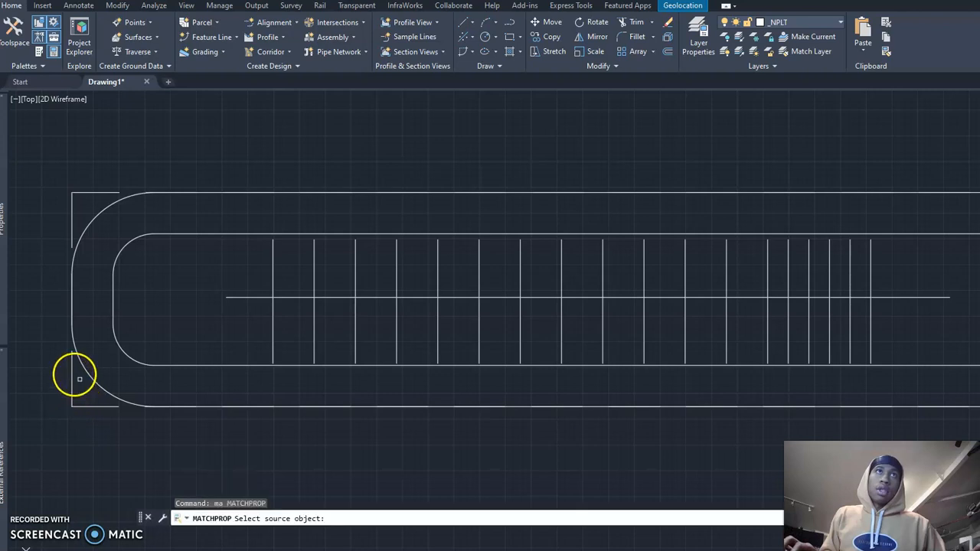
left_click(71, 369)
left_click(69, 372)
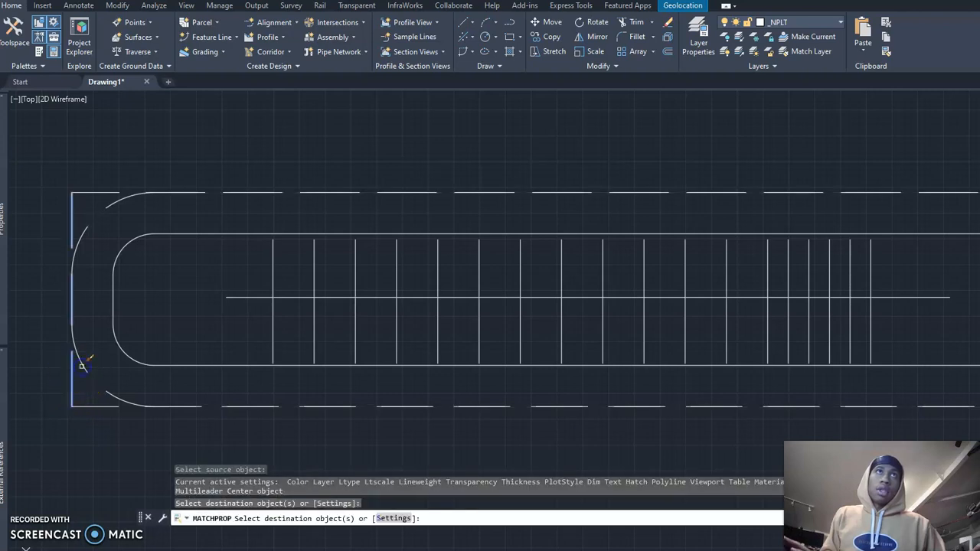
key("Escape")
Step: Erase the vertical, lower and upper straight dashed lines, keeping only the rounded dashed outline
left_click(71, 372)
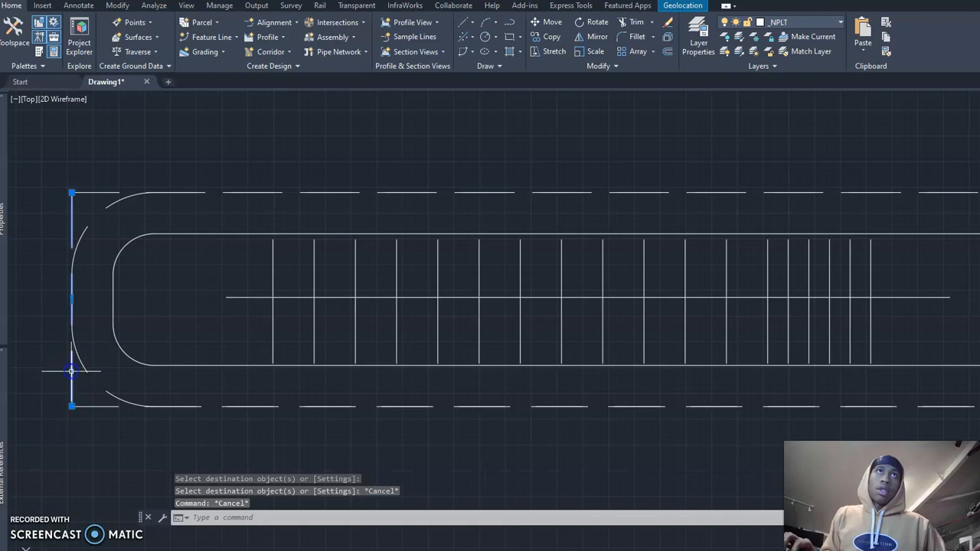
middle_click_drag(72, 373, 52, 376)
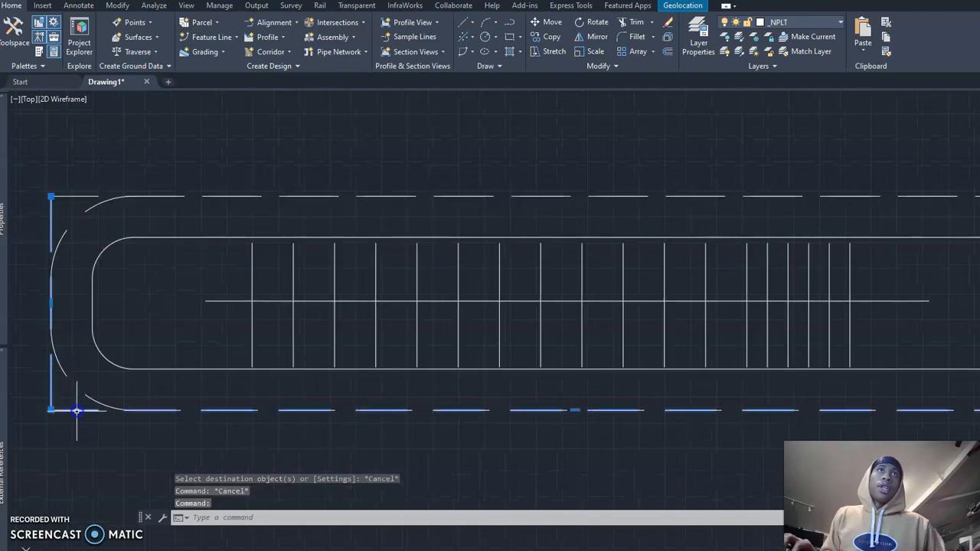
type("e")
key("Return")
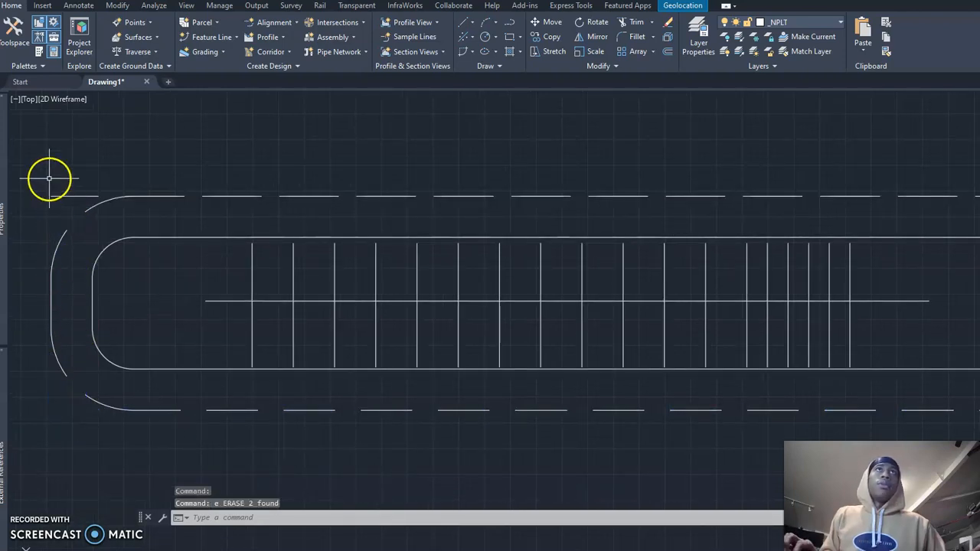
type("e")
key("Return")
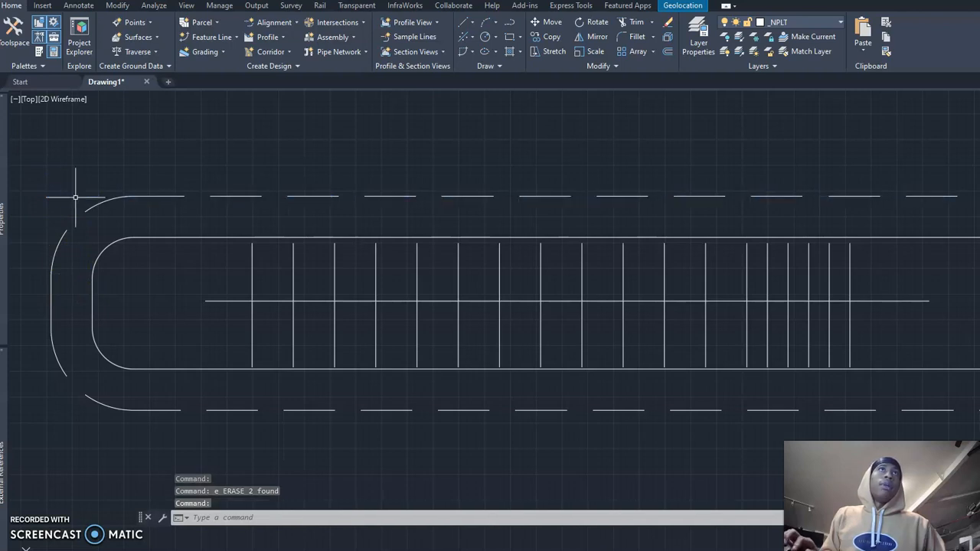
Step: Examine the solid inner rounded outline against the dashed outline running around it
scroll(135, 216, "down", 2)
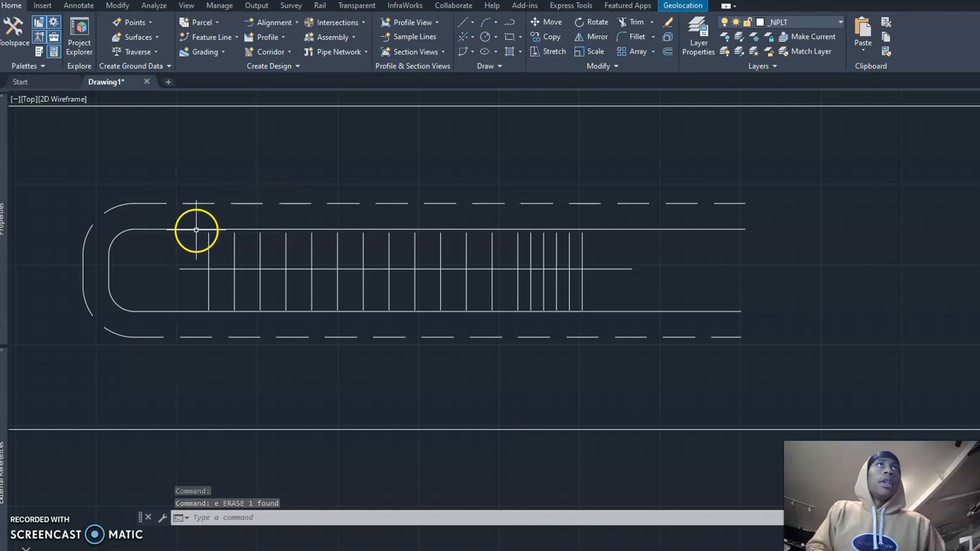
left_click(196, 229)
scroll(187, 220, "up", 2)
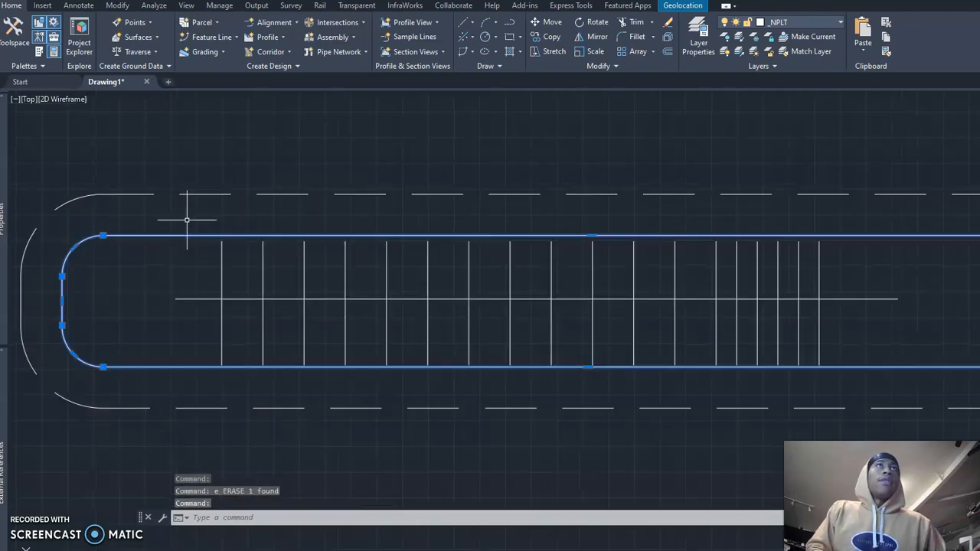
scroll(200, 191, "down", 2)
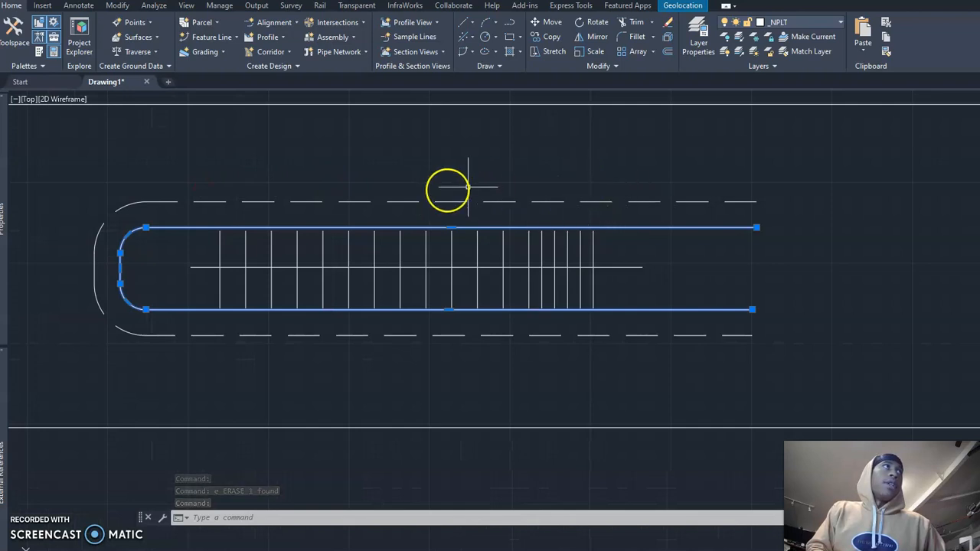
scroll(437, 188, "up", 2)
scroll(433, 190, "down", 2)
middle_click_drag(433, 190, 477, 201)
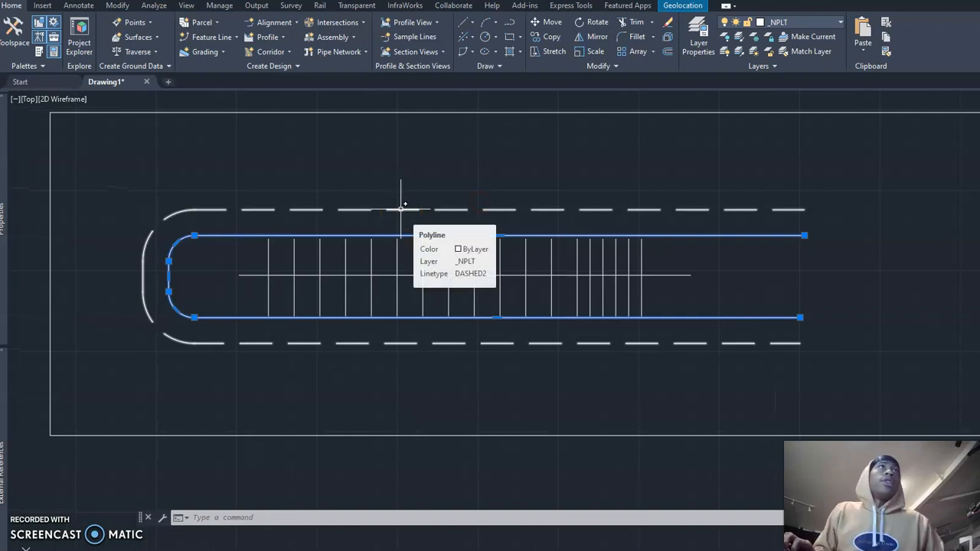
left_click(389, 222)
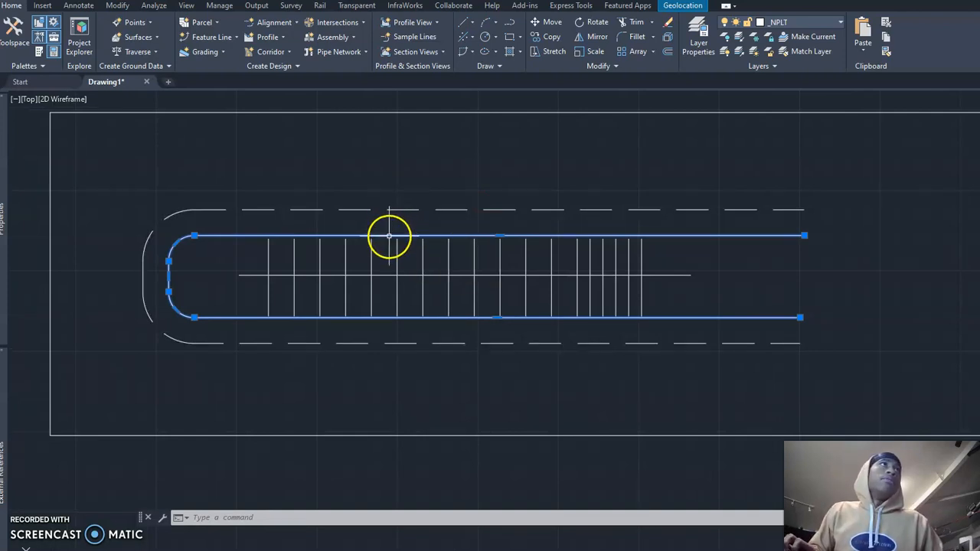
scroll(390, 206, "up", 2)
scroll(390, 211, "down", 2)
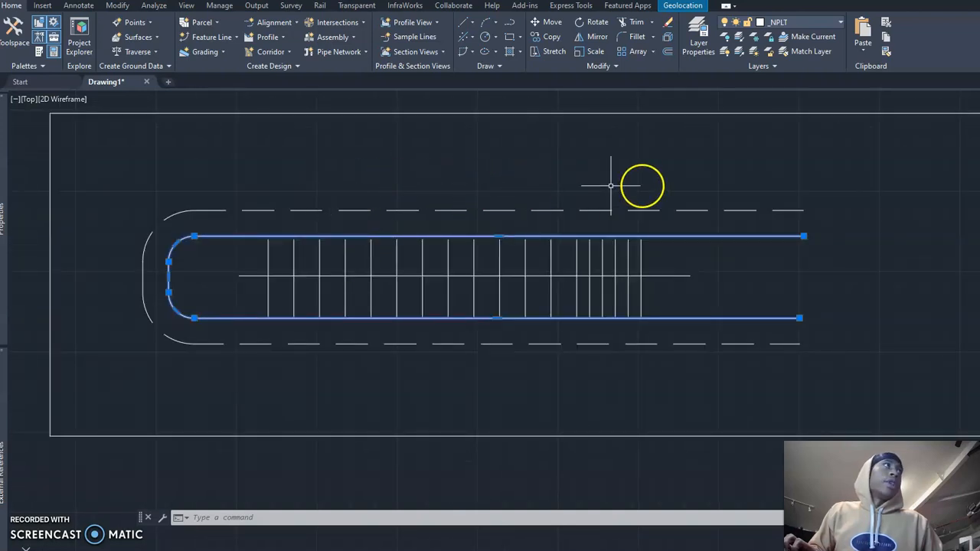
Step: Offset the solid inner rounded outline outward by 200 to form the outer edge of the road
key("Escape")
type("o")
key("Return")
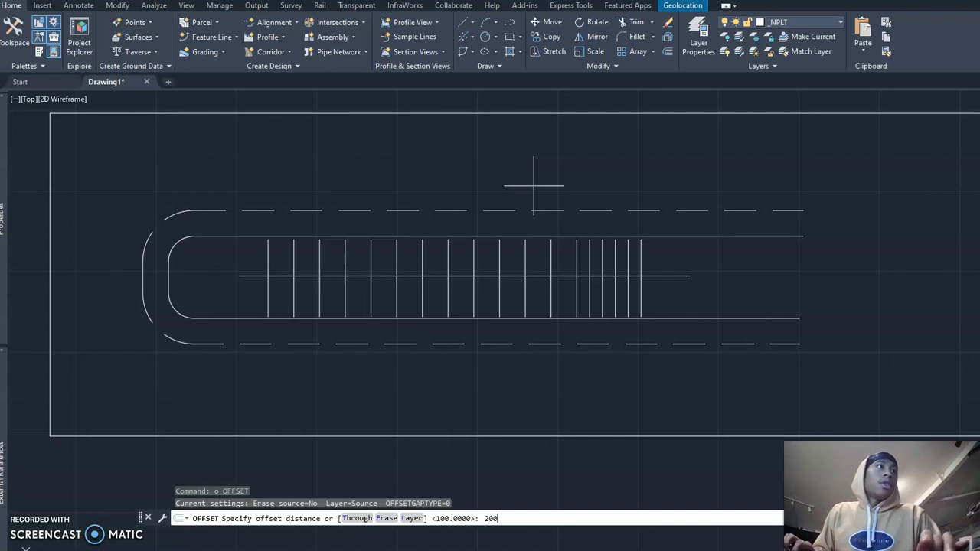
key("Return")
left_click(498, 223)
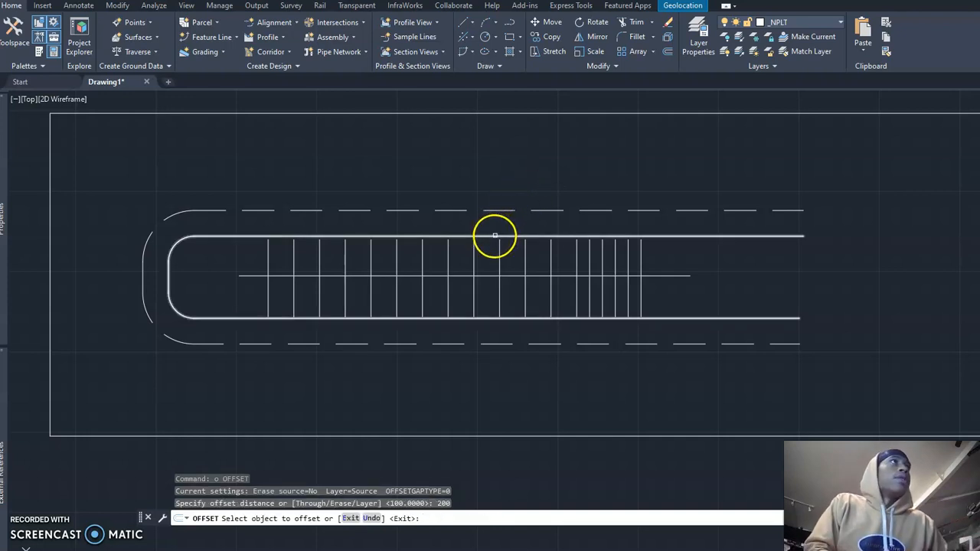
left_click(494, 236)
left_click(491, 177)
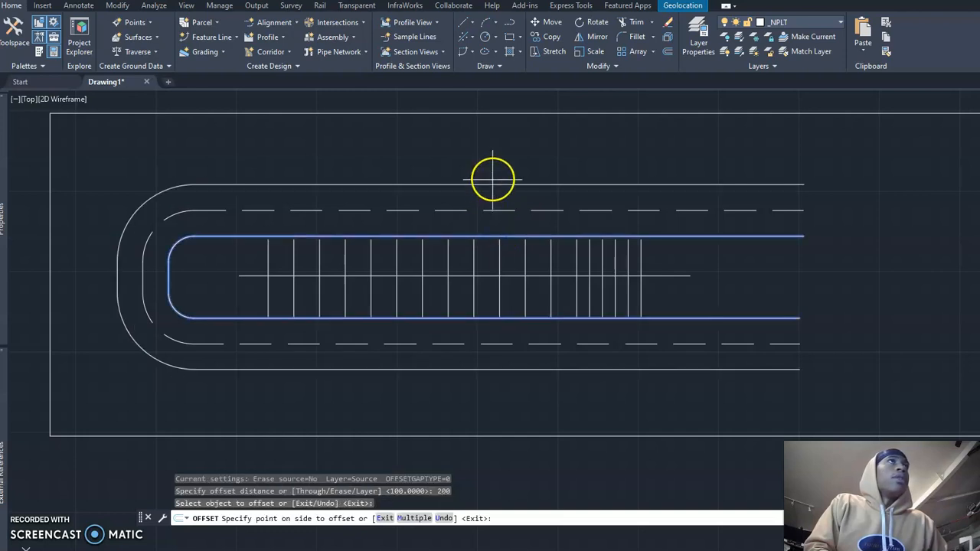
left_click(278, 293)
left_click(276, 260)
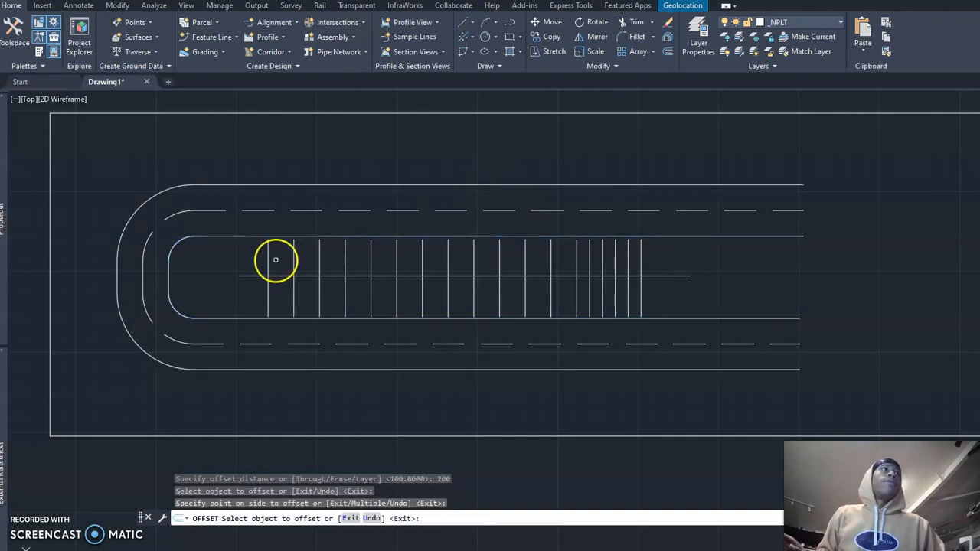
key("Escape")
Step: Examine the rounded road with its dashed centerline and the circle ending the straight road above it
scroll(268, 230, "up", 2)
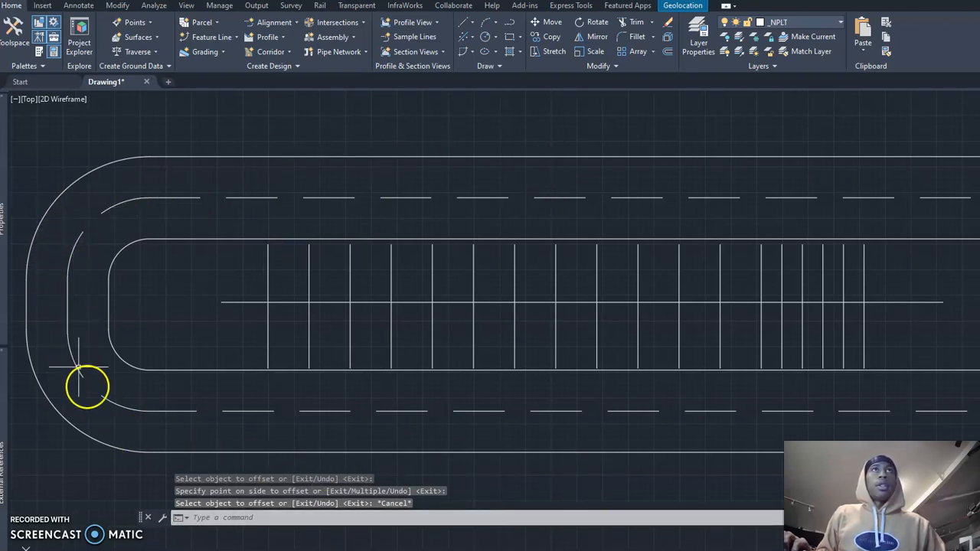
scroll(146, 383, "down", 2)
middle_click_drag(263, 317, 322, 302)
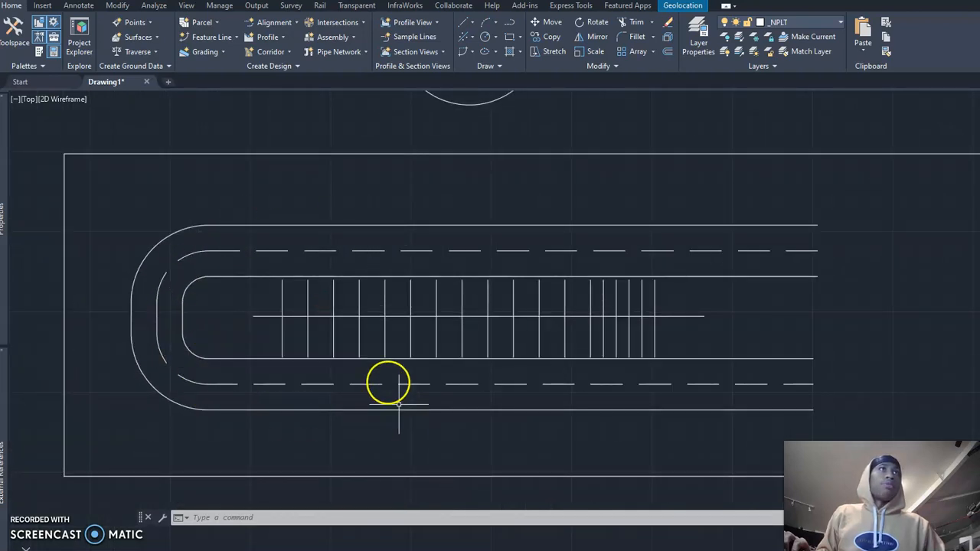
scroll(367, 368, "up", 2)
middle_click_drag(351, 372, 416, 383)
scroll(415, 382, "down", 2)
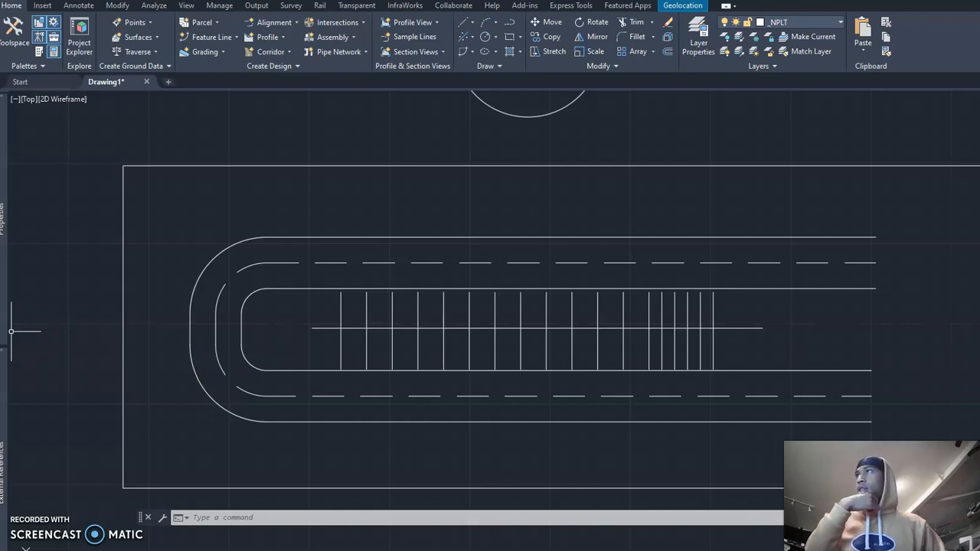
scroll(308, 398, "down", 3)
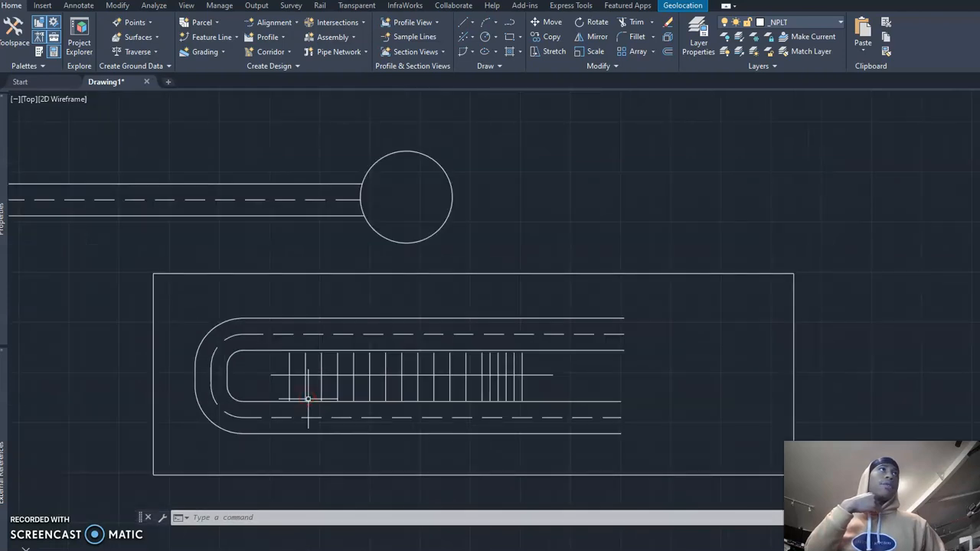
middle_click_drag(409, 264, 438, 316)
middle_click_drag(427, 229, 260, 241)
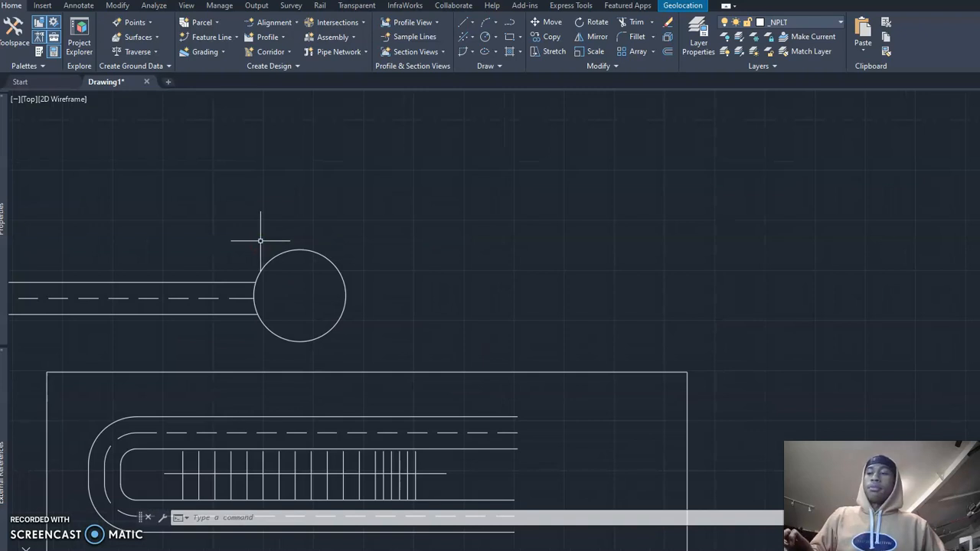
mouse_move(311, 267)
middle_mouse_down()
mouse_move(307, 225)
mouse_move(362, 217)
mouse_move(348, 229)
middle_mouse_up()
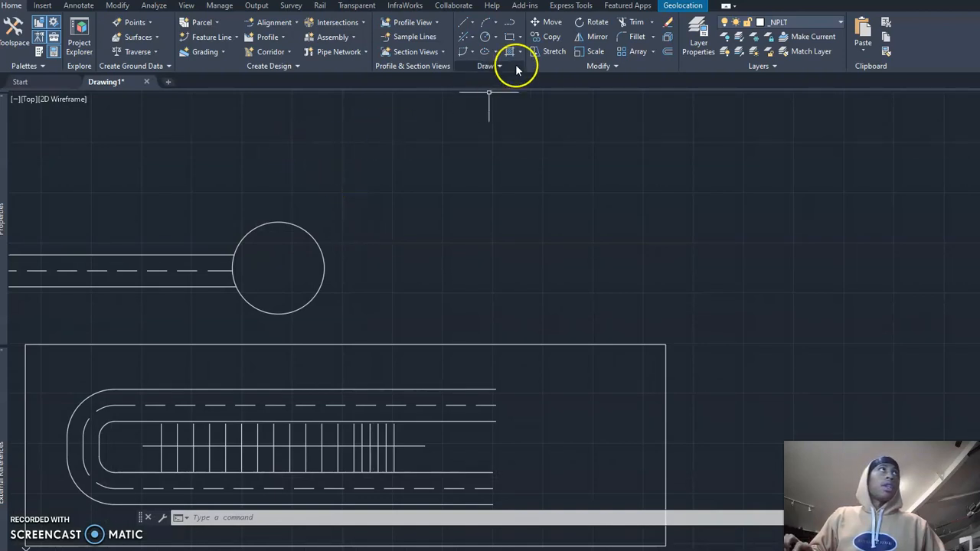
left_click(496, 40)
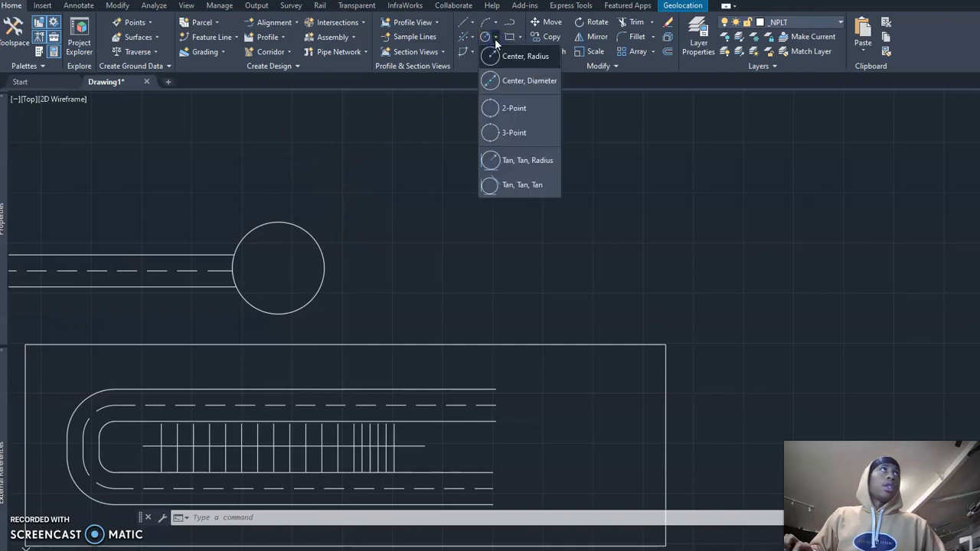
left_click(496, 39)
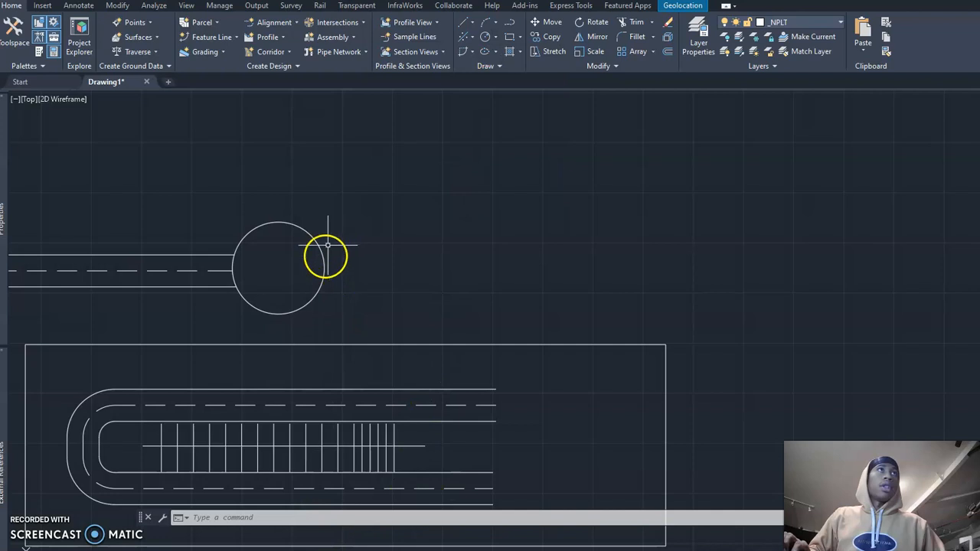
key("Escape")
key("Escape")
Step: Offset the circle at the end of the straight road outward by 100
middle_click_drag(325, 259, 470, 247)
scroll(470, 248, "up", 2)
left_click(469, 261)
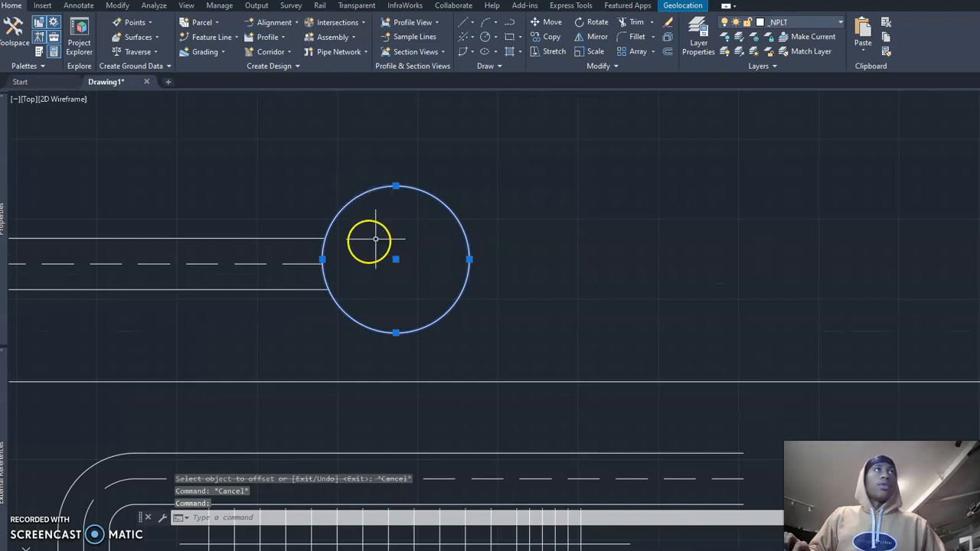
key("Escape")
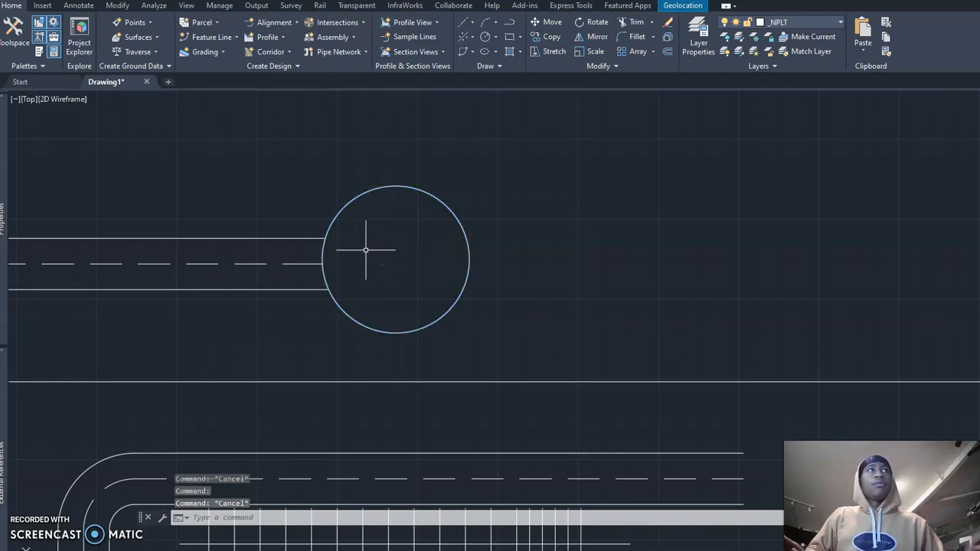
type("O")
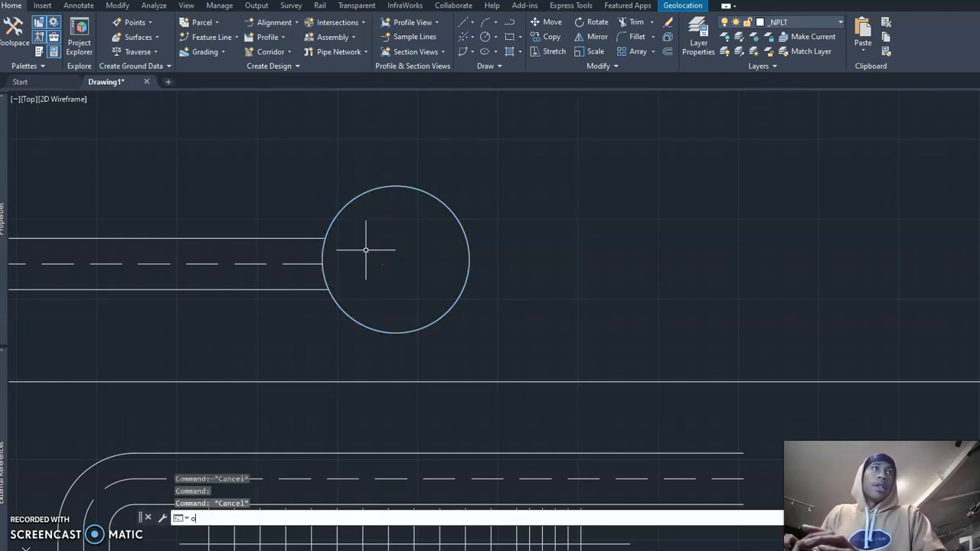
key("Return")
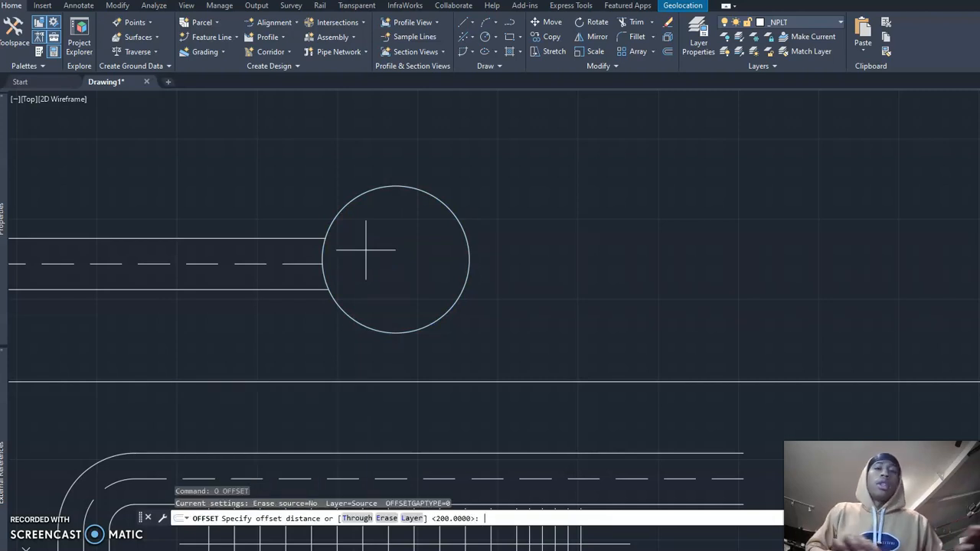
type("10")
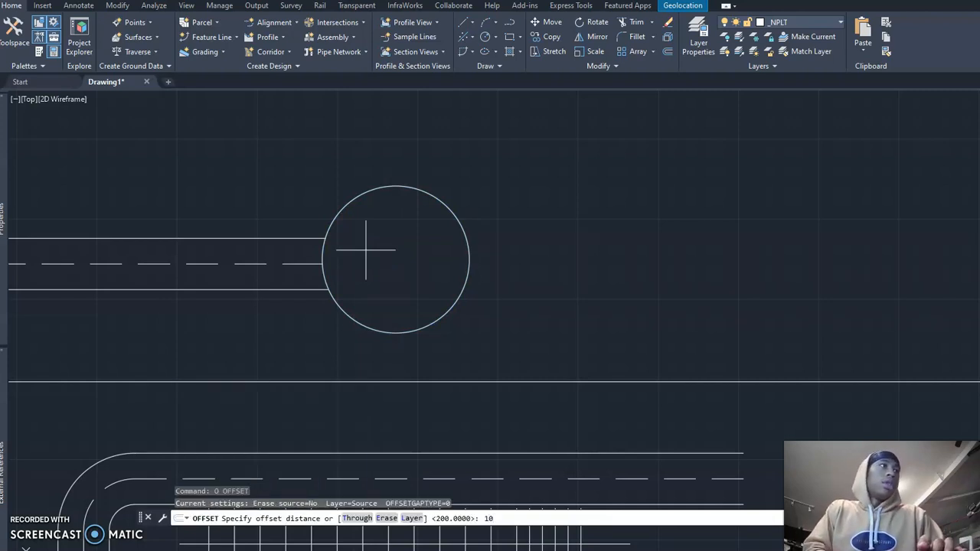
type("0")
key("Return")
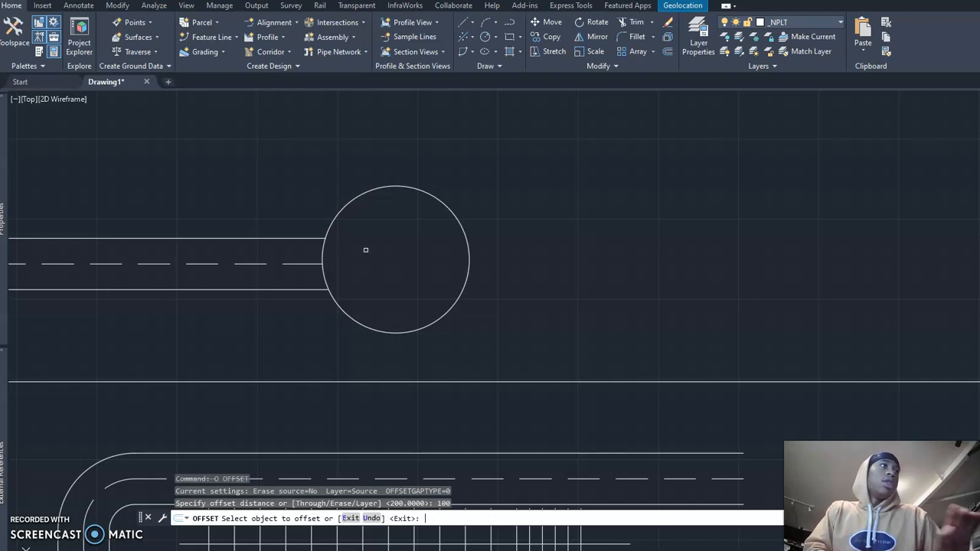
left_click(470, 251)
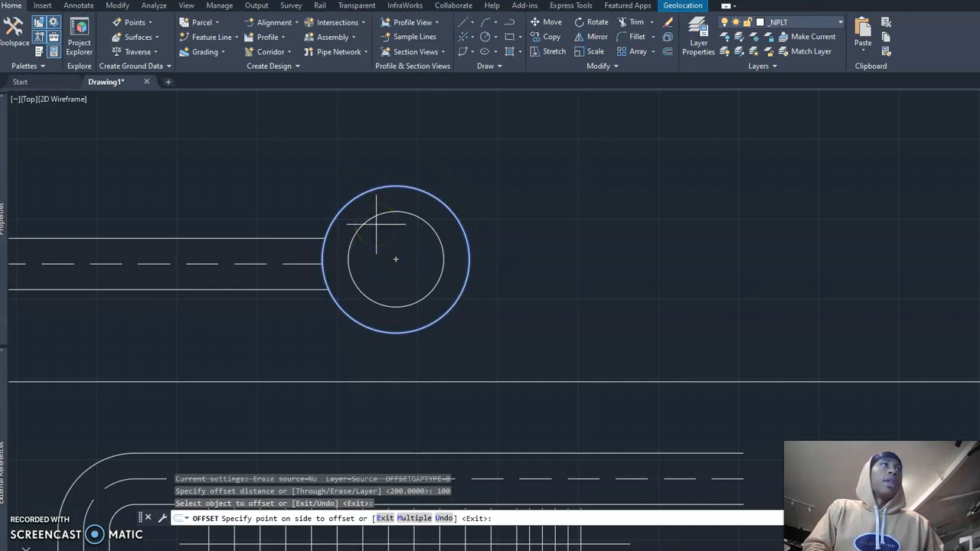
left_click(521, 217)
Step: Offset each newest outer circle outward by 100, adding three more concentric circles around the road's end
left_click(493, 216)
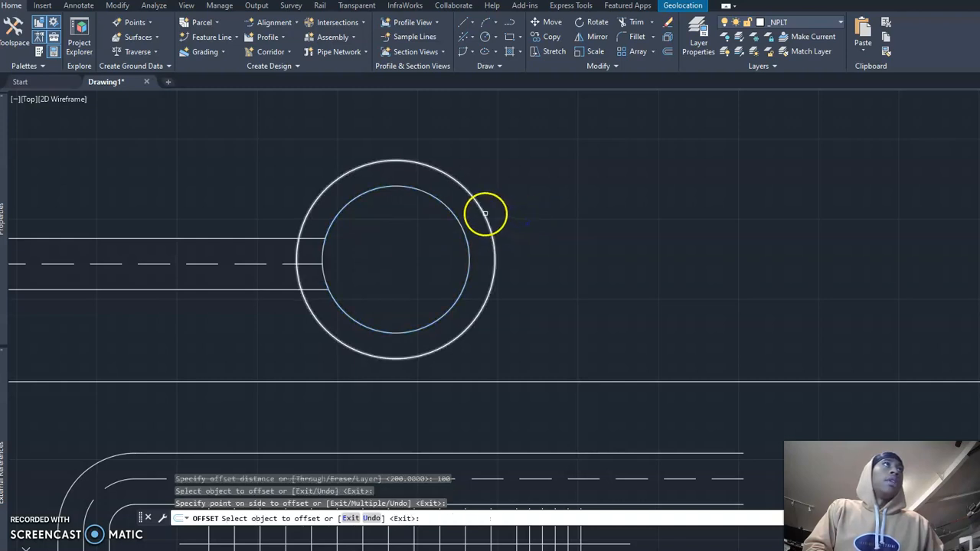
left_click(558, 212)
left_click(504, 204)
left_click(593, 222)
left_click(539, 213)
left_click(597, 212)
scroll(459, 215, "down", 2)
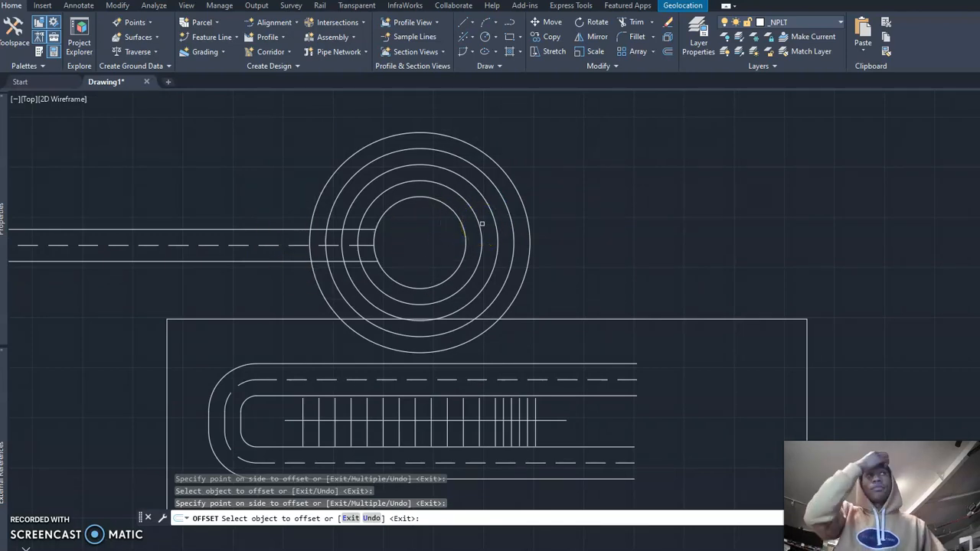
key("Escape")
key("Escape")
scroll(433, 210, "up", 2)
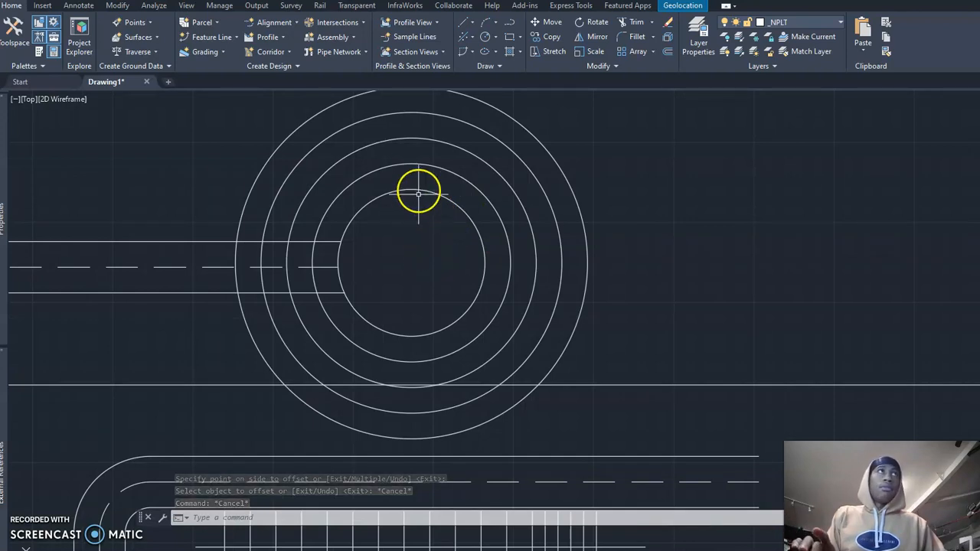
type("pl")
key("Return")
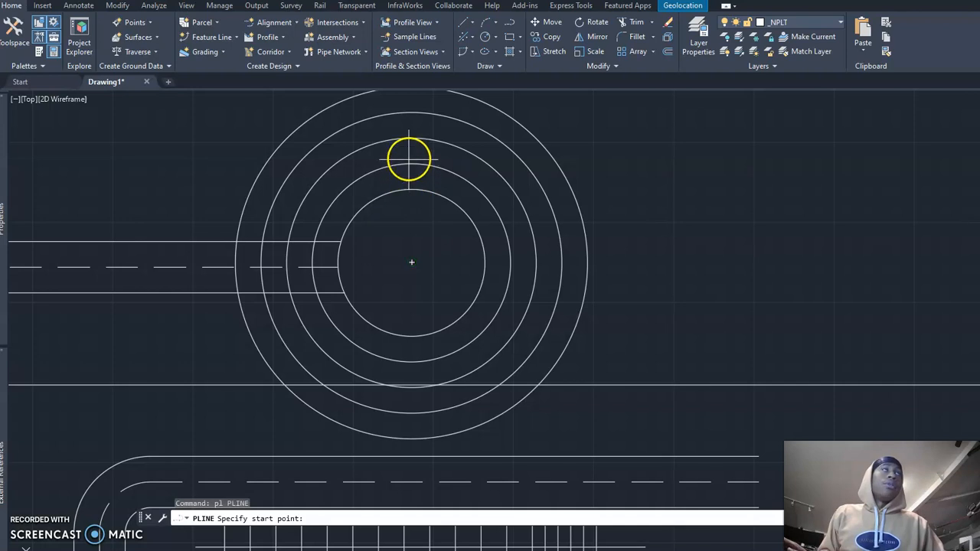
key("Escape")
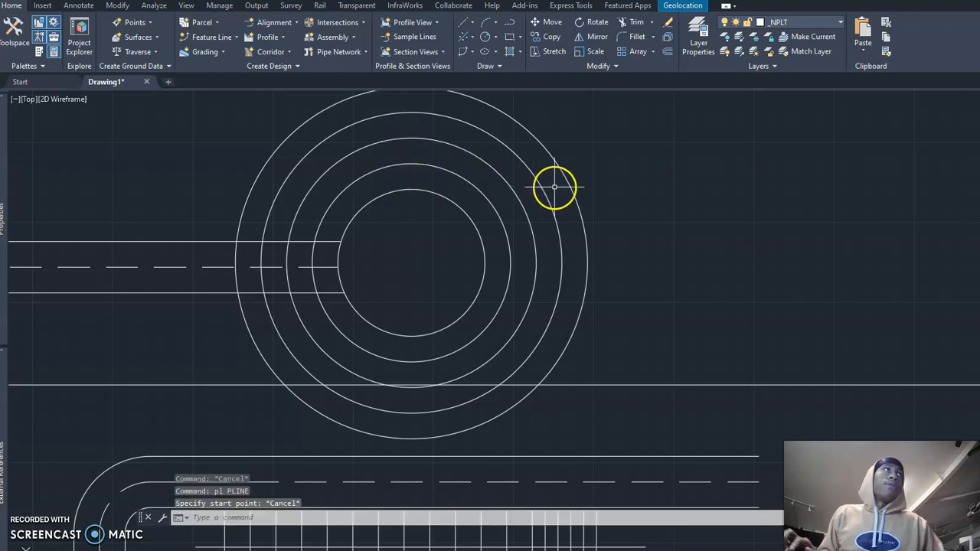
Step: Erase the four outer concentric circles, keeping only the original circle at the end of the straight road
left_click(579, 183)
left_click(492, 222)
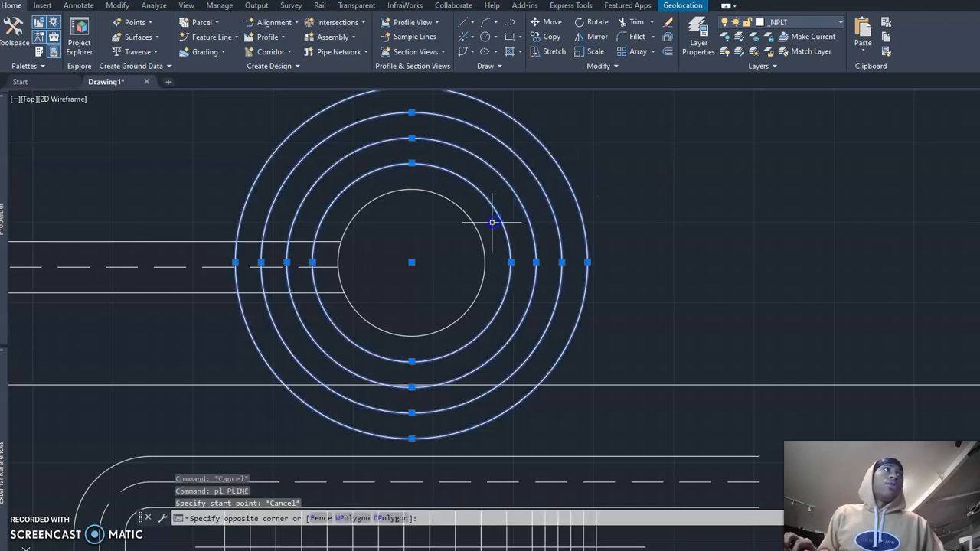
type("e")
key("Return")
scroll(490, 196, "down", 3)
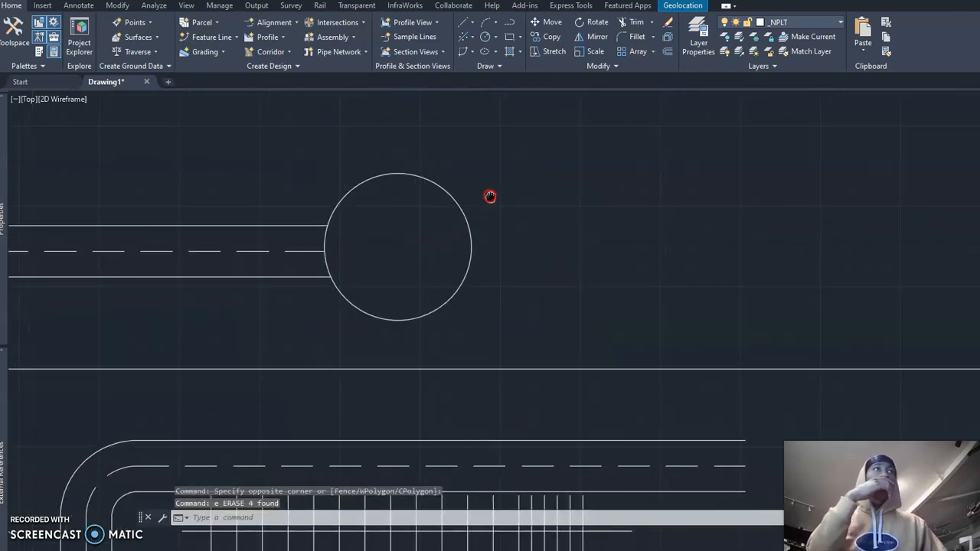
middle_click_drag(488, 198, 468, 210)
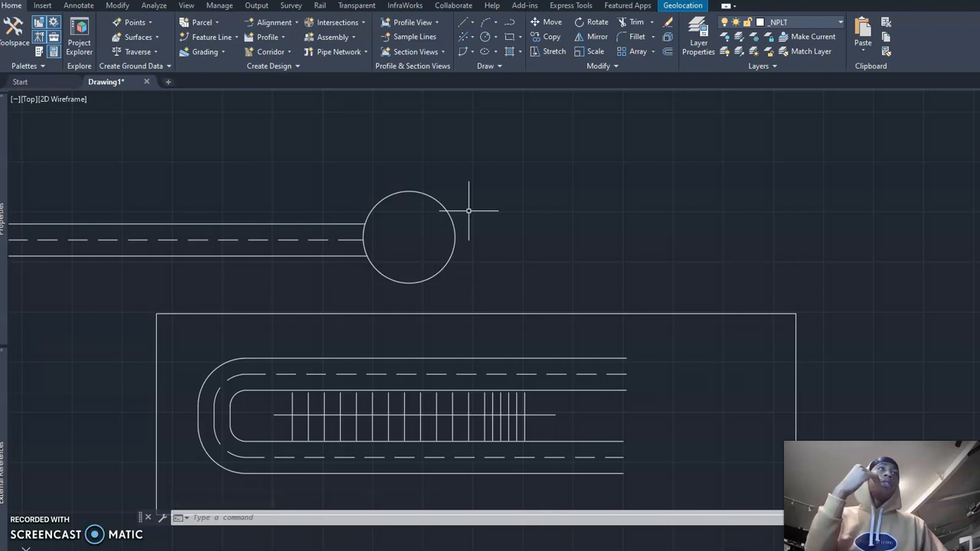
middle_click_drag(470, 210, 420, 251)
scroll(453, 221, "down", 2)
left_click(517, 185)
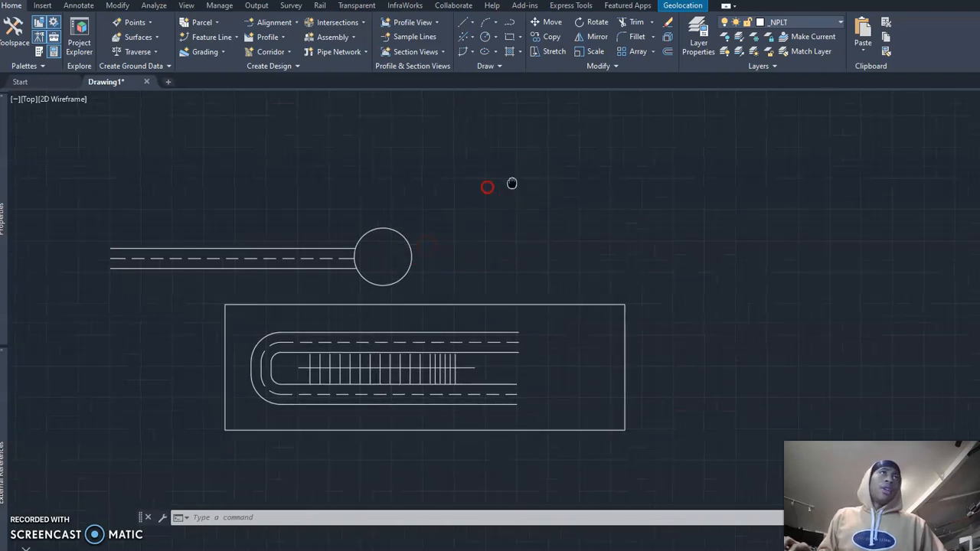
middle_click_drag(512, 184, 480, 189)
scroll(464, 216, "up", 2)
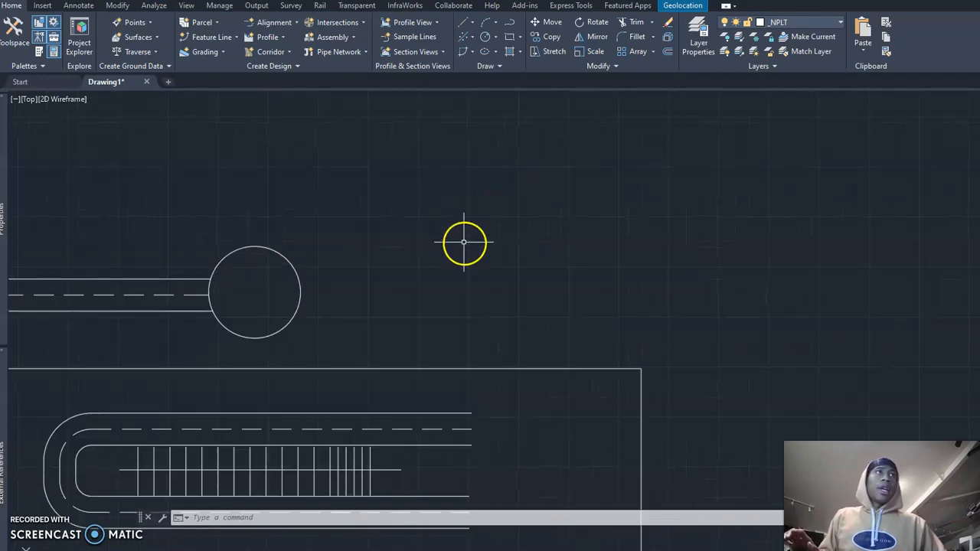
Step: Draw a large lot rectangle in the empty area beyond the circle that ends the straight road
middle_click_drag(464, 243, 453, 255)
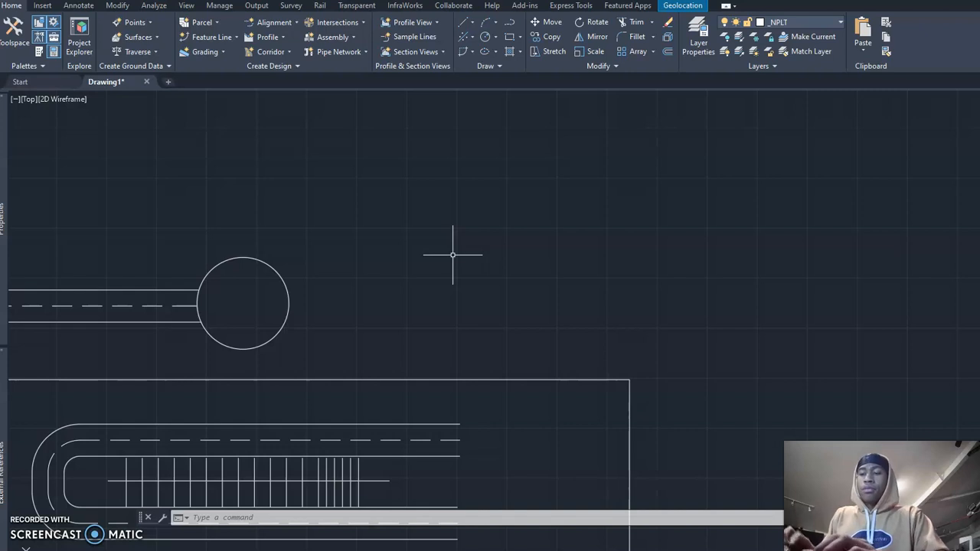
type("r")
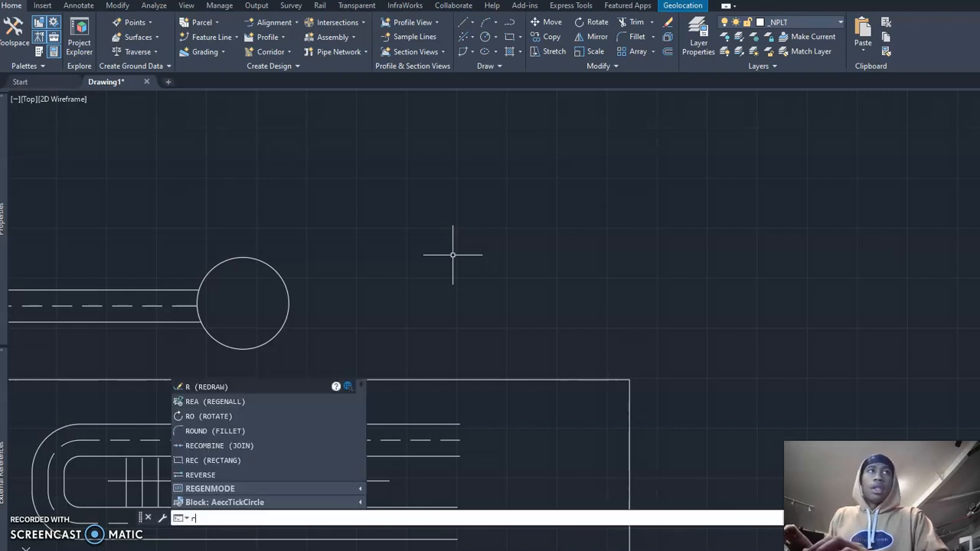
type("e")
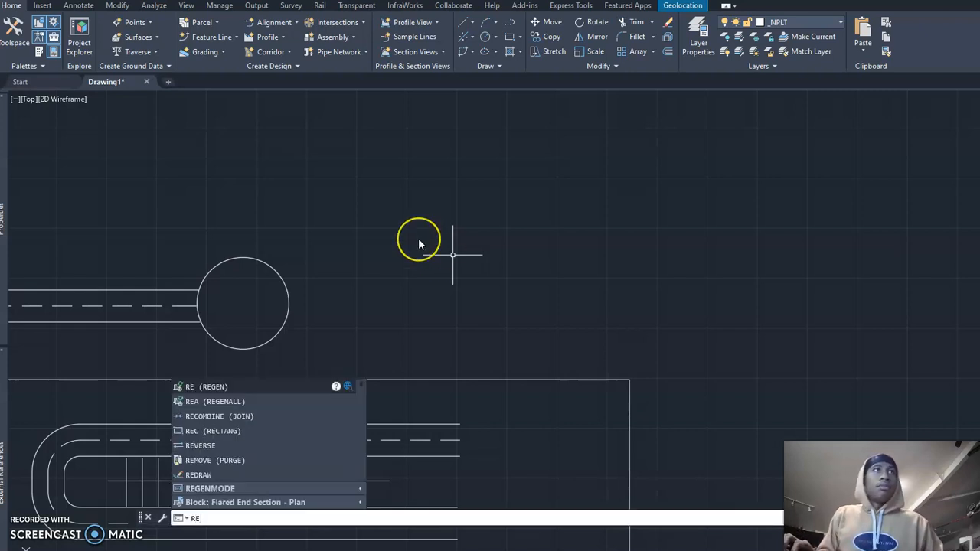
type("c")
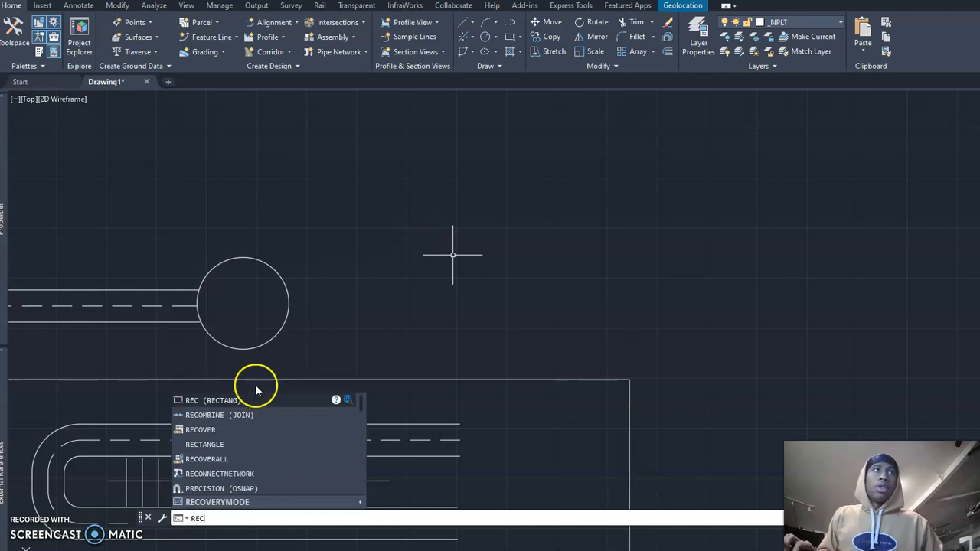
left_click(230, 400)
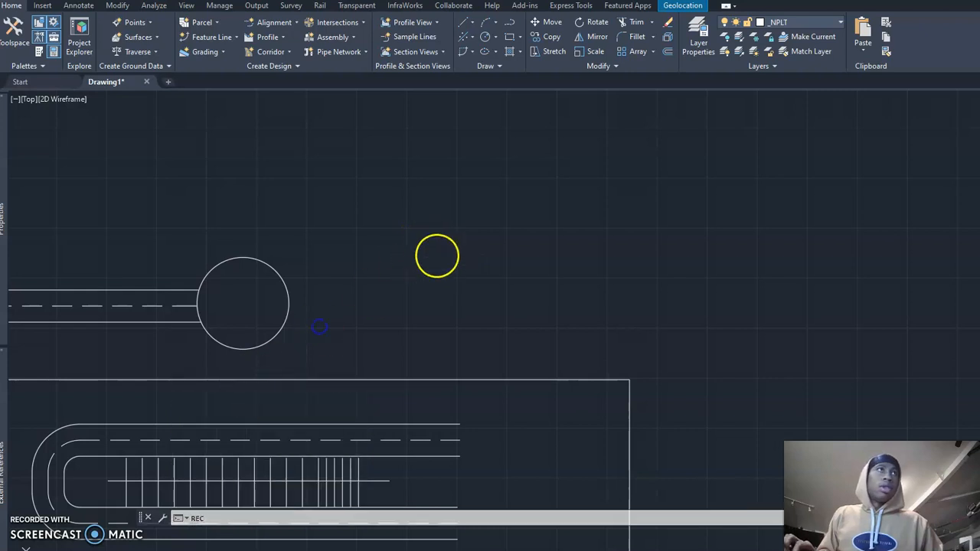
left_click(436, 225)
left_click(672, 344)
middle_click_drag(630, 324, 494, 350)
scroll(493, 349, "up", 2)
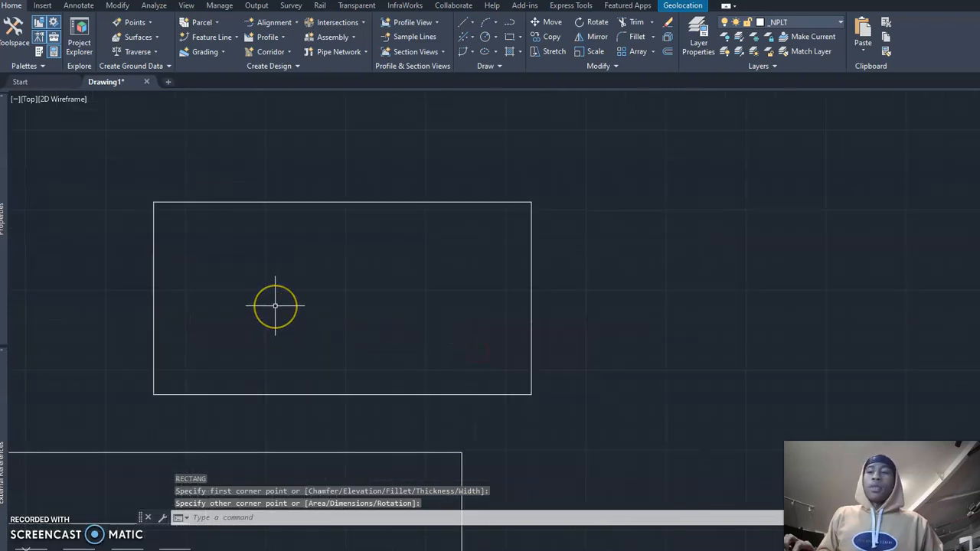
Step: Draw a smaller house rectangle inside the large rectangle, slightly off its centre
key("Return")
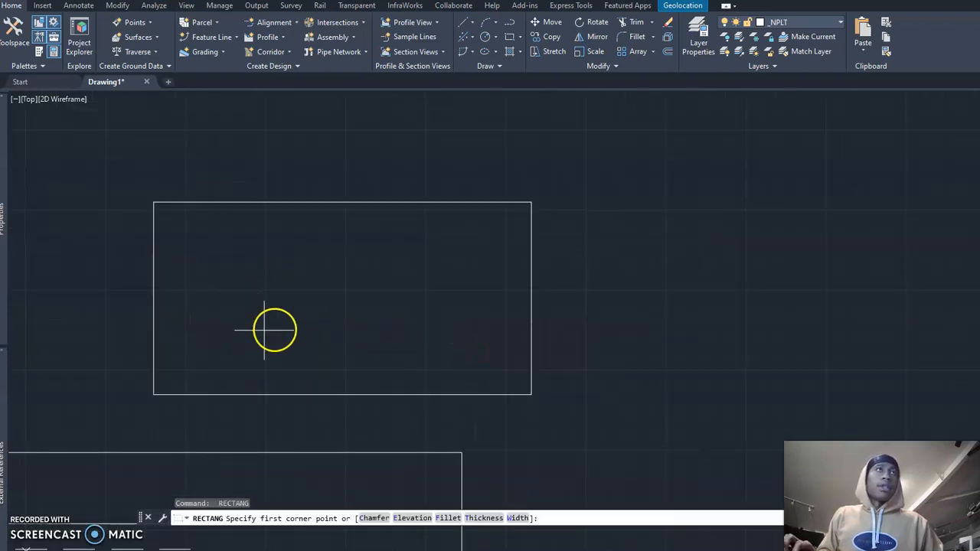
middle_click_drag(344, 288, 352, 310)
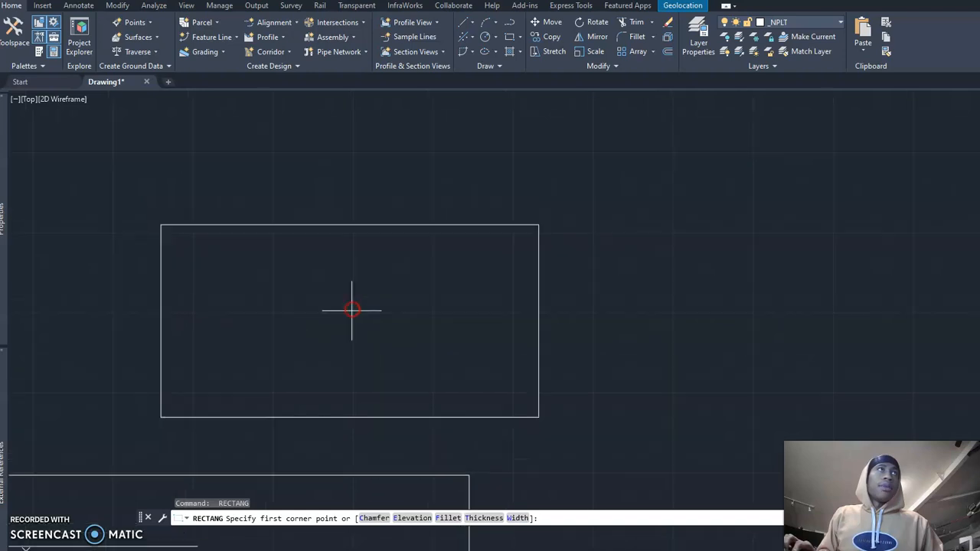
left_click(284, 297)
left_click(384, 361)
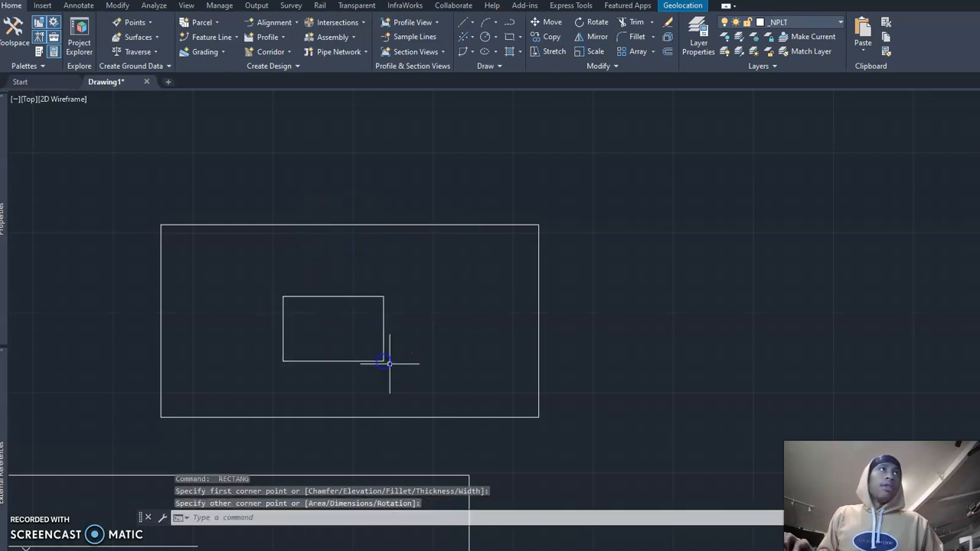
key("Escape")
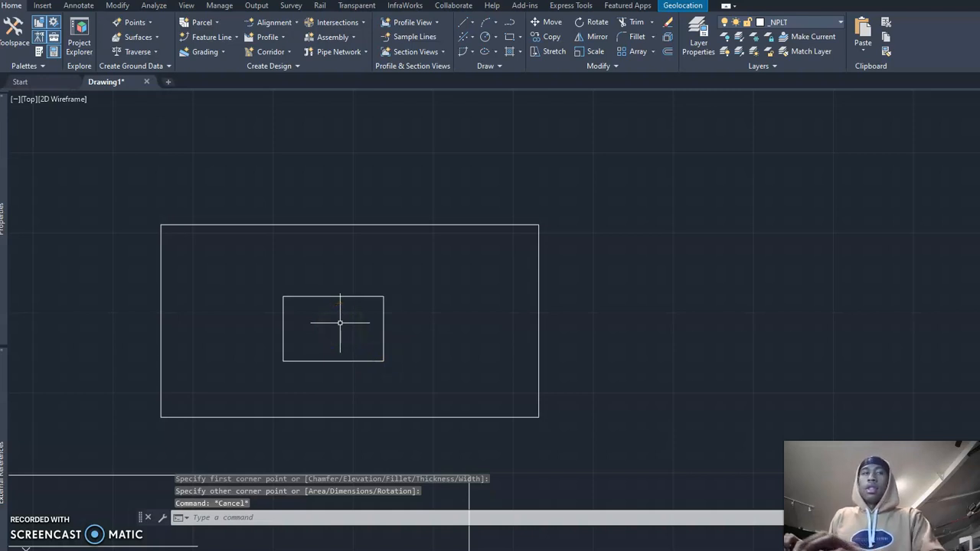
Step: With Ortho off, draw a gable roof polyline from one upper corner of the house rectangle over a peak to the other upper corner
type("pl")
key("Return")
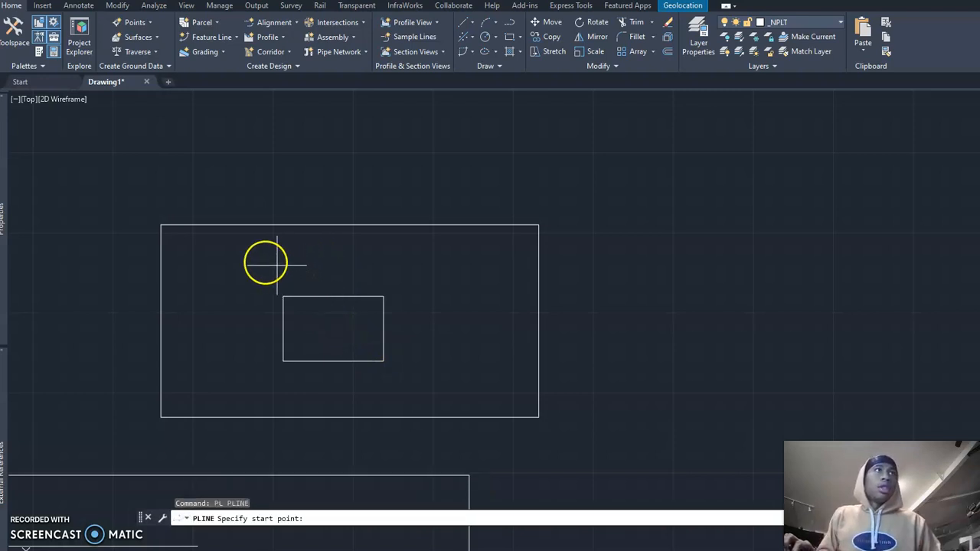
left_click(283, 296)
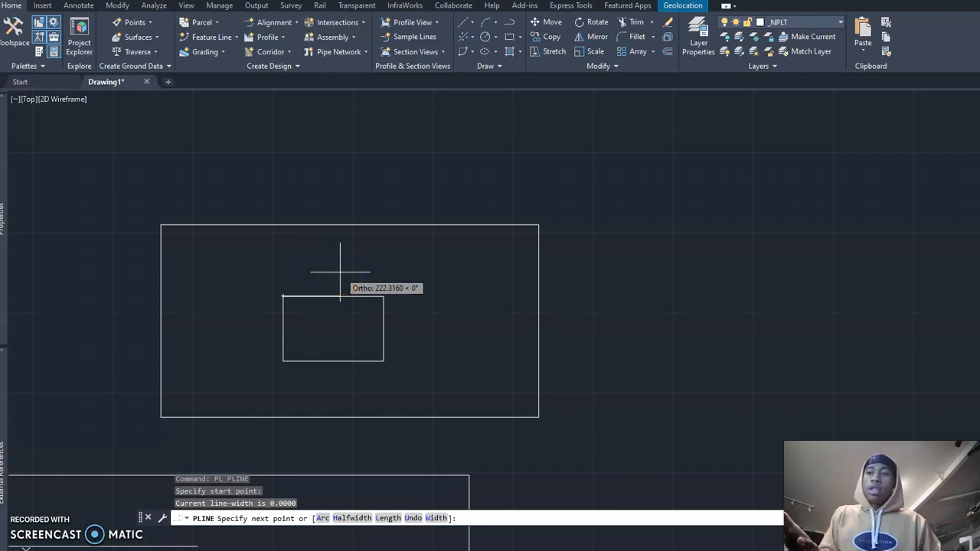
key("F3")
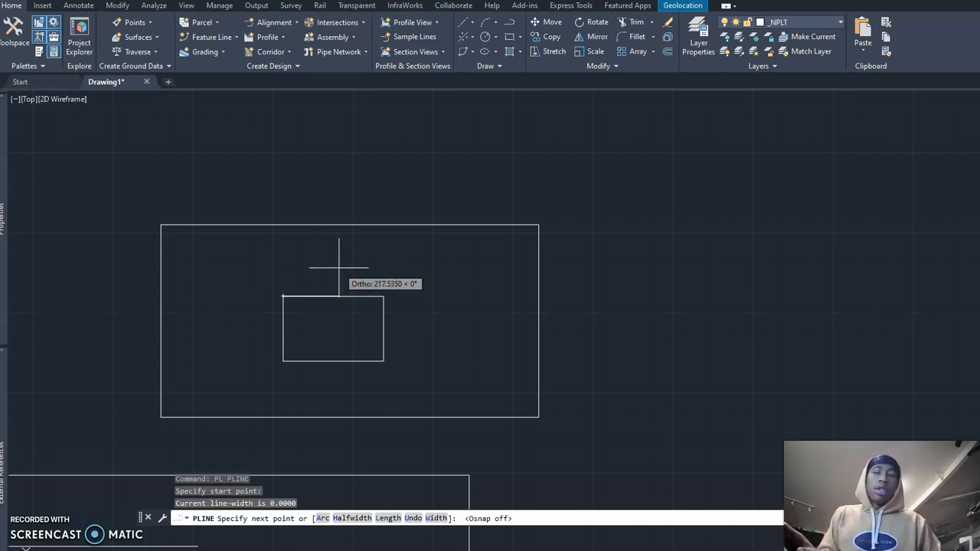
key("F8")
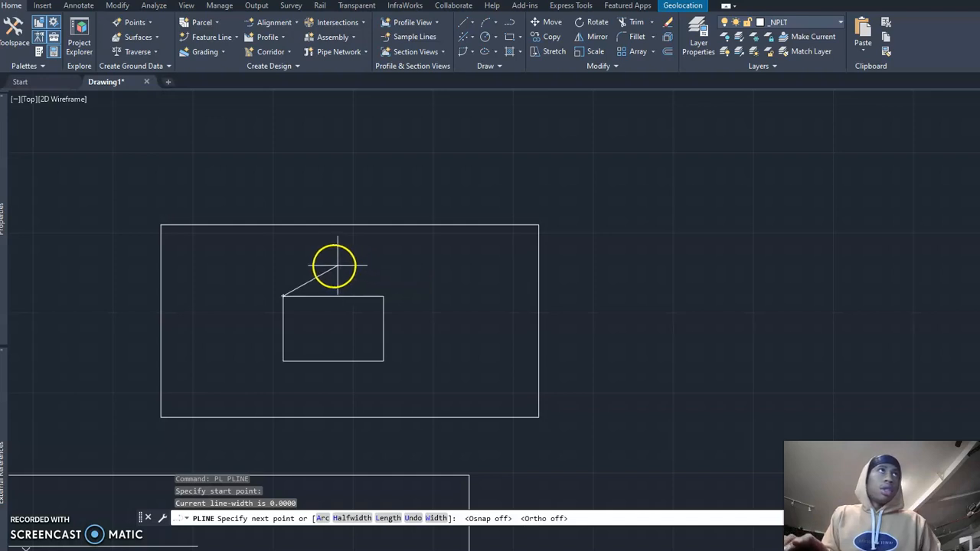
left_click(332, 263)
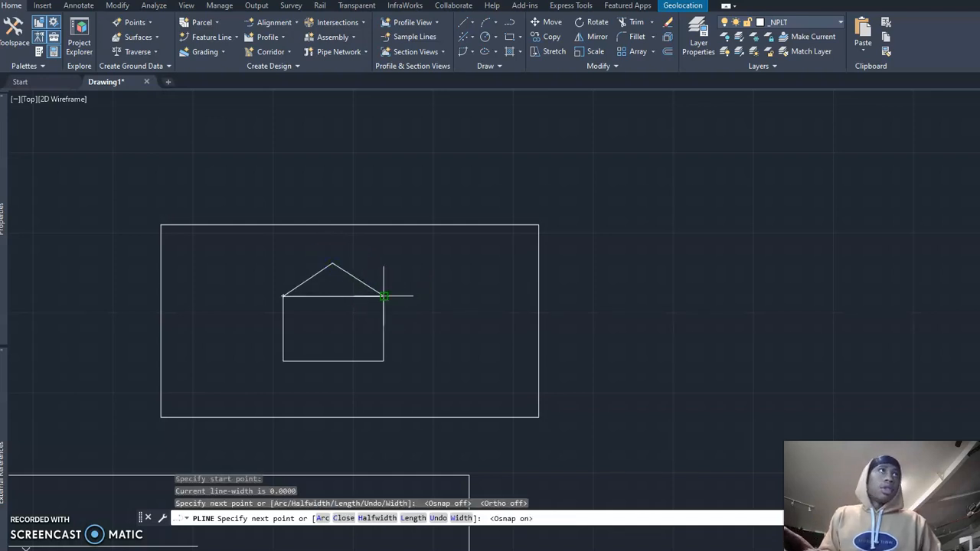
left_click(383, 296)
right_click(405, 372)
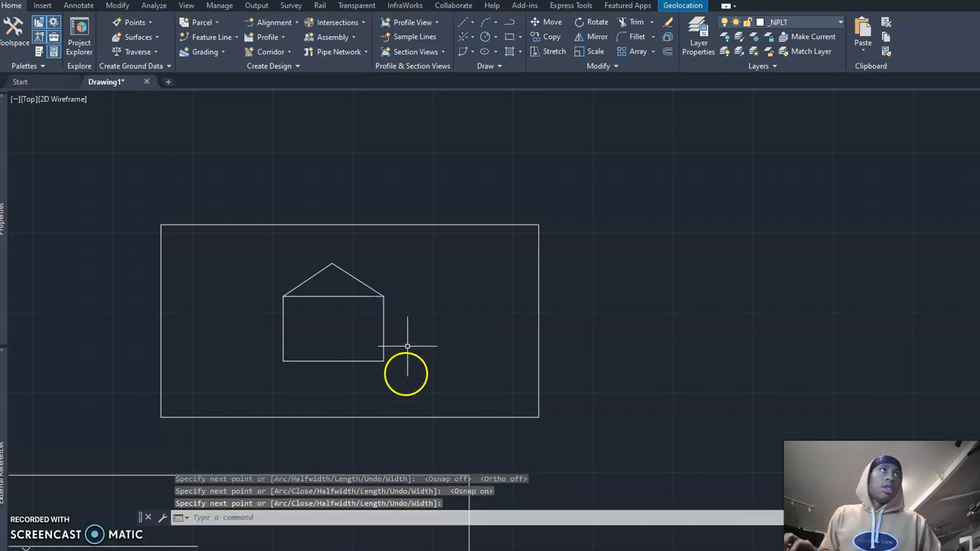
Step: Explode the large outer rectangle into separate lines
left_click(344, 417)
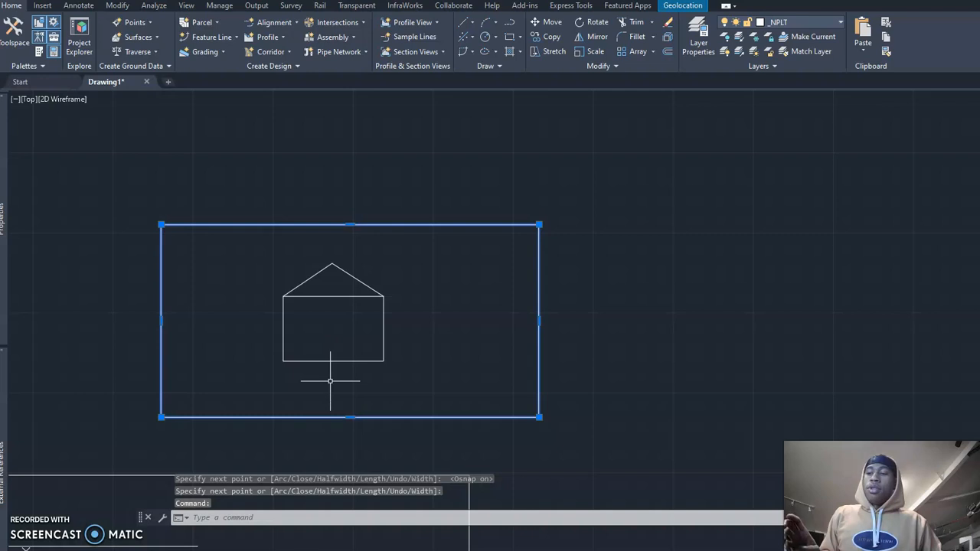
type("x")
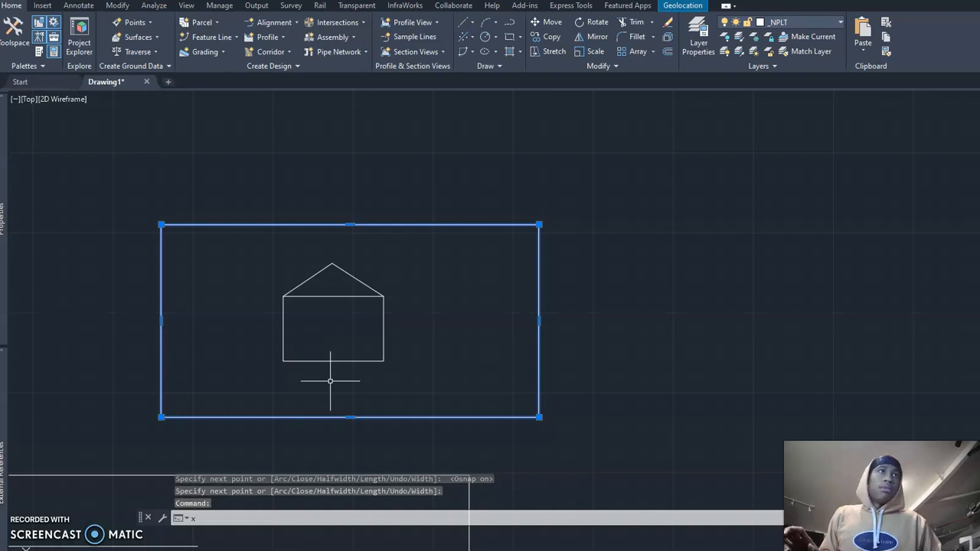
key("Return")
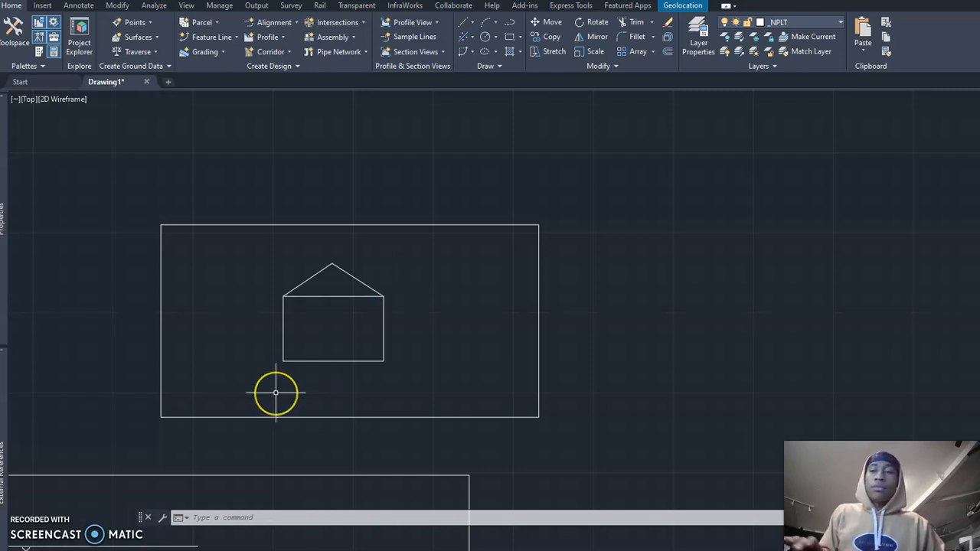
type("pl")
key("Return")
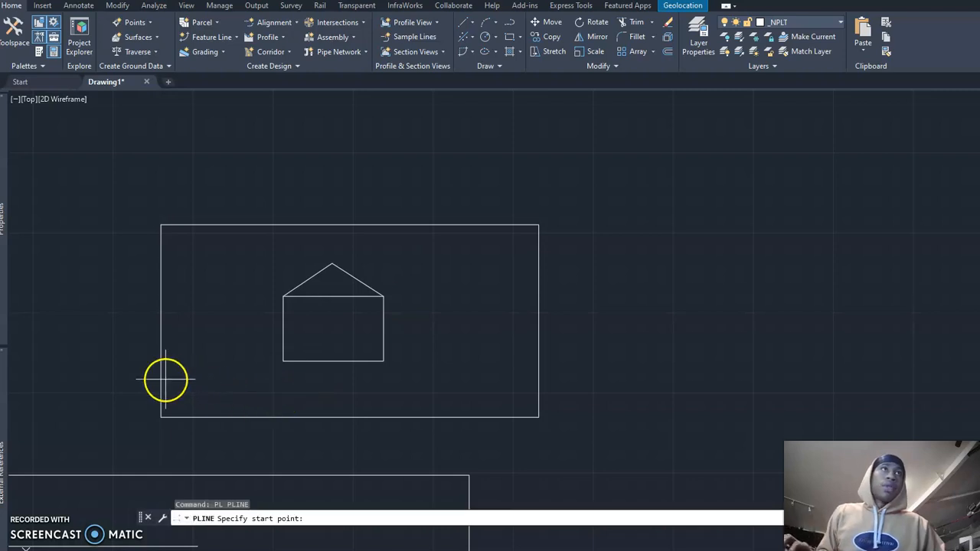
key("Escape")
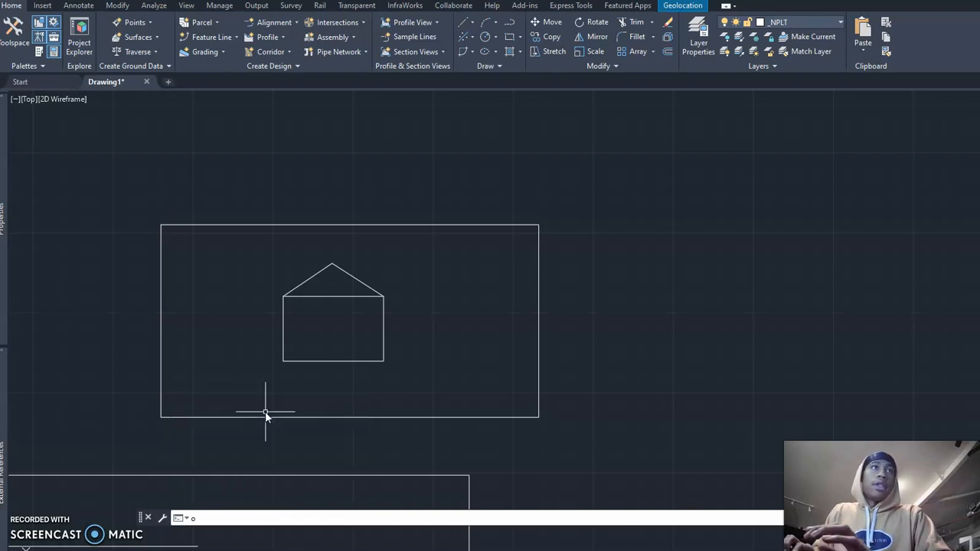
Step: Offset the lower edge of the exploded lot rectangle 20 inward, toward the house
key("Return")
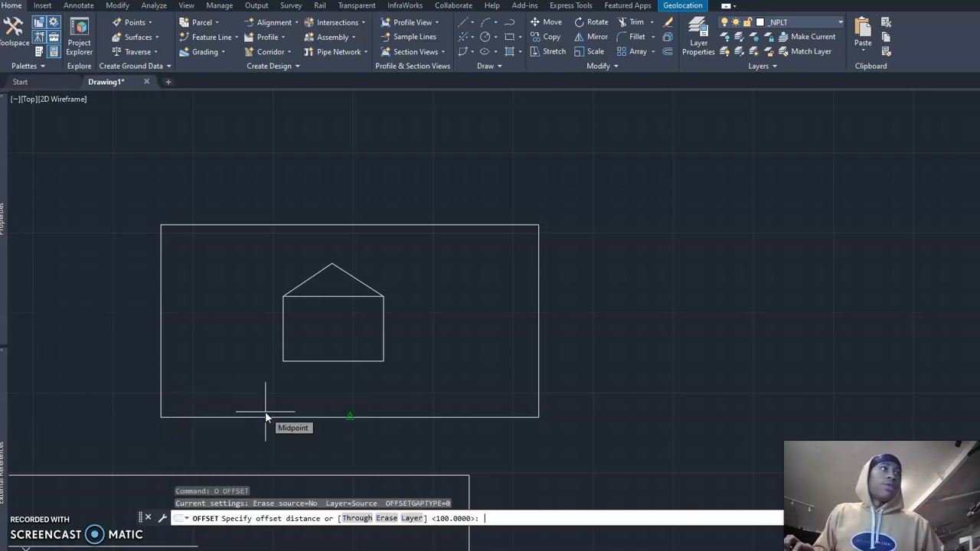
type("20")
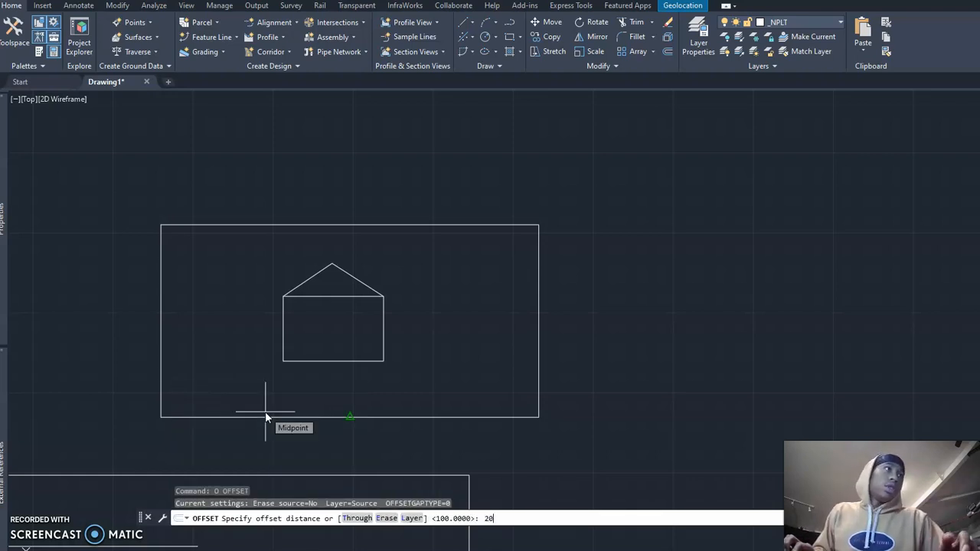
key("Return")
left_click(266, 417)
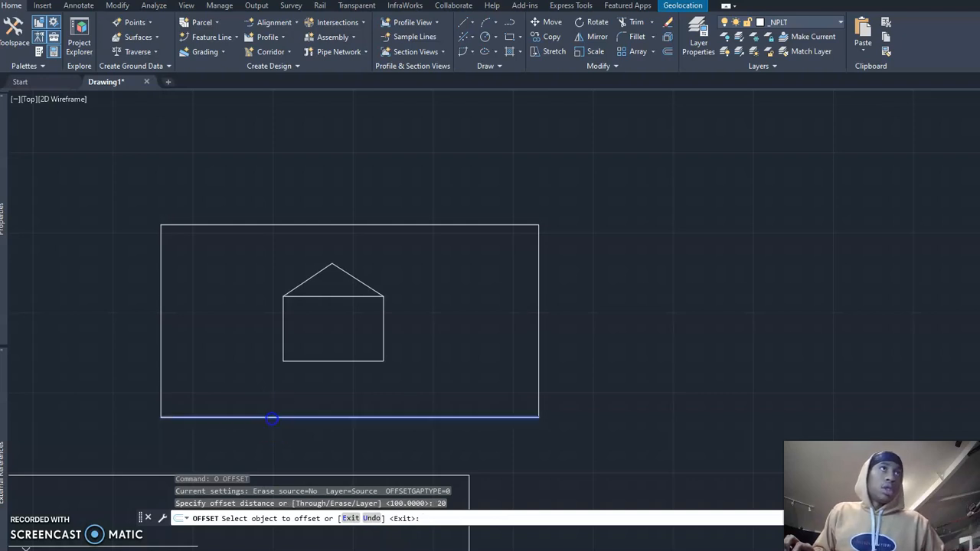
left_click(278, 388)
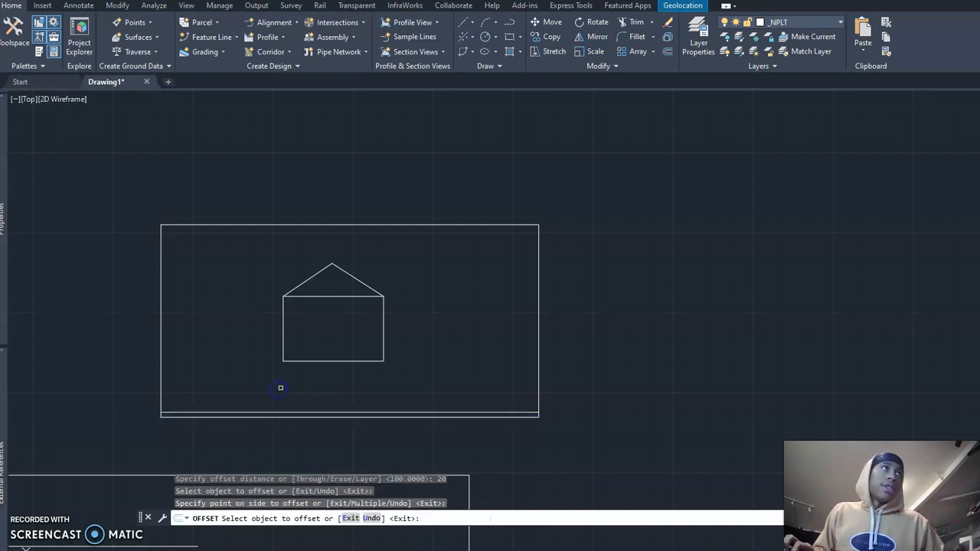
key("Escape")
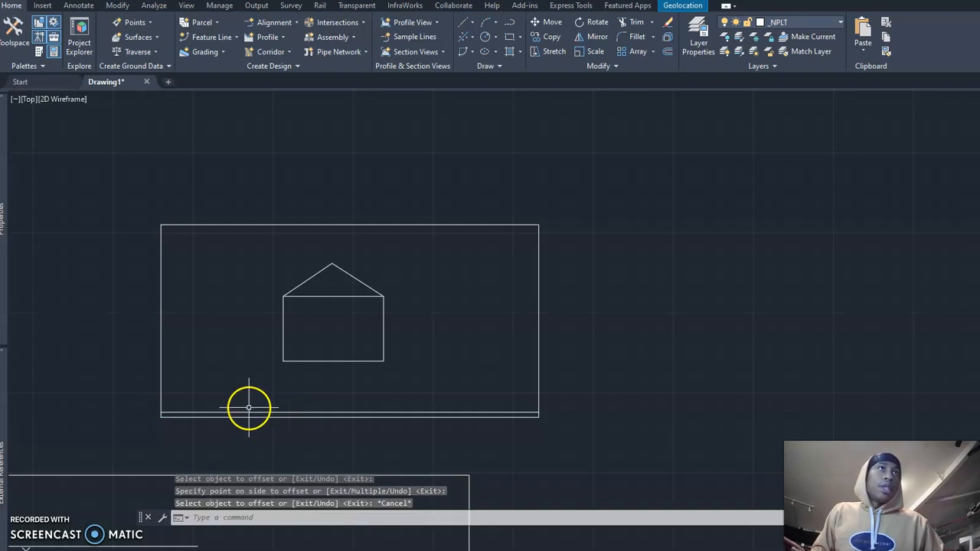
left_click(250, 412)
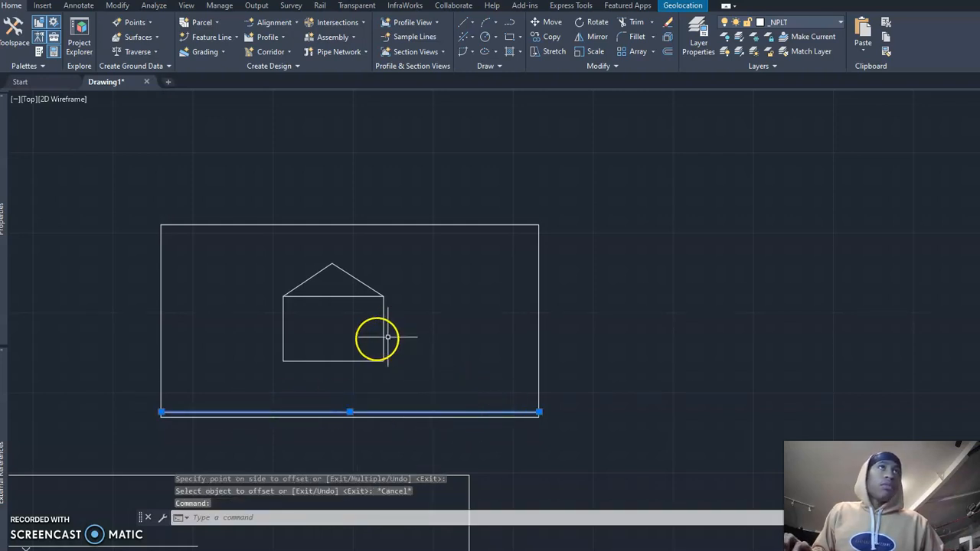
key("Escape")
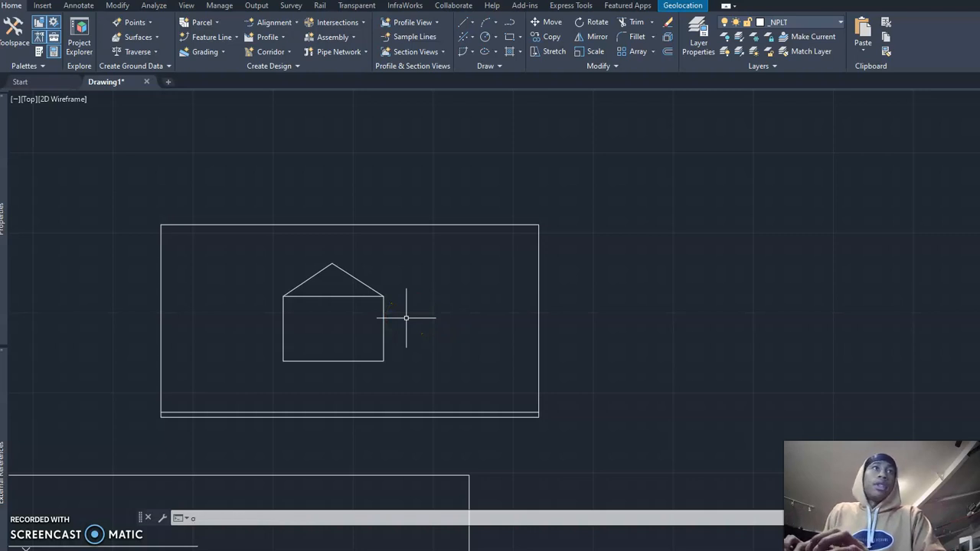
Step: Offset both vertical side edges of the lot rectangle 300 inward, toward the house
key("Return")
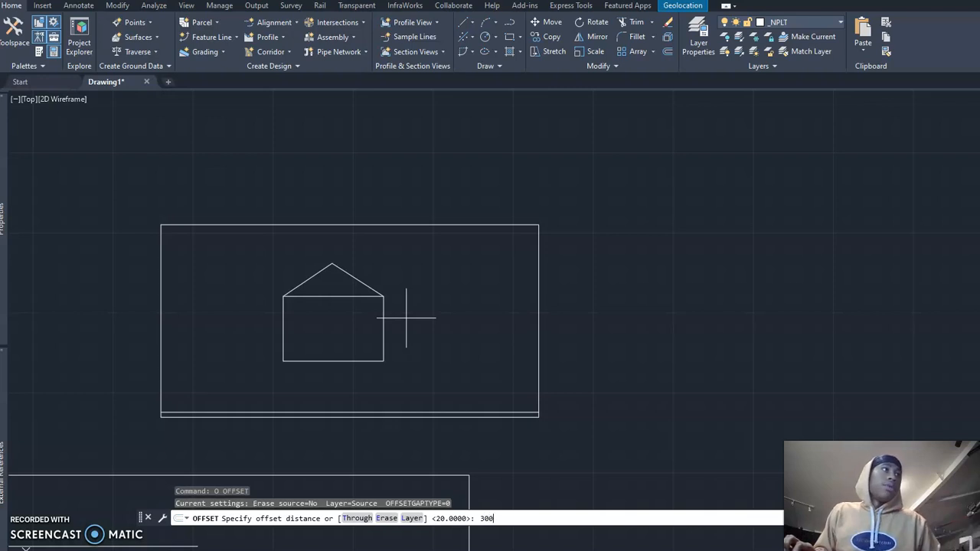
key("Return")
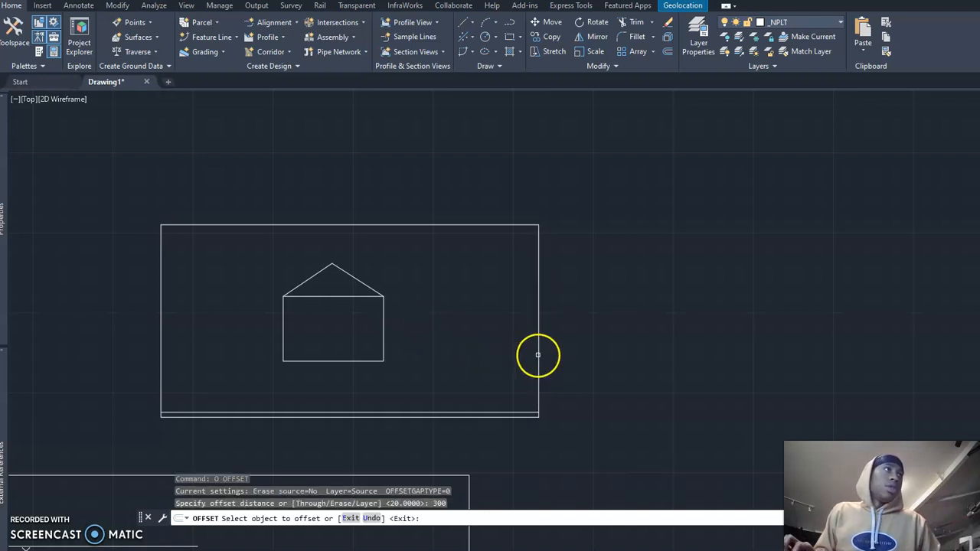
left_click(537, 355)
left_click(410, 366)
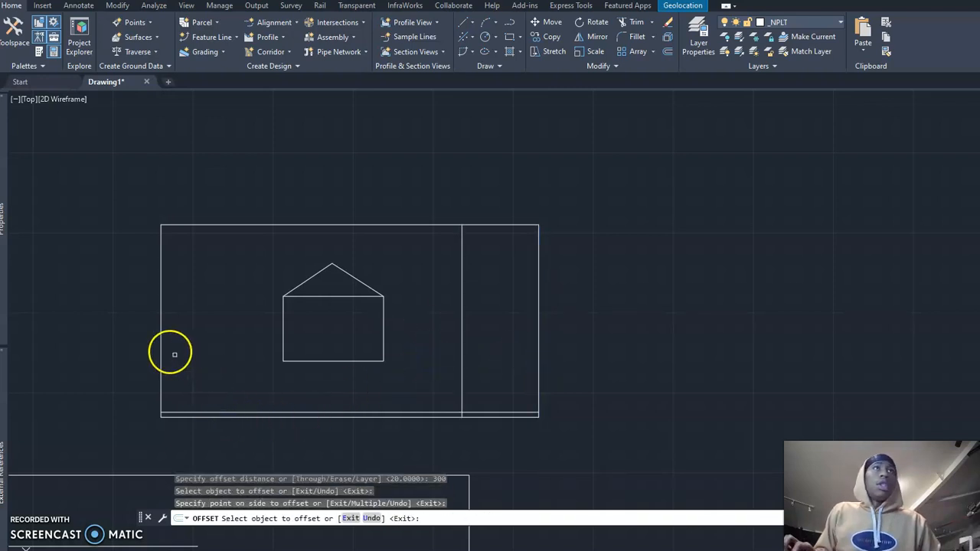
left_click(161, 345)
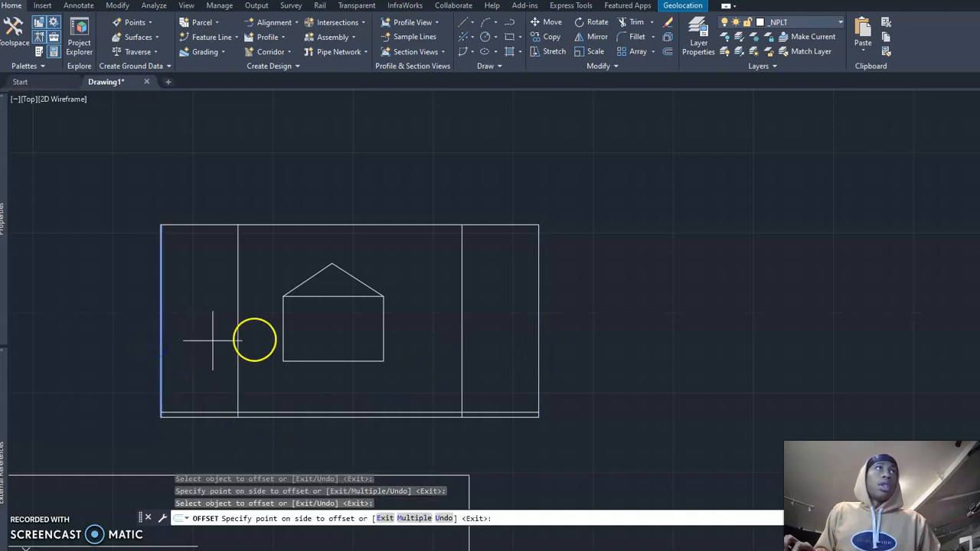
left_click(214, 341)
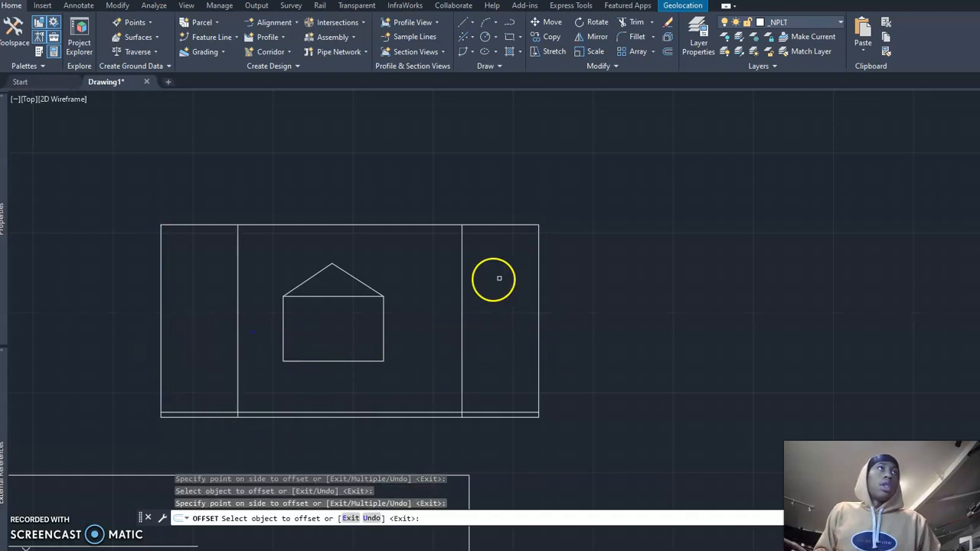
key("Escape")
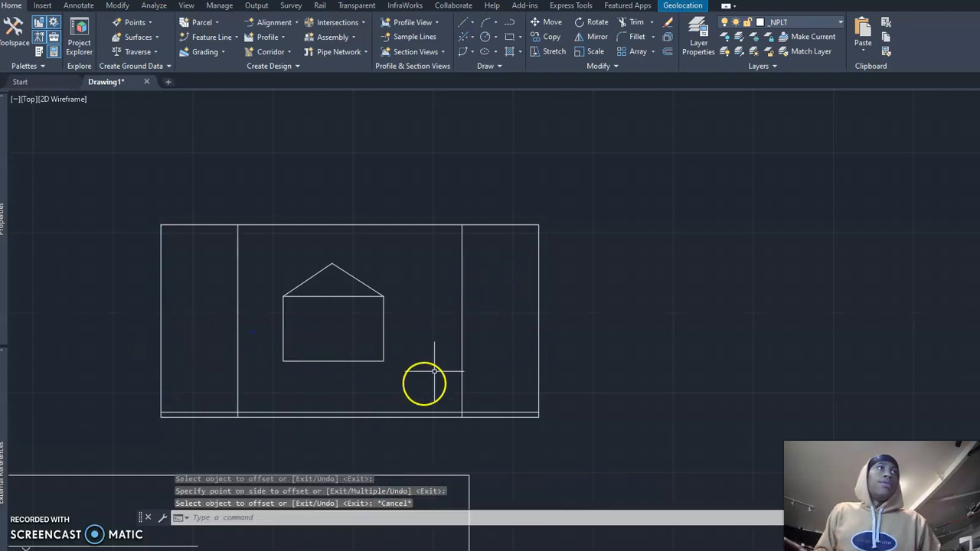
left_click(408, 411)
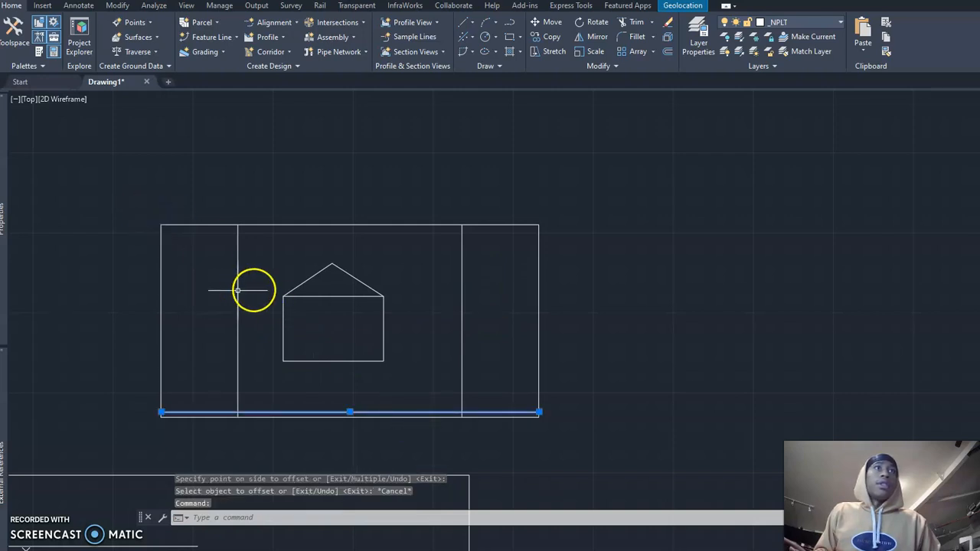
key("Escape")
middle_click_drag(276, 290, 280, 227)
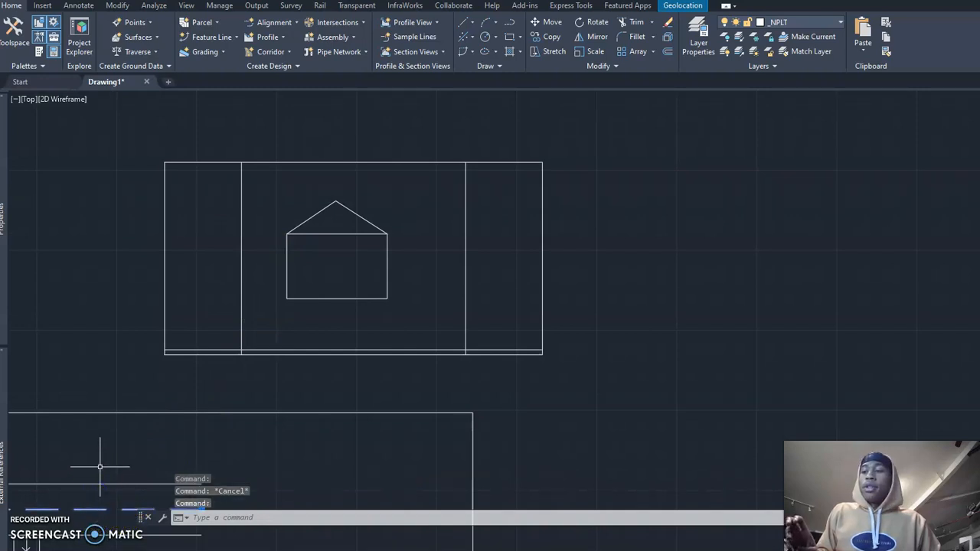
type("m")
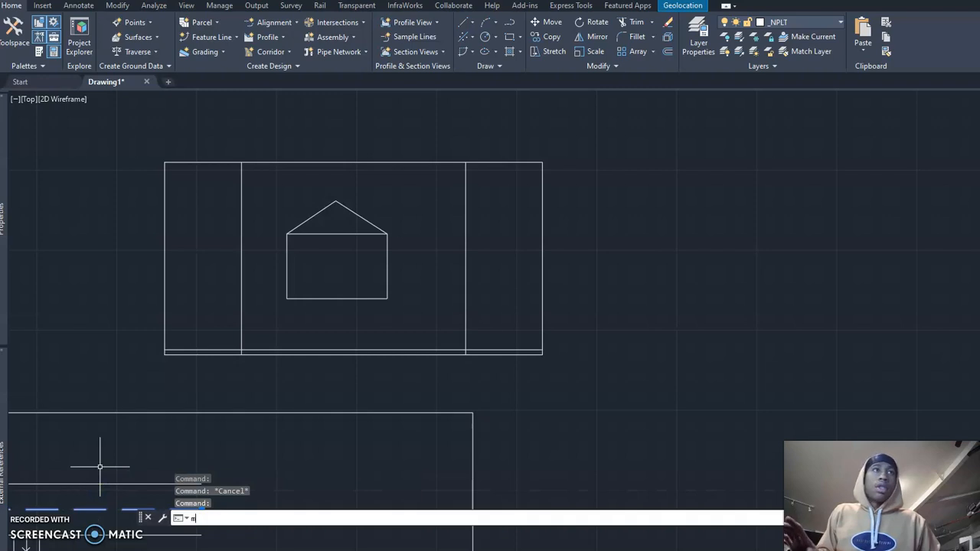
key("Return")
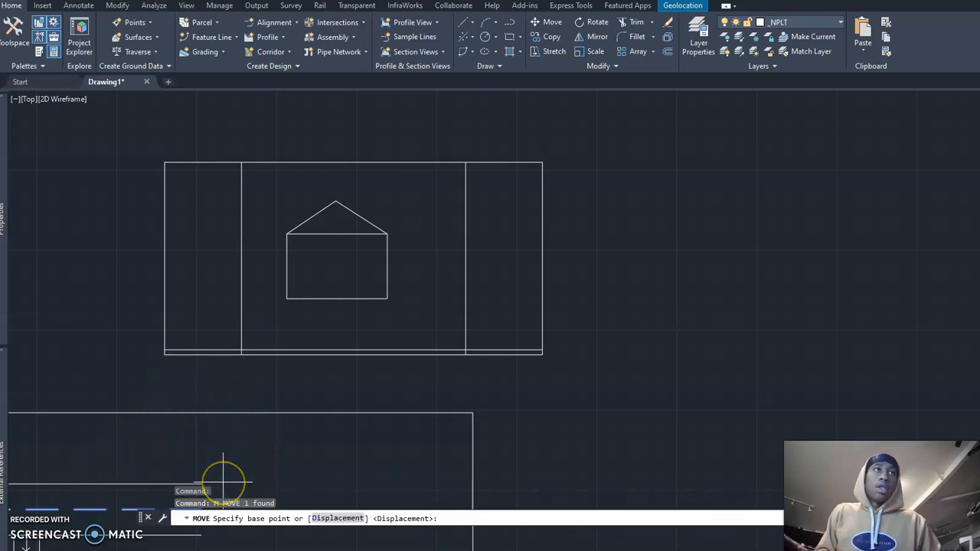
key("Escape")
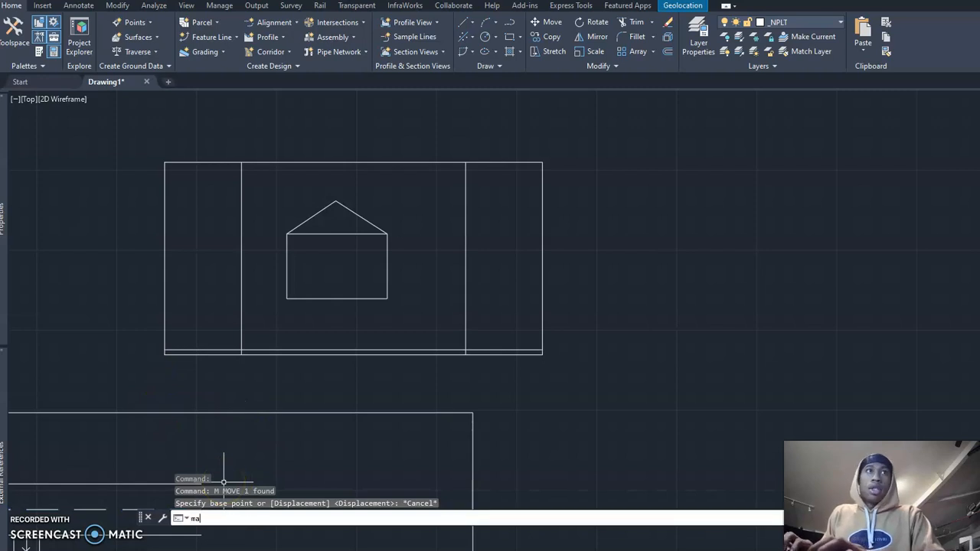
Step: Match the properties of the dashed road line onto the three offset lines inside the lot: both vertical ones and the lower one
key("Return")
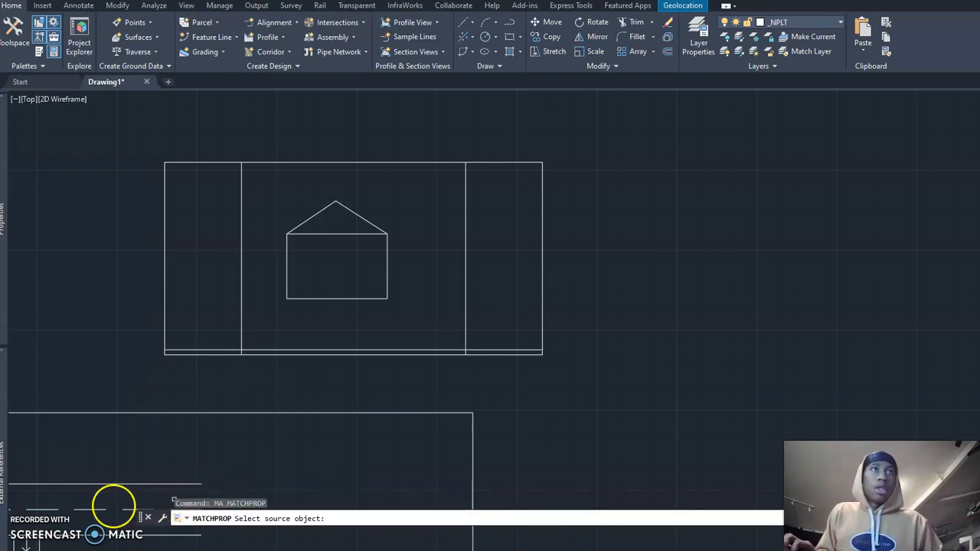
left_click(79, 510)
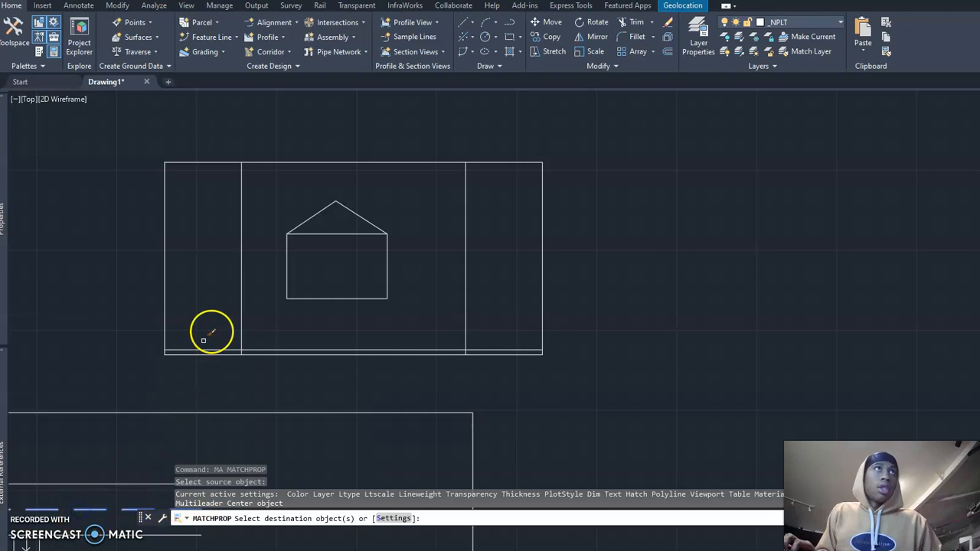
left_click(242, 308)
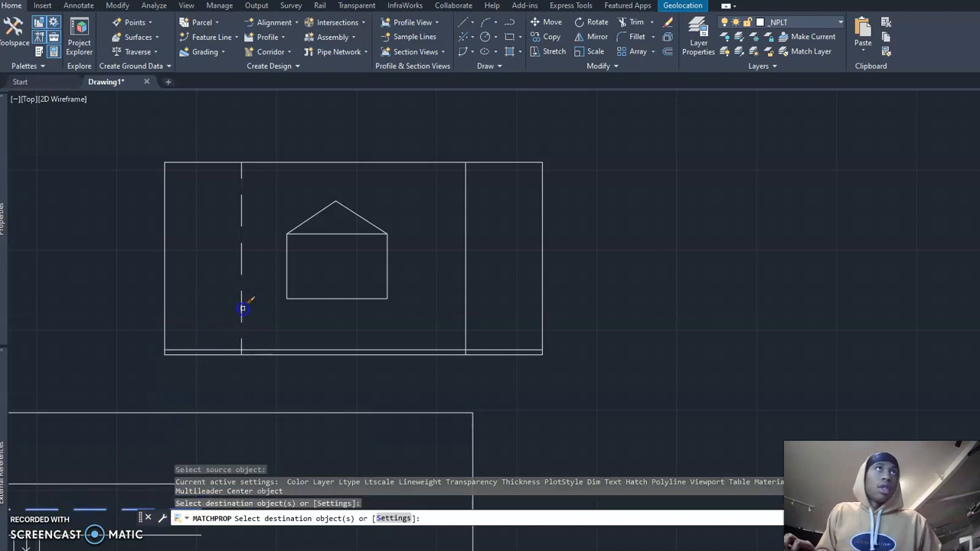
left_click(221, 349)
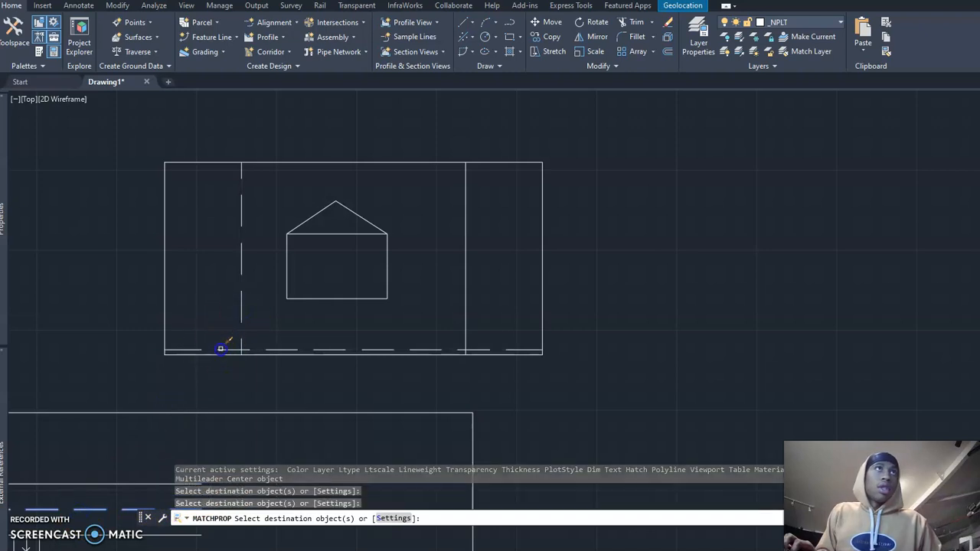
left_click(466, 307)
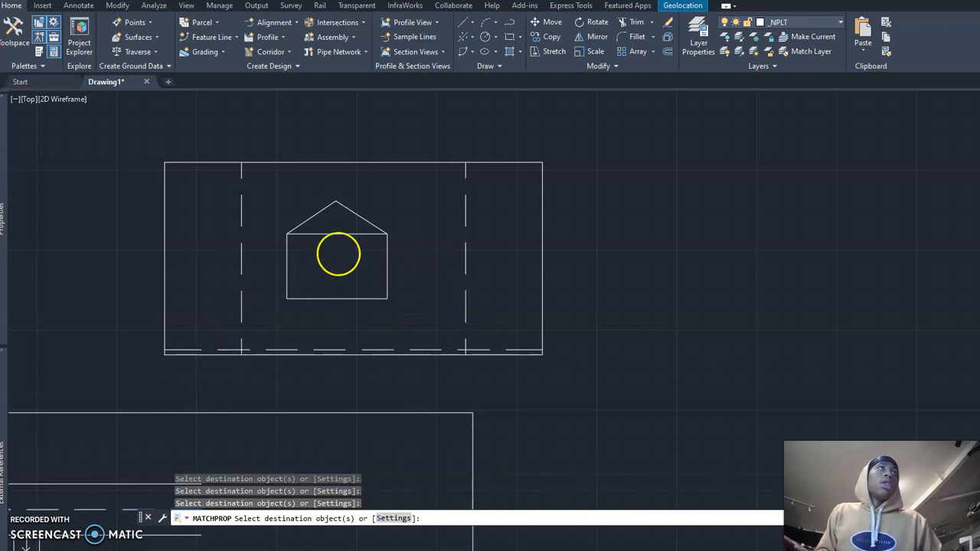
key("Escape")
type("tr")
key("Return")
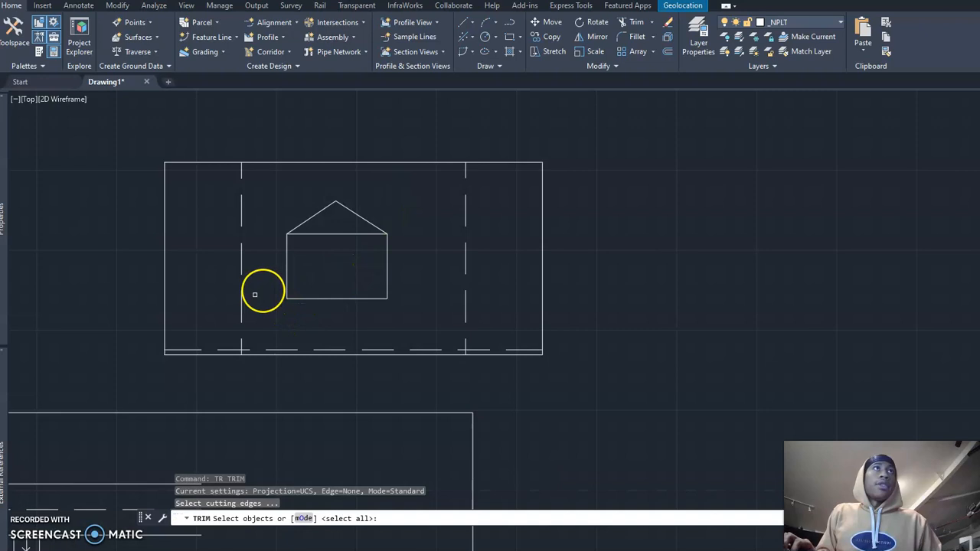
key("Escape")
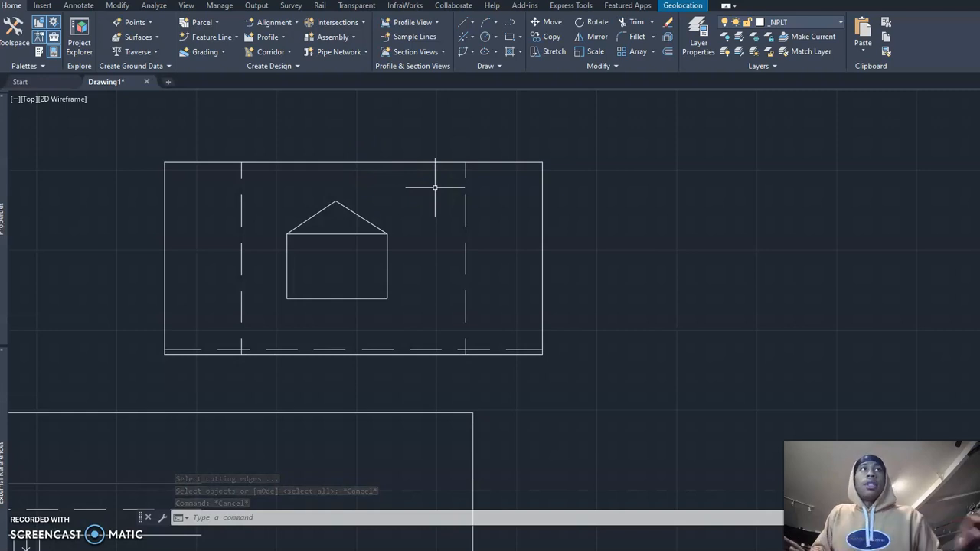
key("Escape")
Step: With the three dashed lines as cutting edges, trim the overhanging line ends at the lower right corner of the setback outline
type("tr")
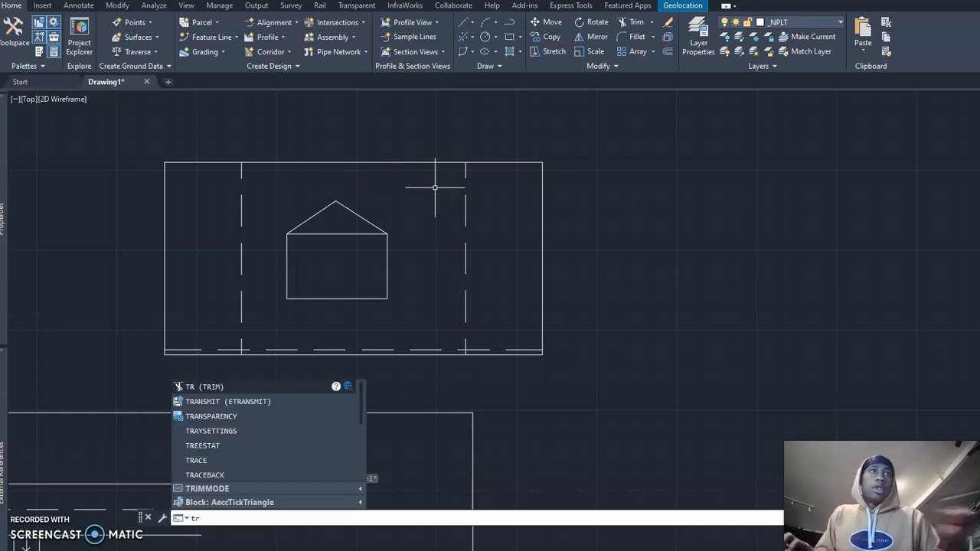
key("Return")
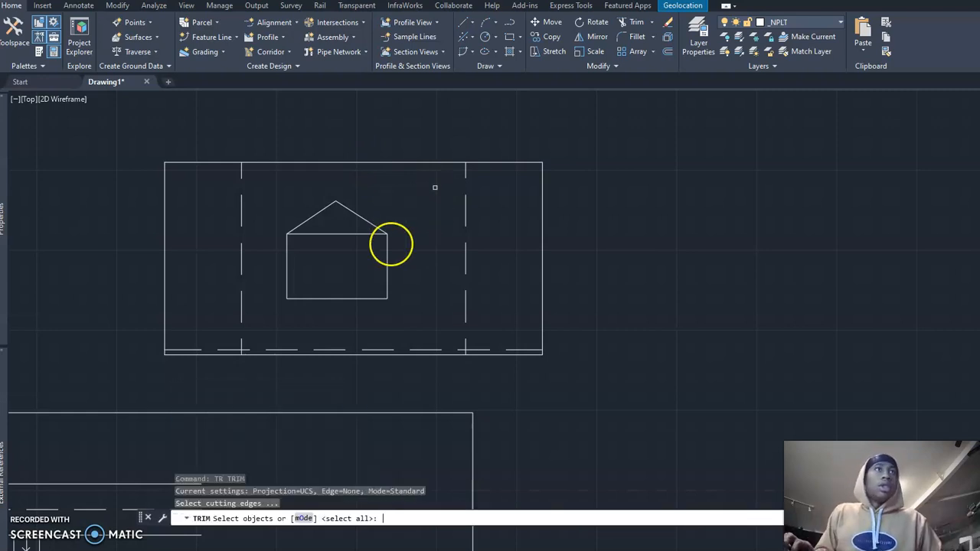
left_click(241, 310)
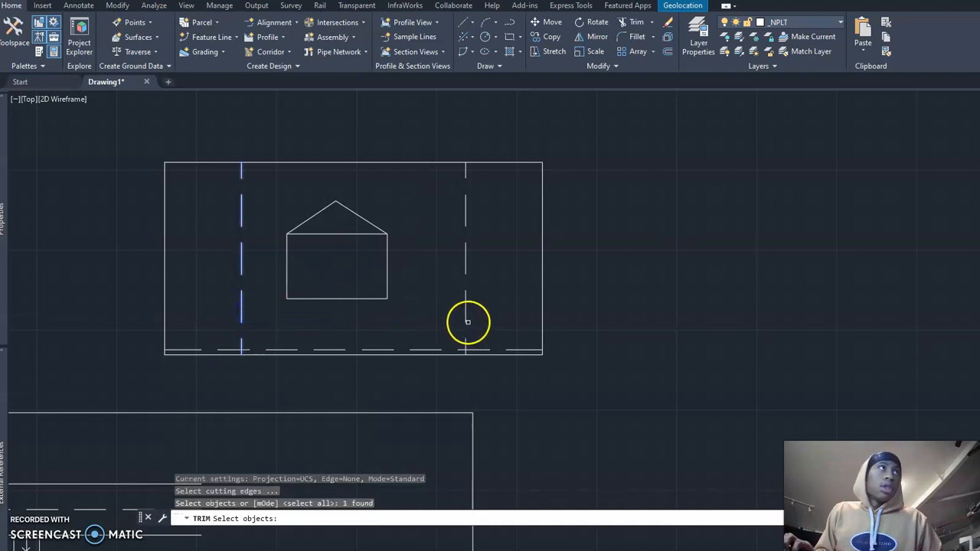
left_click(465, 318)
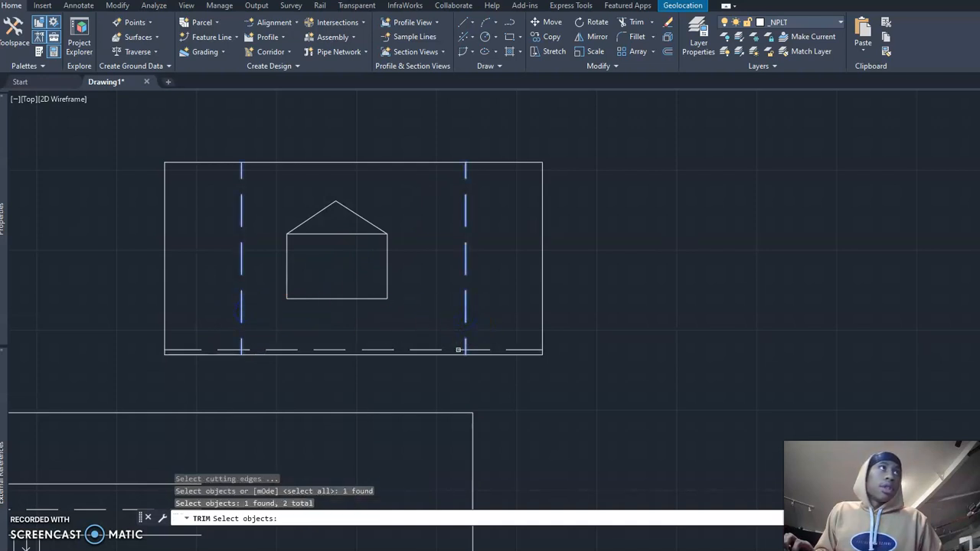
left_click(461, 349)
key("Return")
left_click(486, 349)
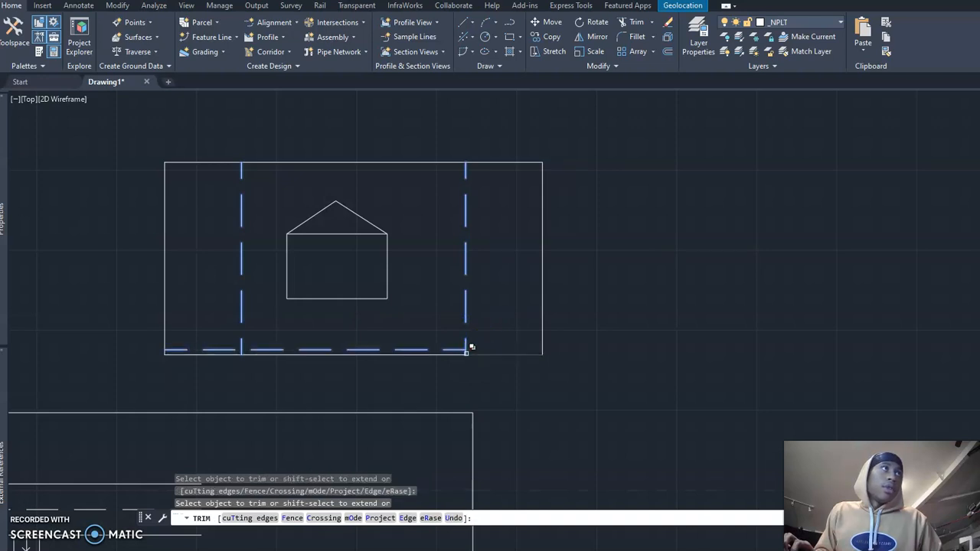
scroll(466, 354, "up", 3)
left_click(463, 352)
Step: Trim the overhanging dashed line ends at the lower left corner of the setback outline and end the Trim command
middle_click_drag(391, 318, 438, 324)
scroll(459, 322, "down", 2)
left_click(215, 348)
middle_click_drag(222, 247, 264, 344)
key("Escape")
key("Escape")
key("Escape")
Step: Offset the upper edge of the lot rectangle 500 inward, toward the house
mouse_move(430, 187)
middle_mouse_down()
mouse_move(337, 196)
mouse_move(299, 220)
mouse_move(341, 244)
middle_mouse_up()
scroll(337, 197, "down", 2)
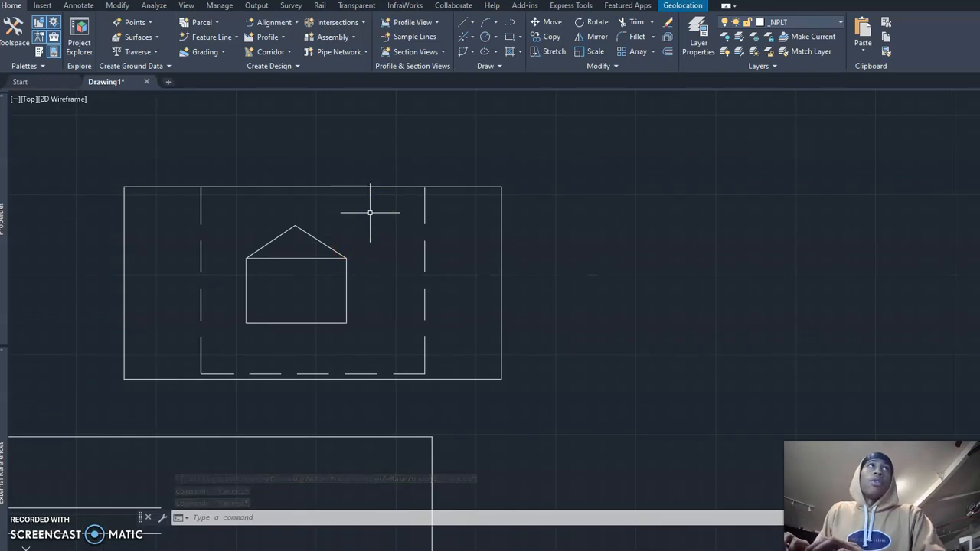
type("o")
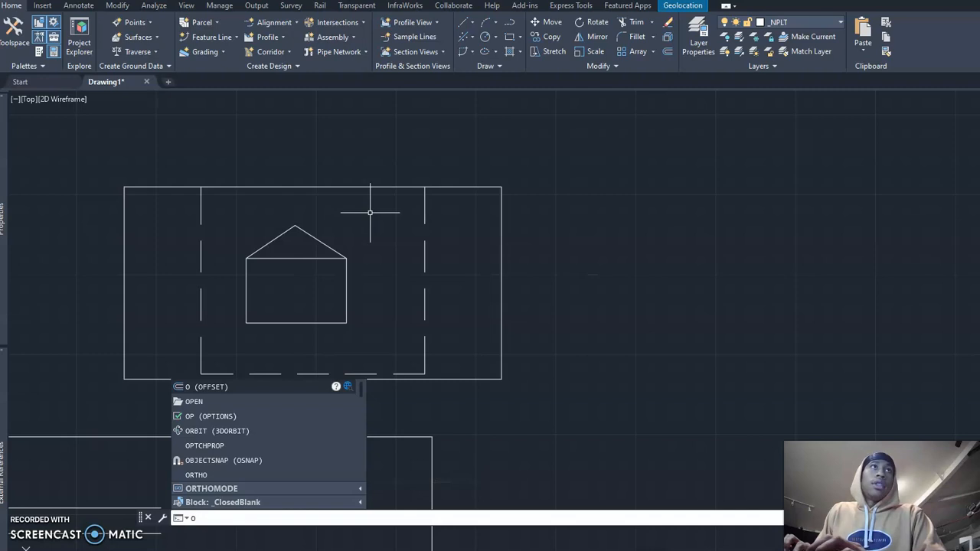
key("Return")
left_click(540, 369)
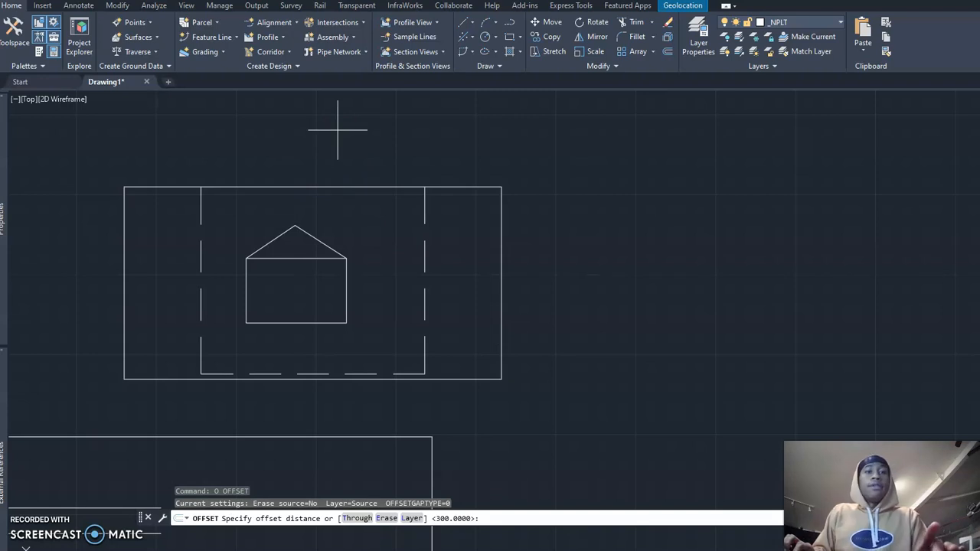
type("500")
key("Return")
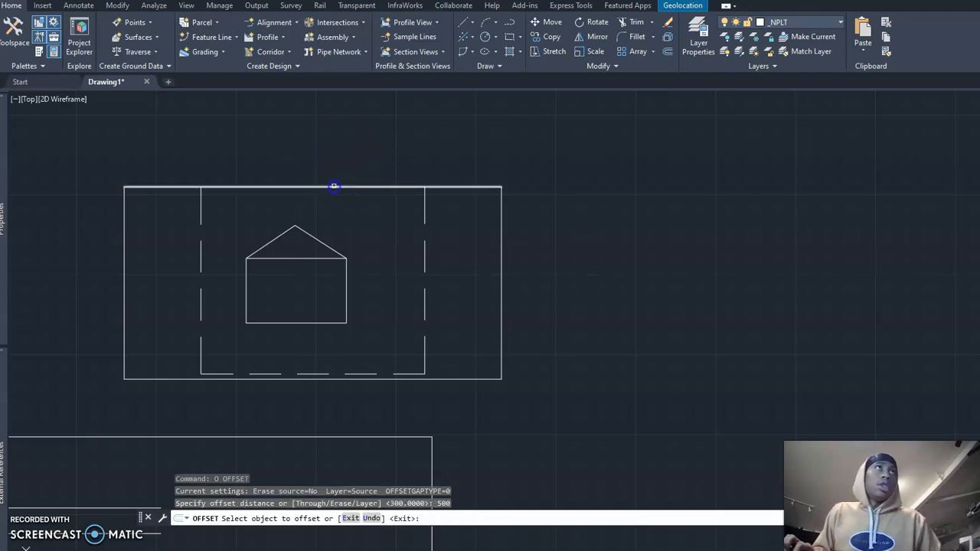
left_click(334, 187)
left_click(343, 213)
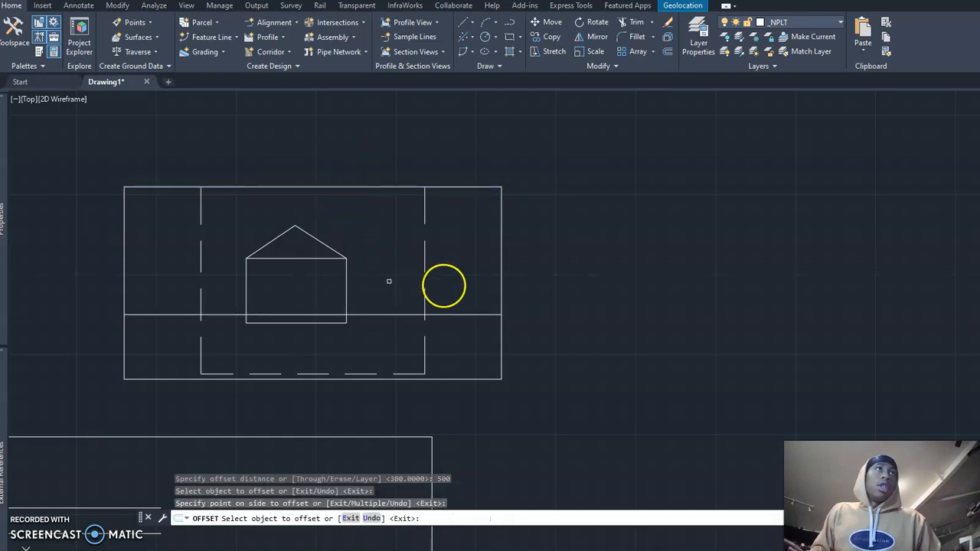
key("Escape")
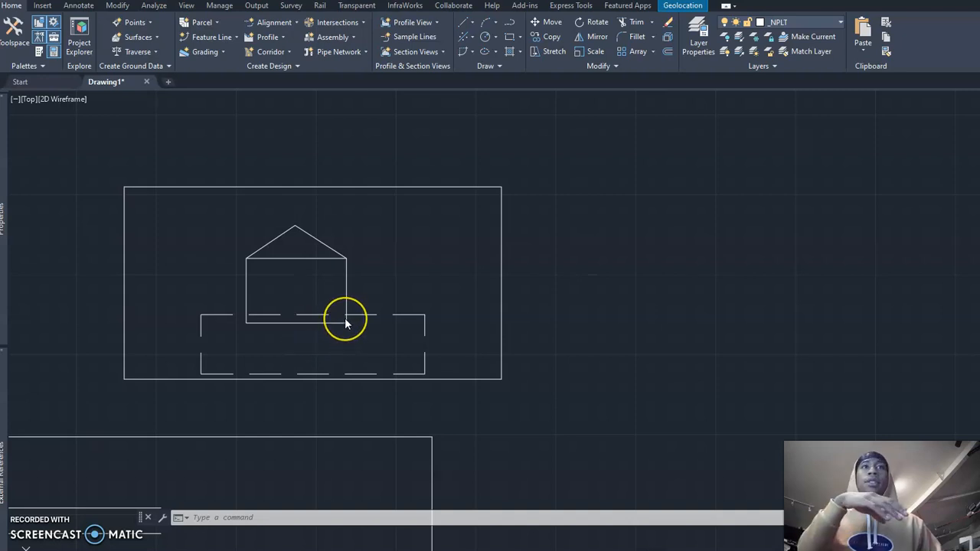
left_click(403, 262)
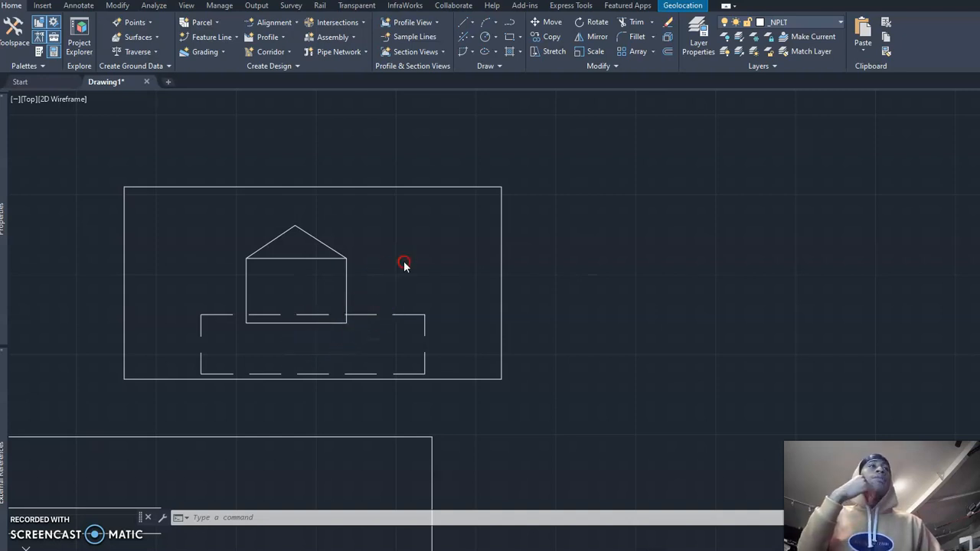
scroll(411, 271, "down", 2)
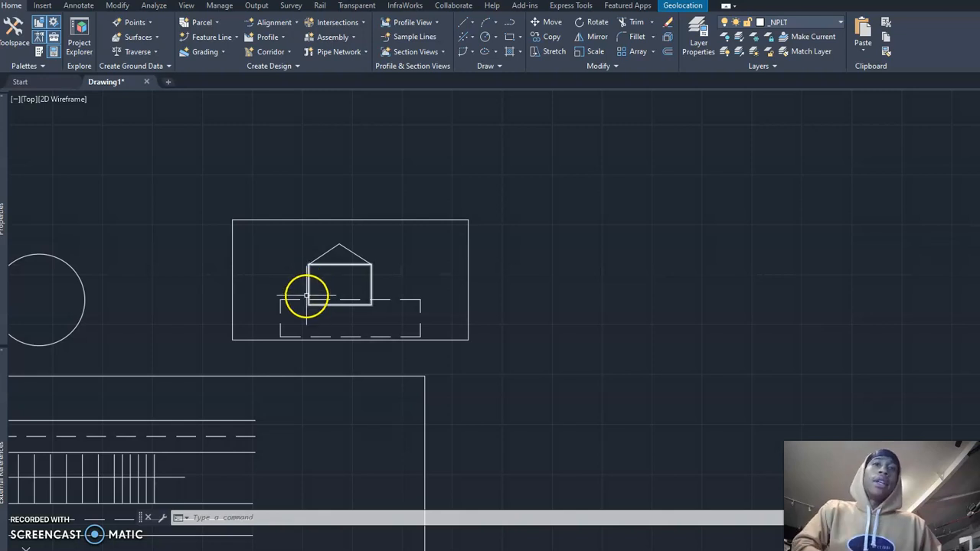
mouse_move(308, 293)
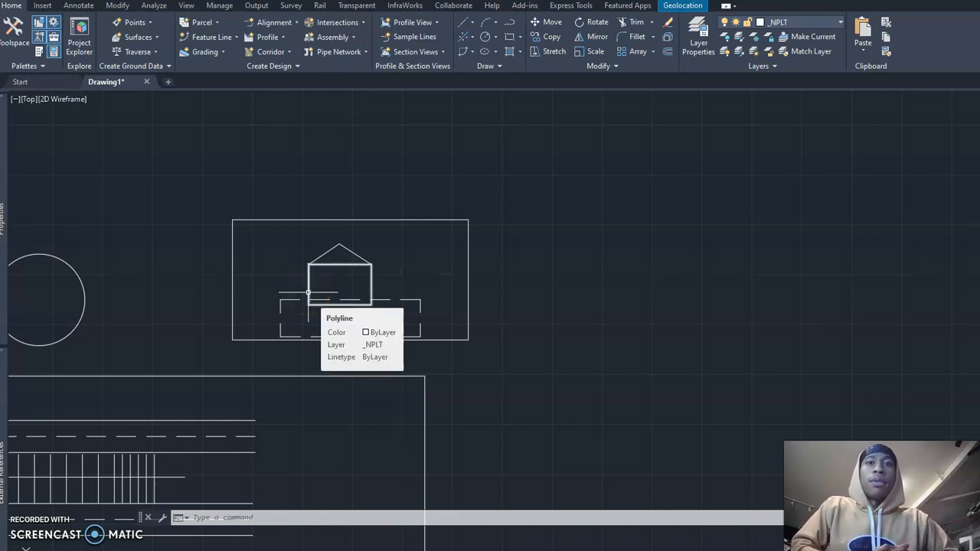